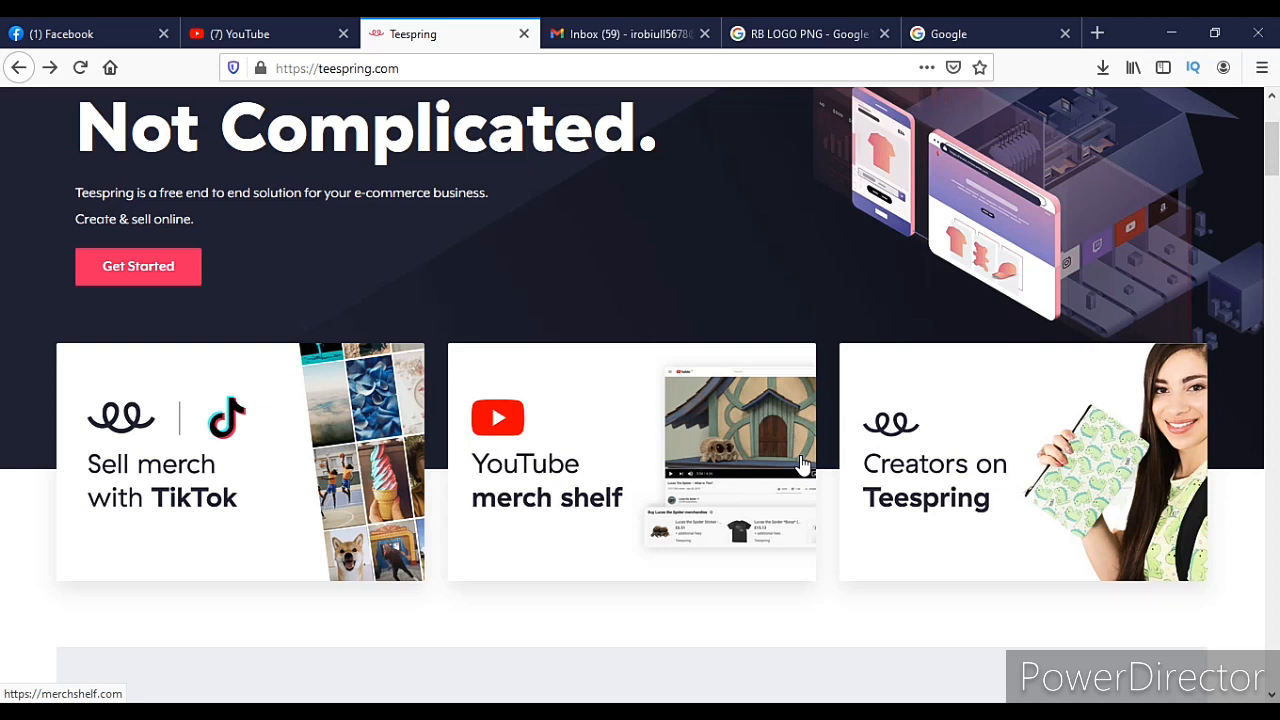
- Look over the Teespring home page's introduction, selling options and creator discovery section
scroll(800, 468, "down", 2)
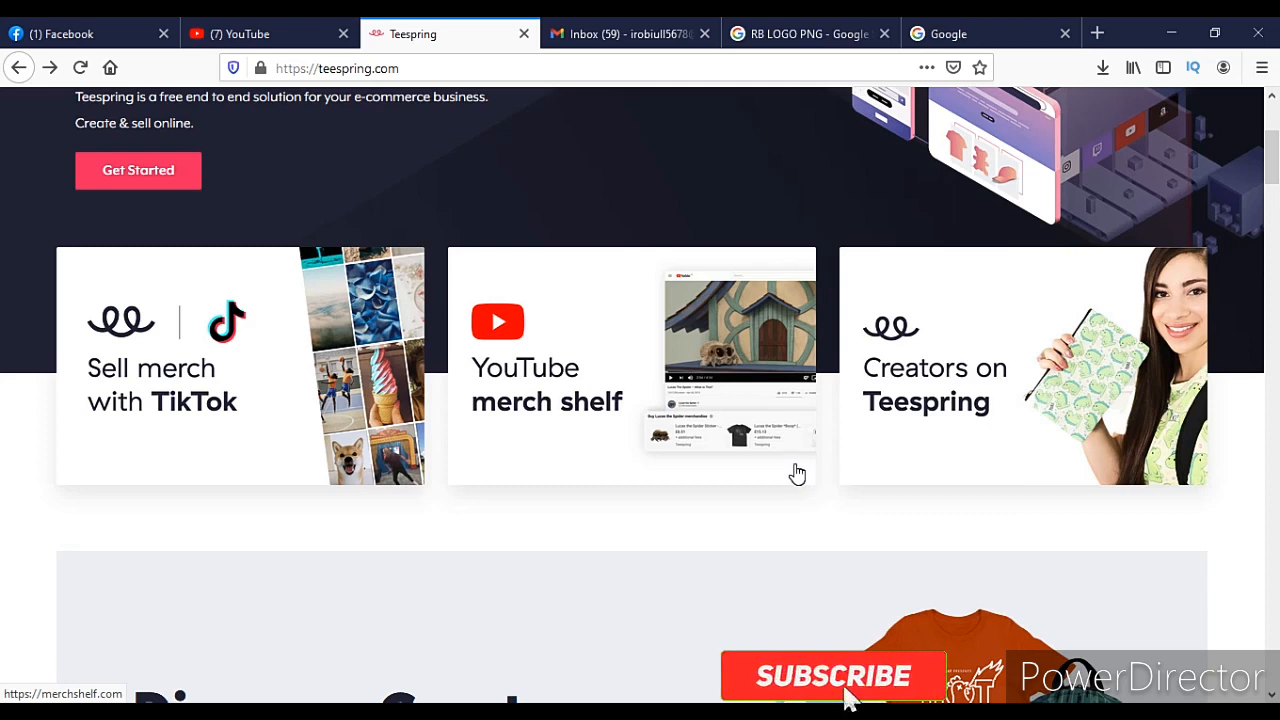
scroll(797, 473, "down", 2)
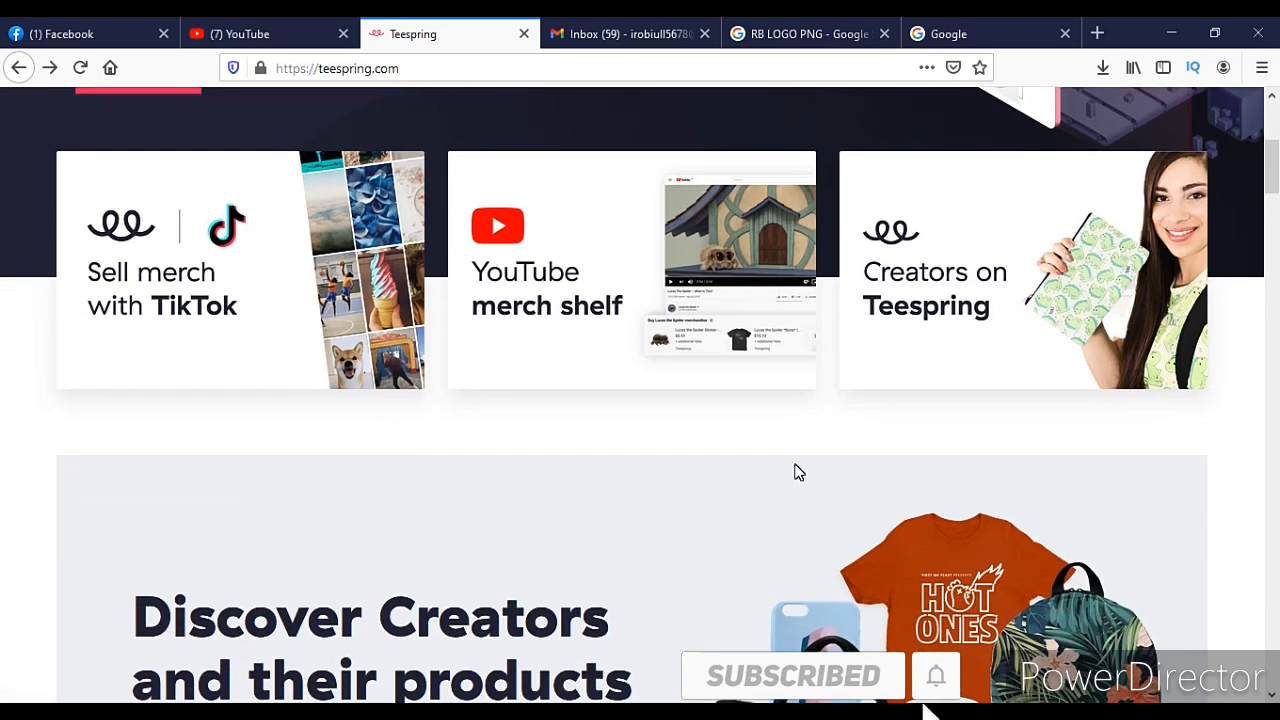
scroll(797, 473, "down", 2)
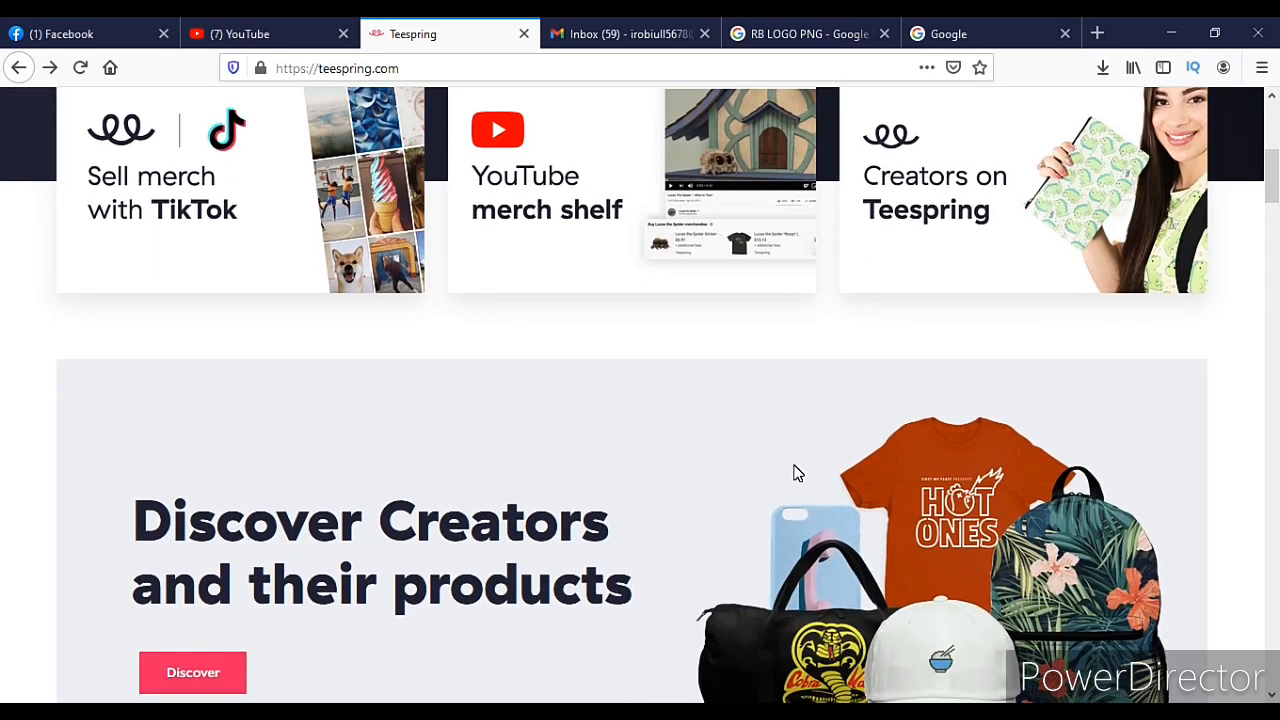
scroll(797, 473, "down", 2)
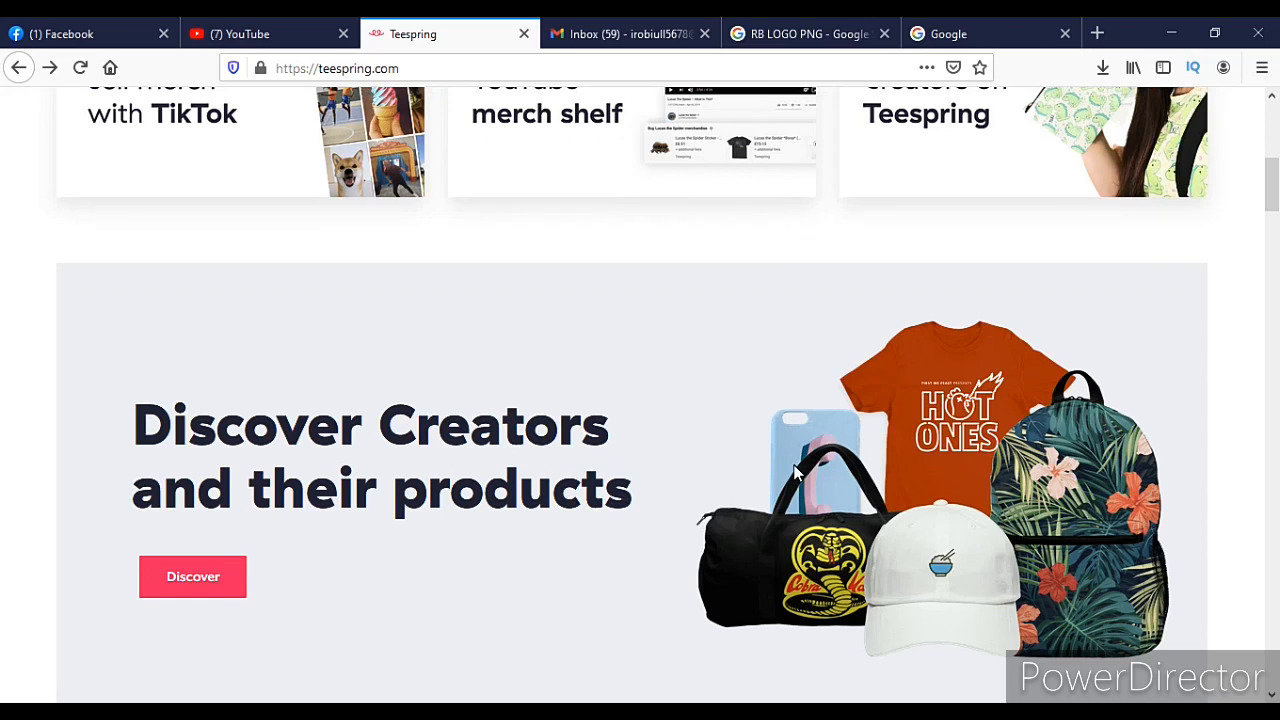
scroll(797, 473, "down", 2)
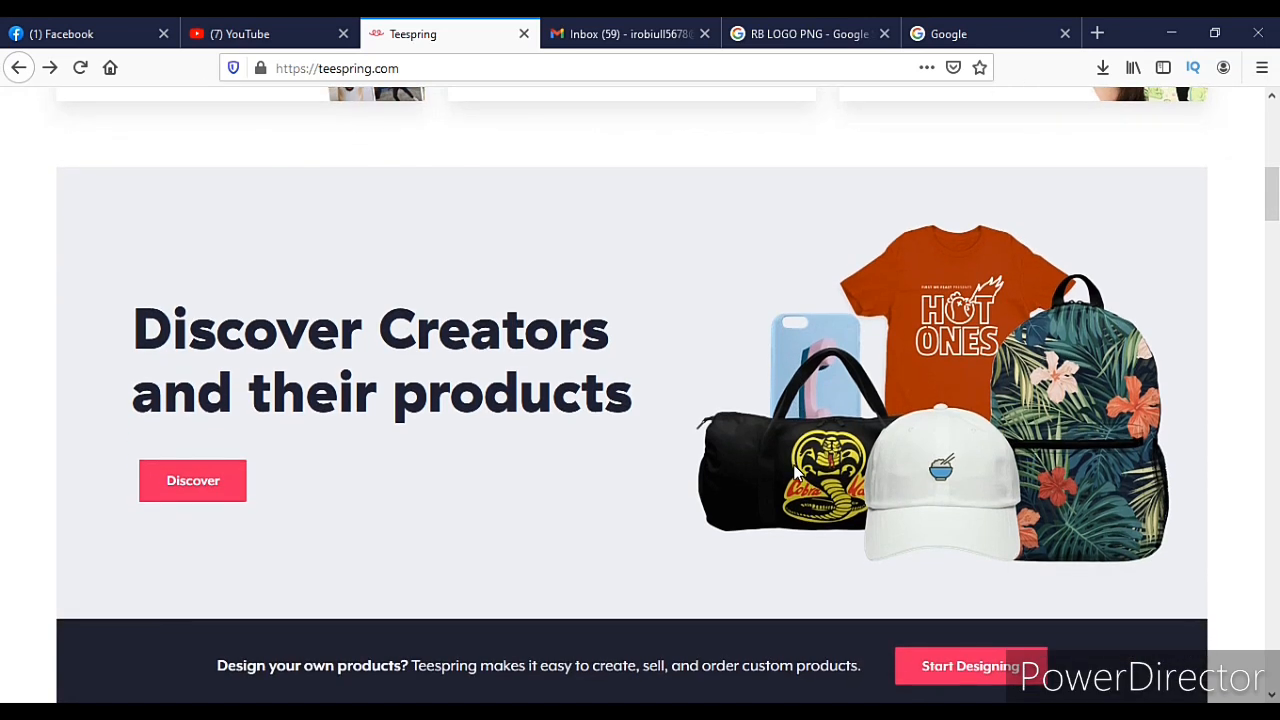
scroll(787, 463, "up", 6)
scroll(784, 470, "up", 8)
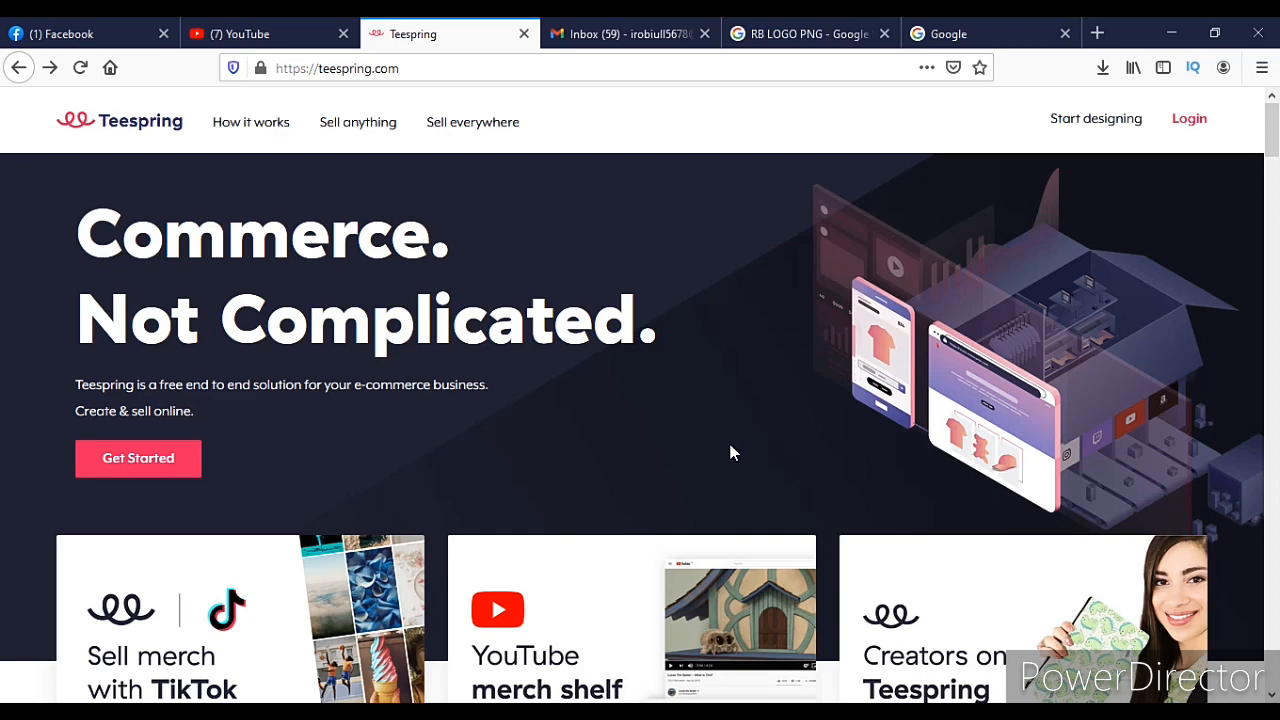
- Examine the home page's recommended products, staff picks, featured collections and iPhone cases
scroll(730, 453, "down", 4)
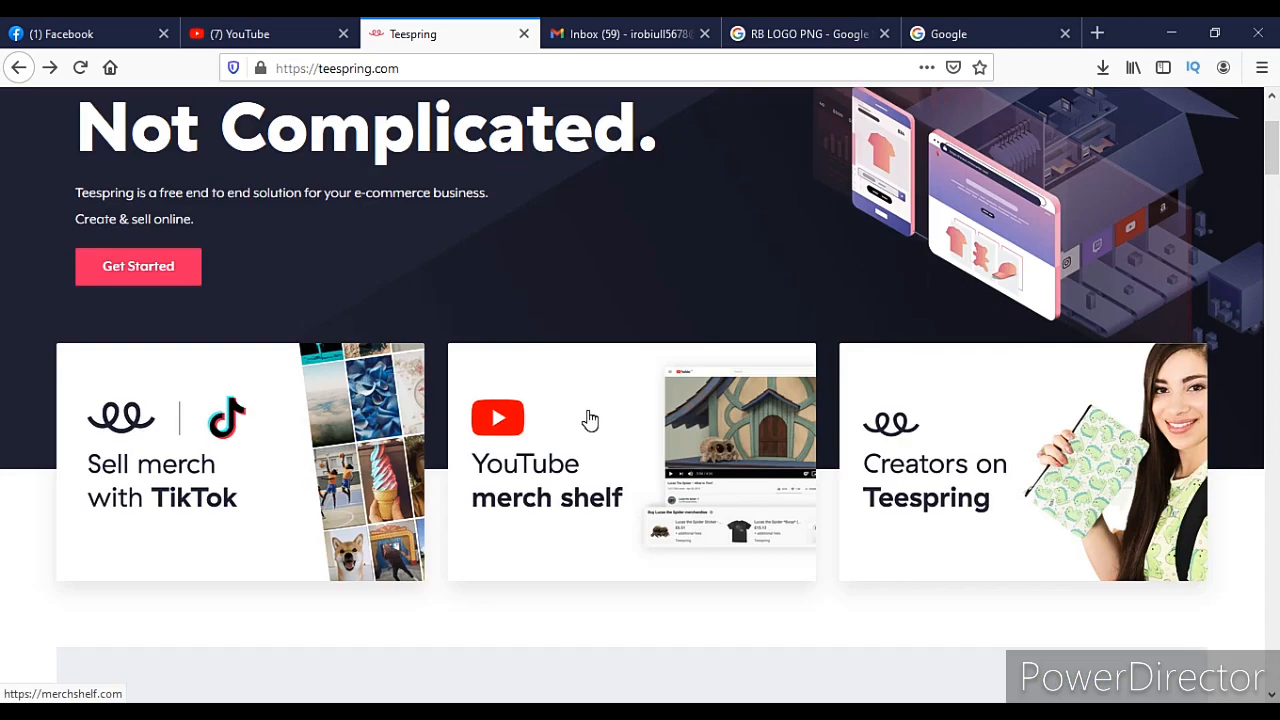
scroll(586, 422, "down", 2)
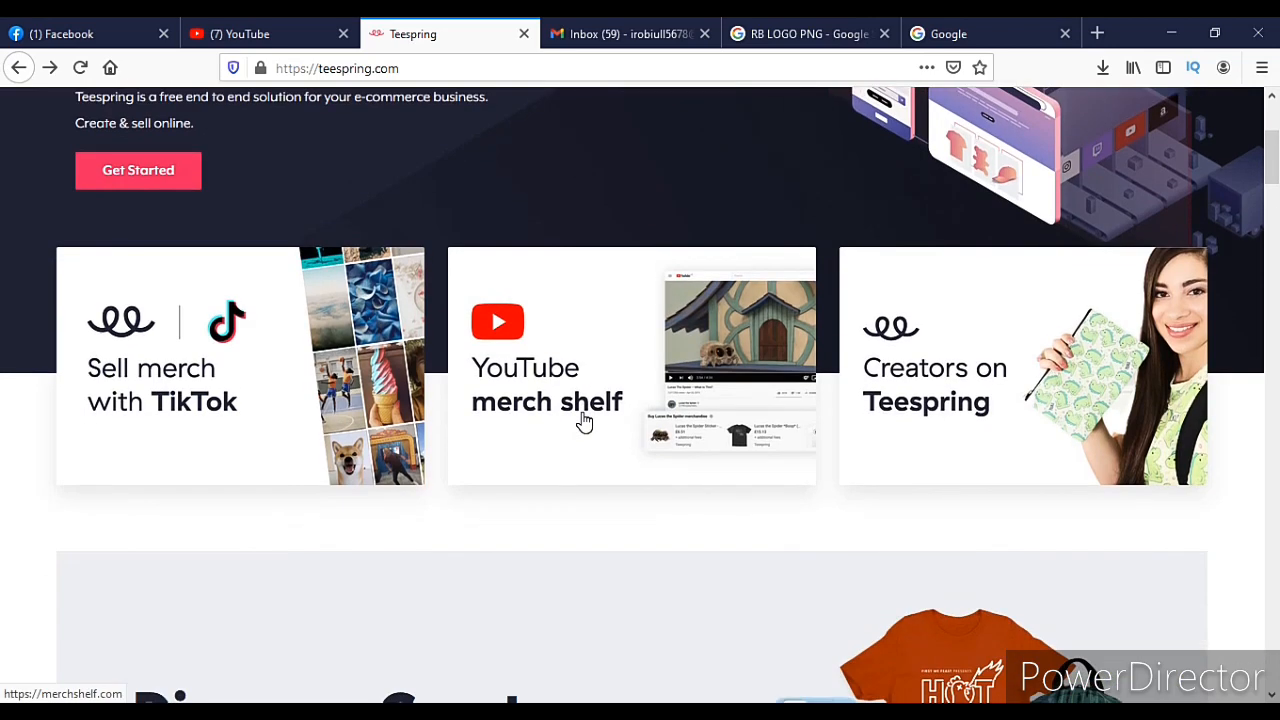
scroll(584, 420, "down", 6)
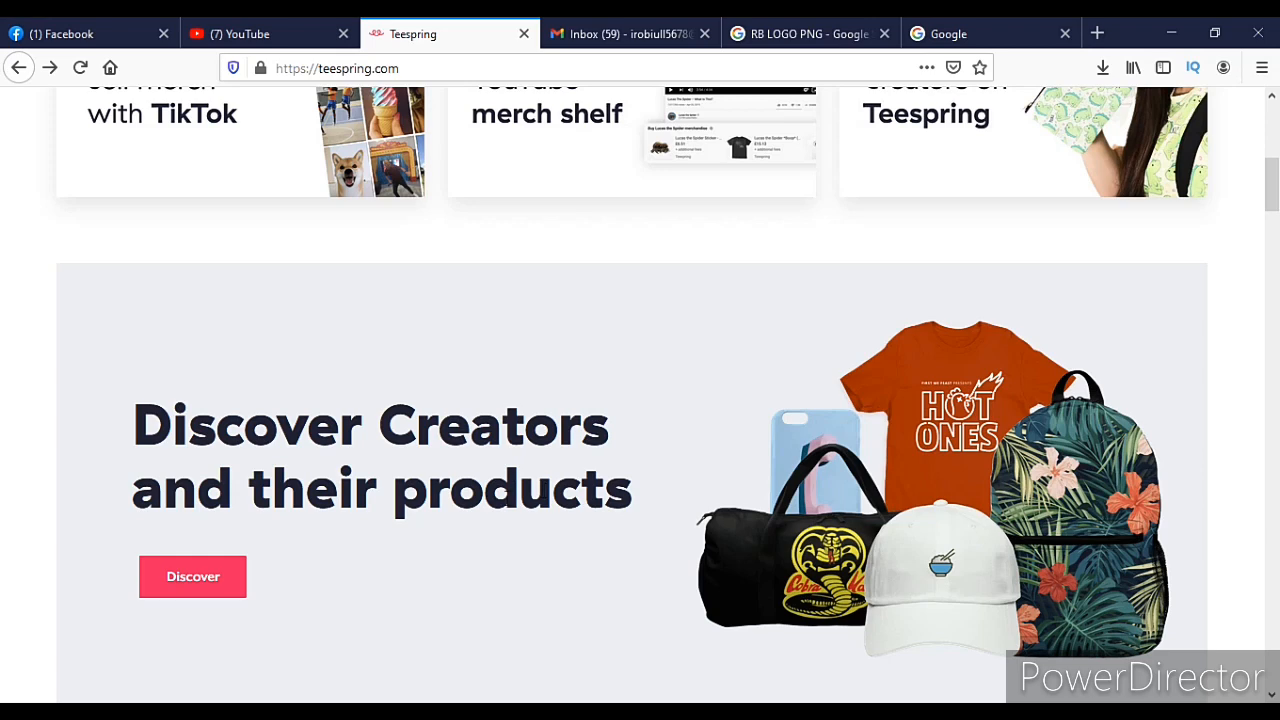
scroll(506, 497, "down", 9)
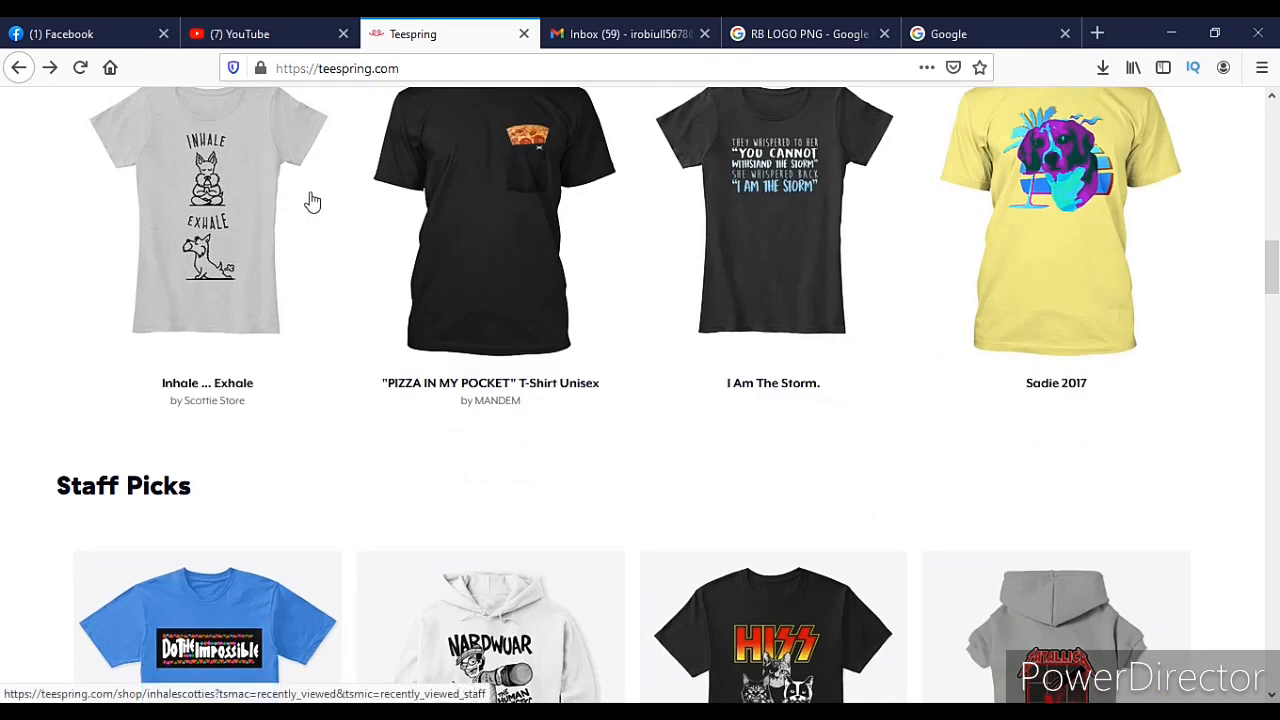
scroll(457, 186, "up", 2)
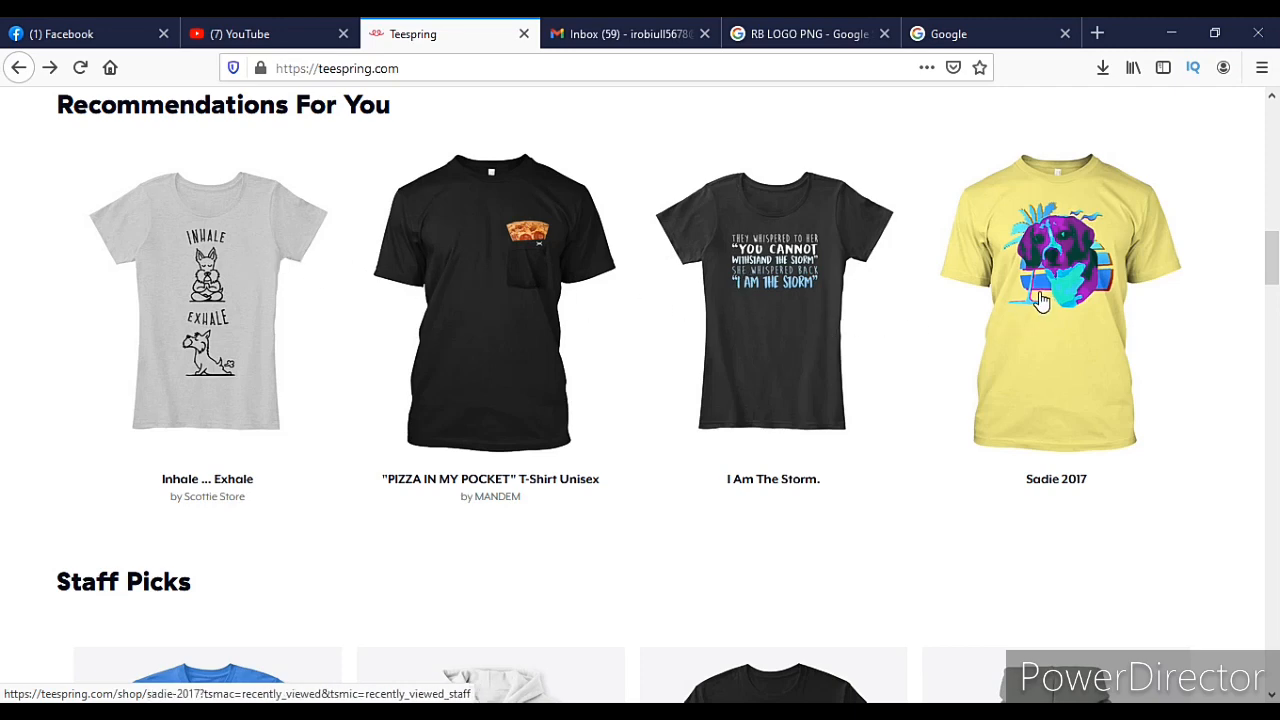
scroll(609, 331, "down", 5)
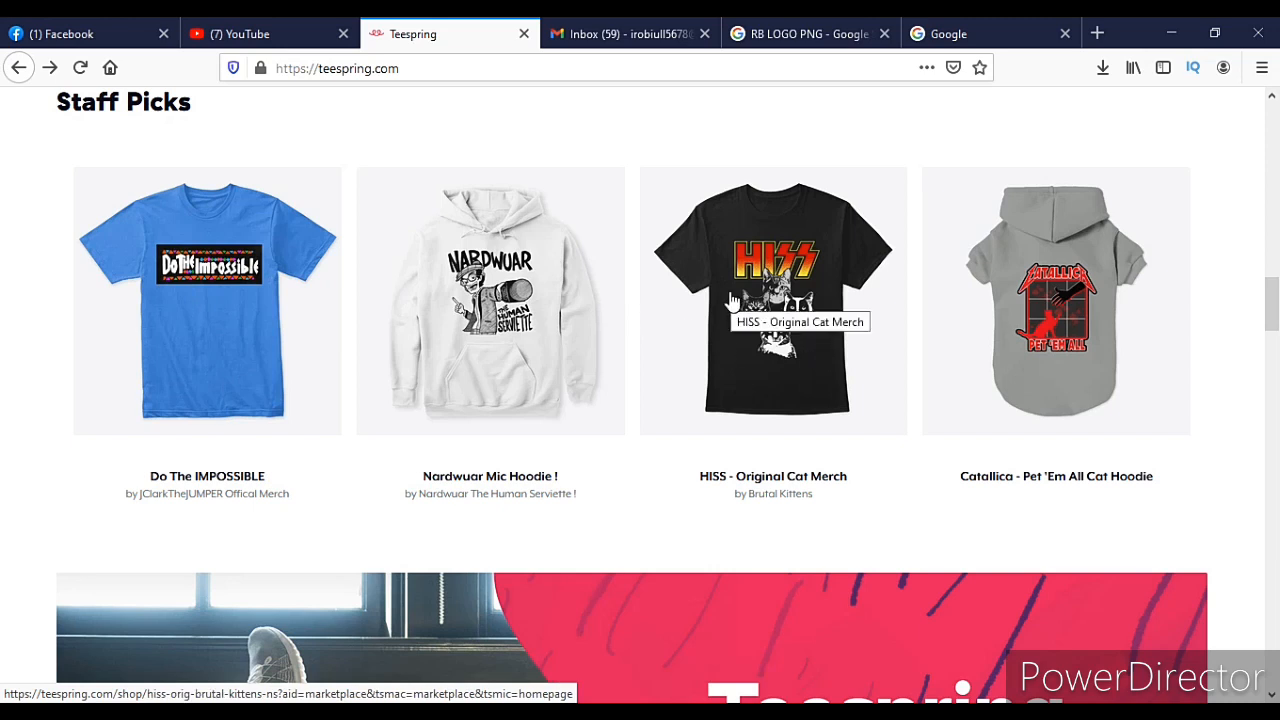
scroll(733, 302, "down", 10)
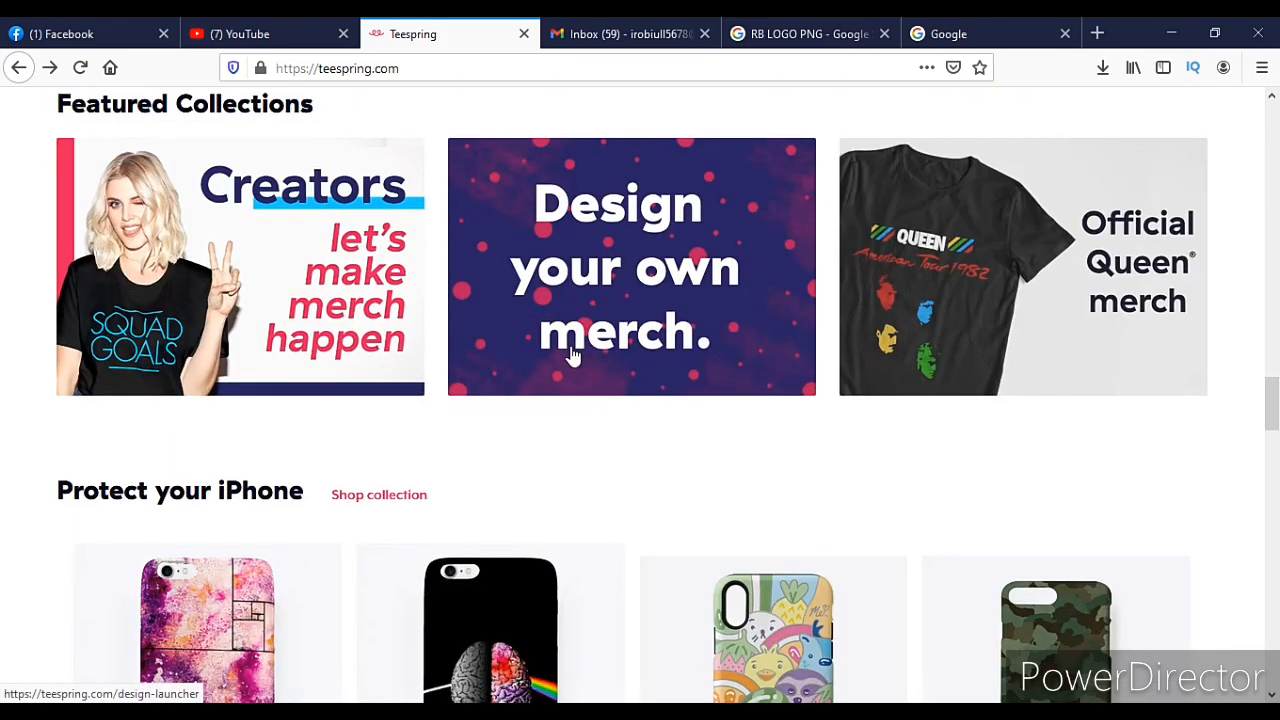
scroll(573, 357, "down", 2)
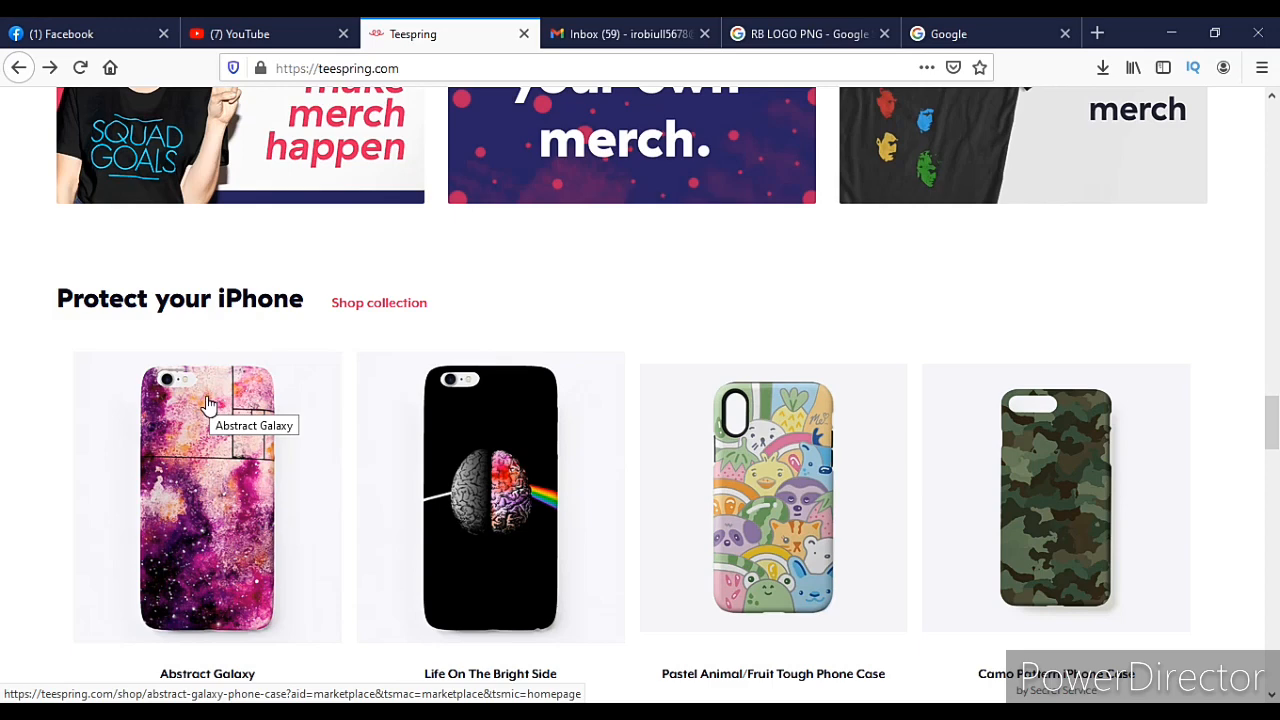
- Review the home page again from the athletics banner through the product recommendations and the YouTube merch shelf to the page header
scroll(208, 403, "up", 5)
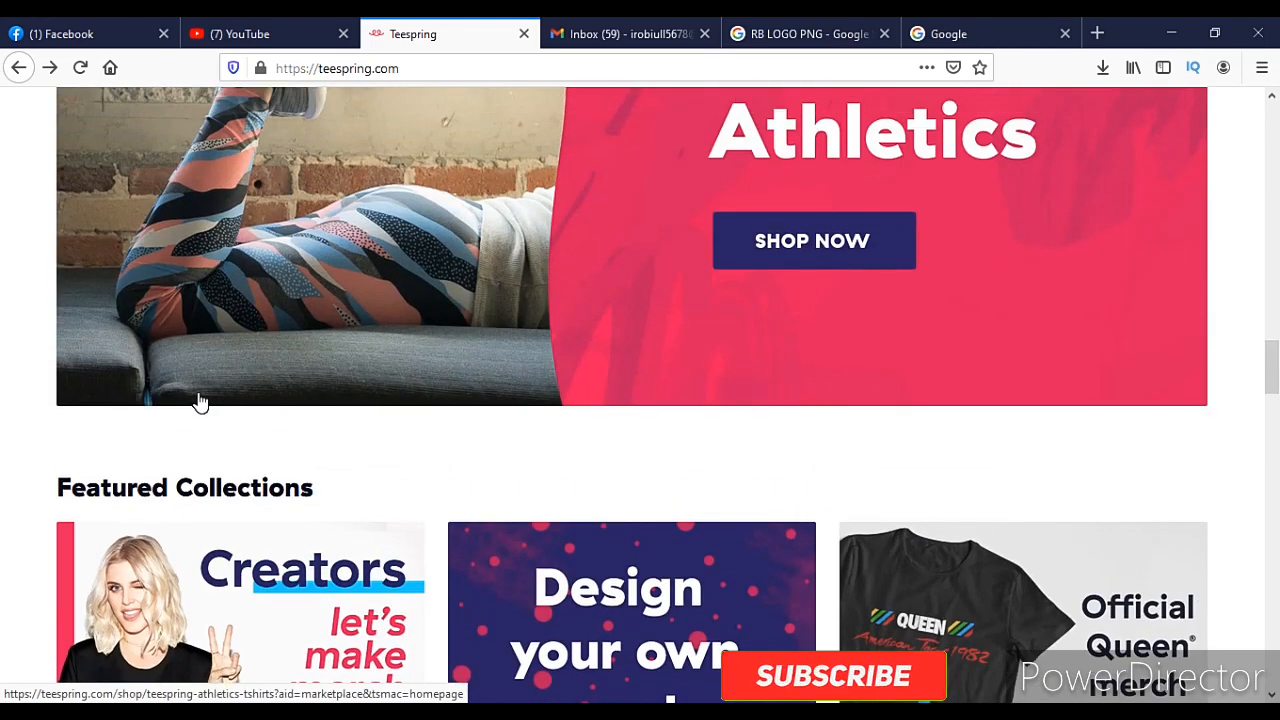
scroll(200, 402, "up", 10)
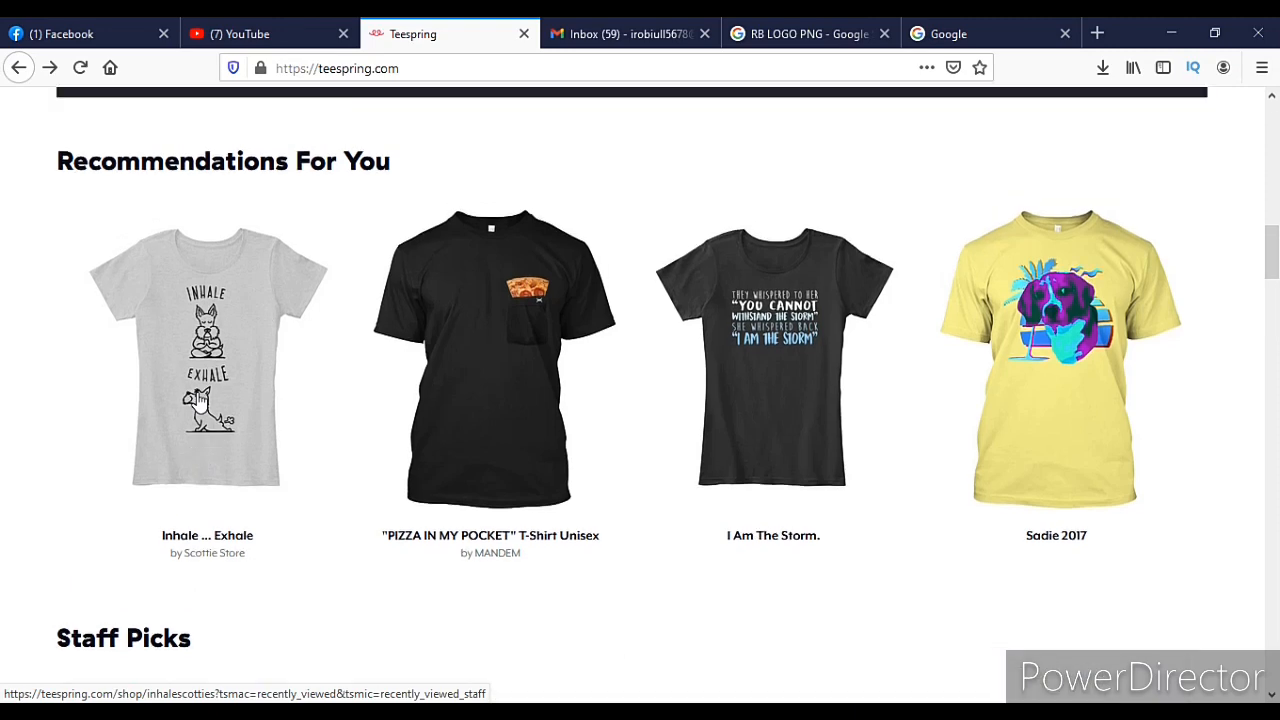
scroll(200, 402, "up", 3)
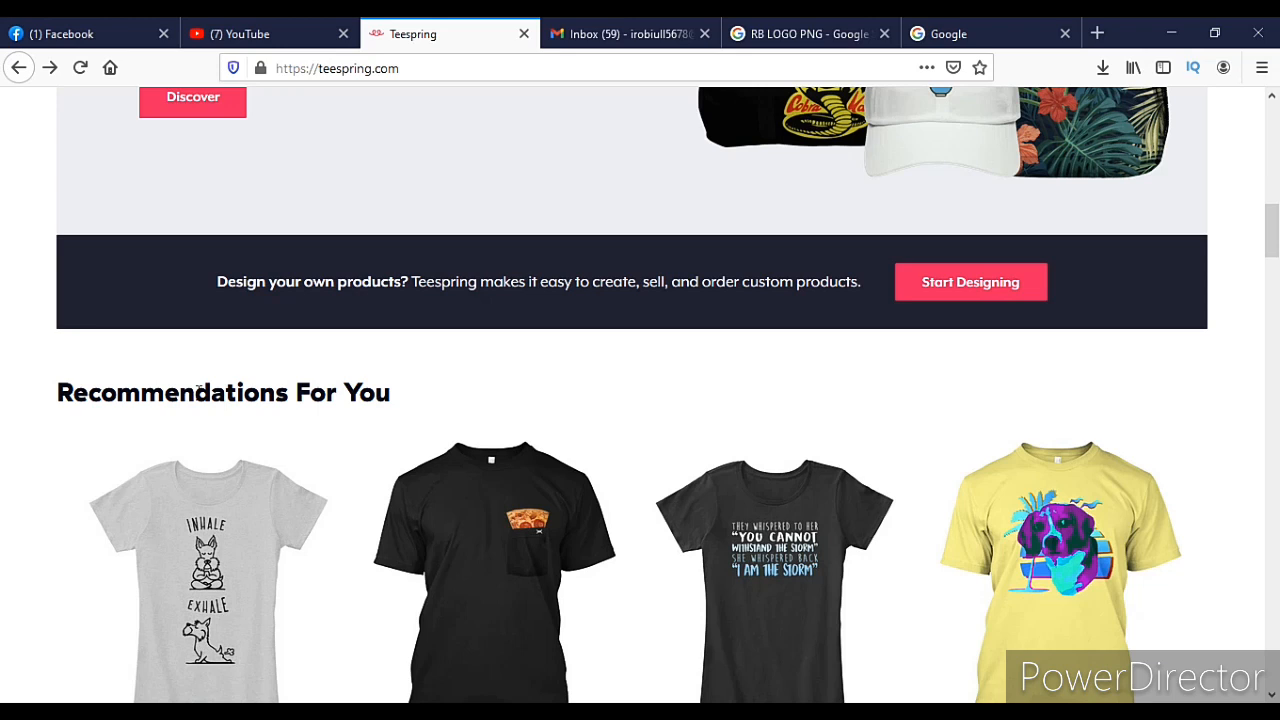
scroll(200, 390, "up", 3)
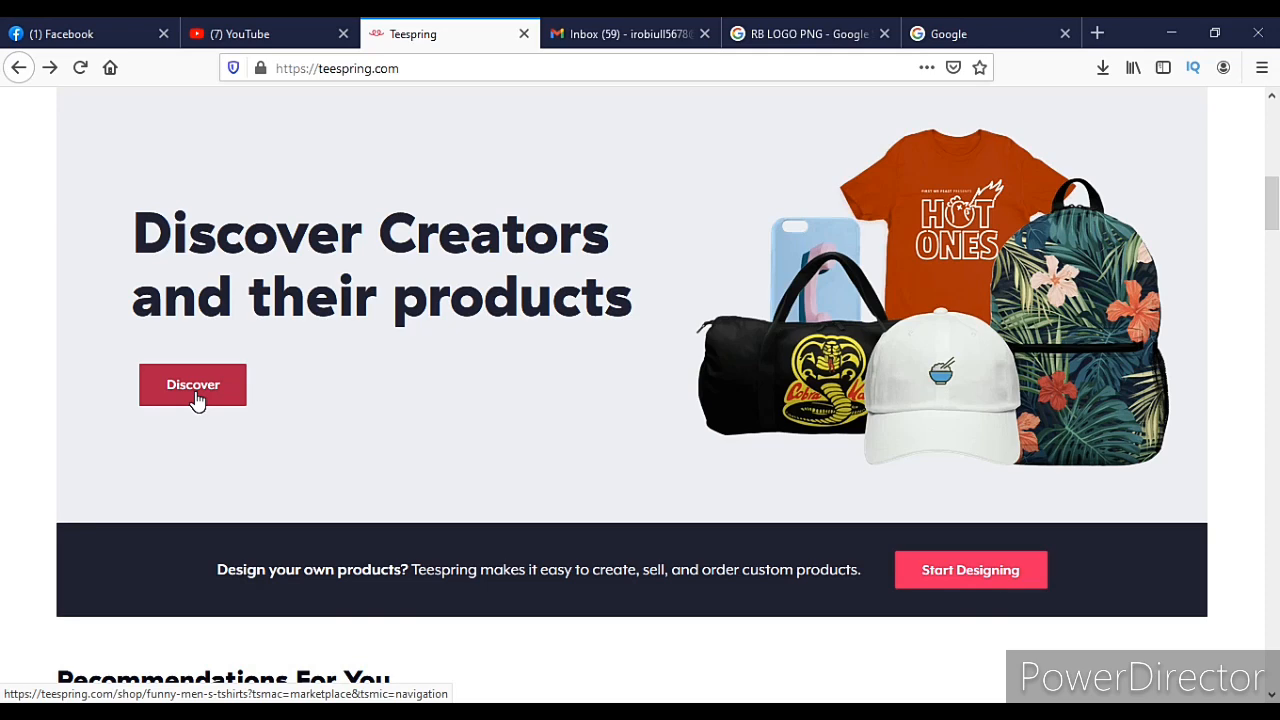
scroll(197, 398, "up", 3)
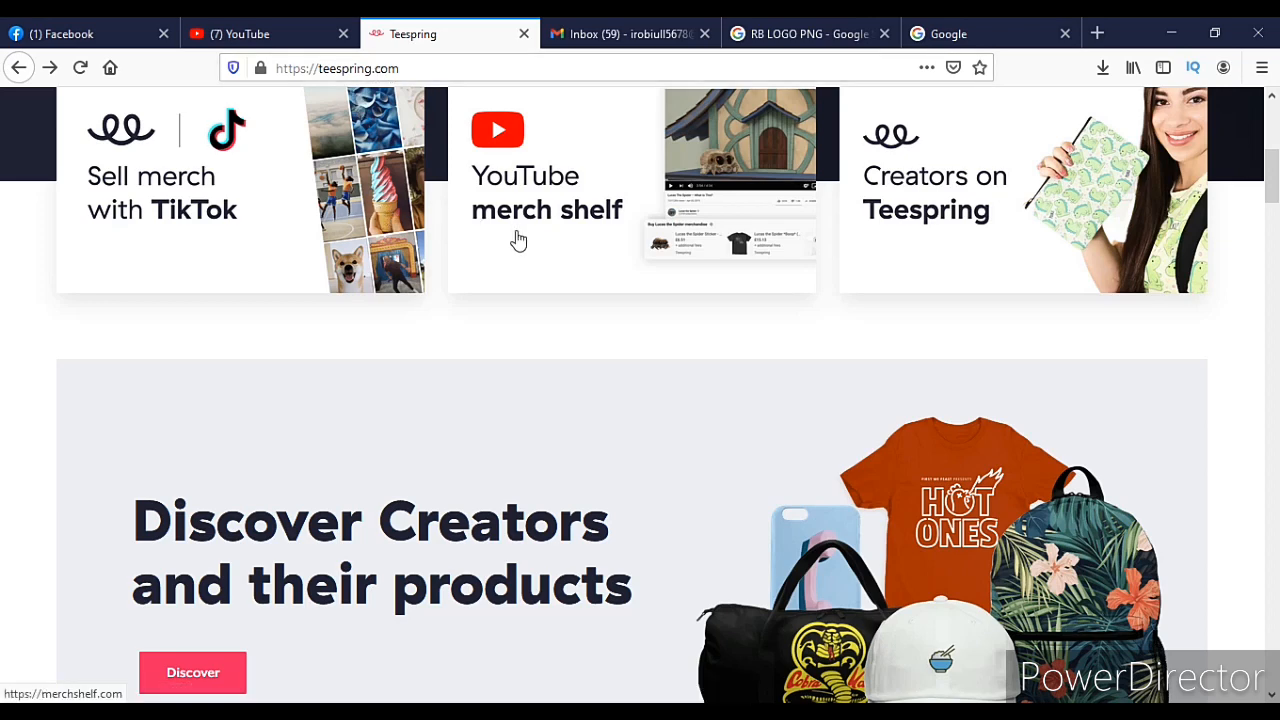
scroll(520, 240, "down", 3)
scroll(520, 240, "down", 3)
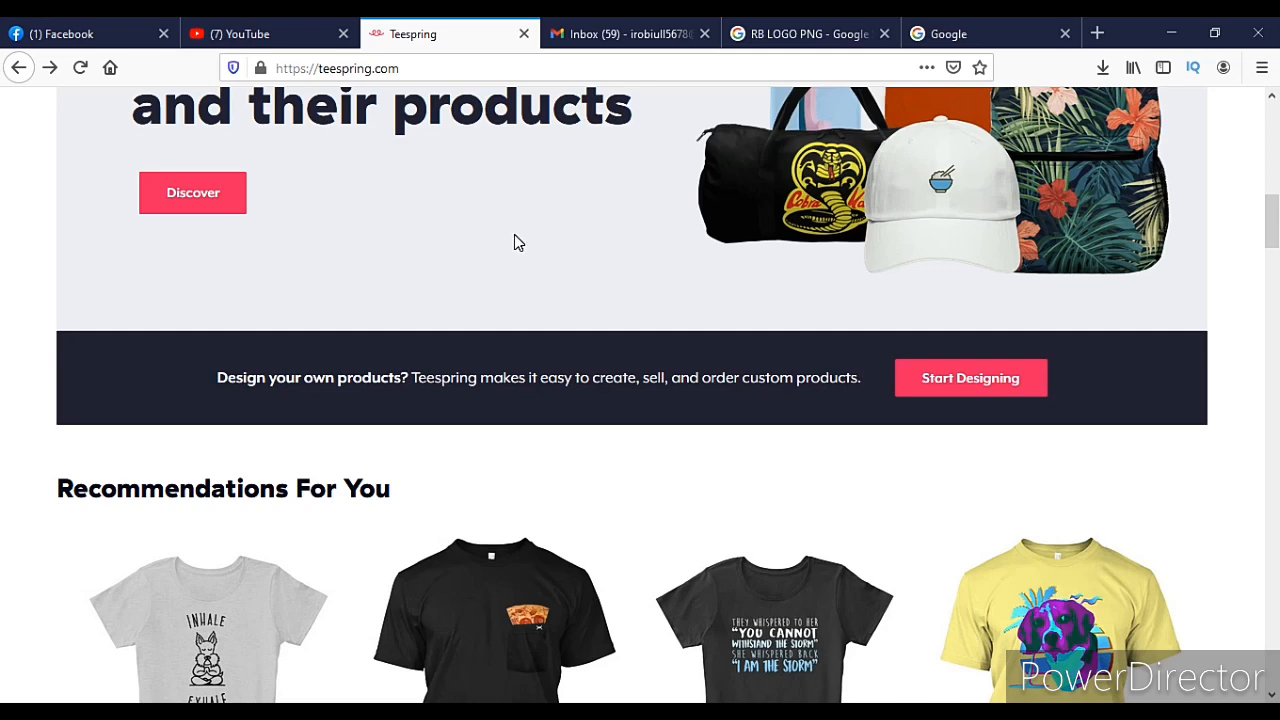
scroll(513, 220, "up", 10)
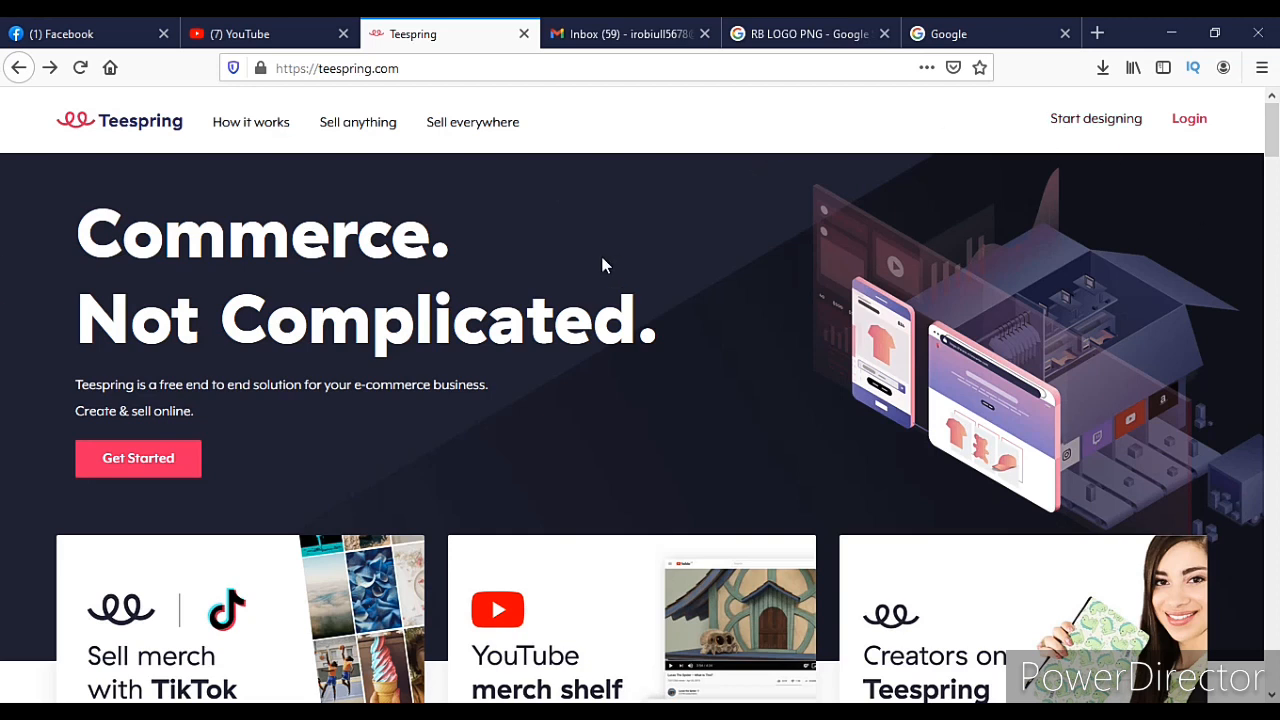
- Open the Spring login page and go on to the form for creating a new account
left_click(1105, 121)
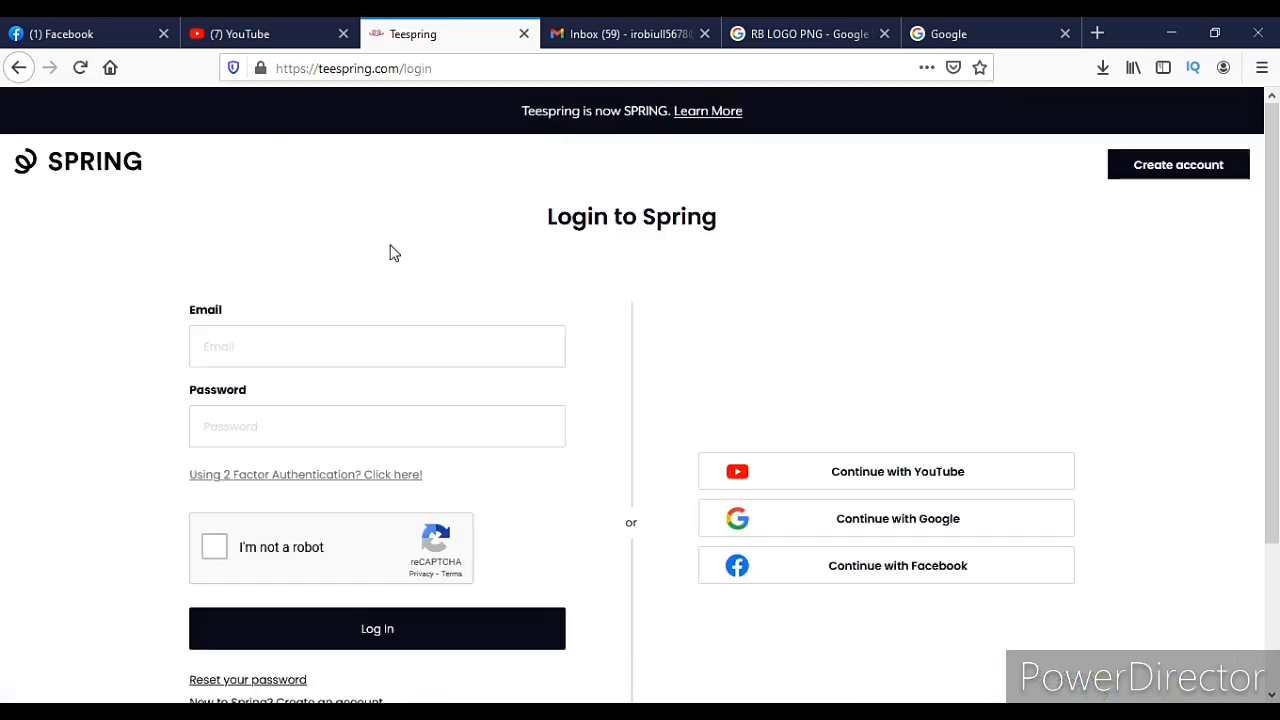
scroll(323, 292, "down", 1)
scroll(323, 292, "down", 1)
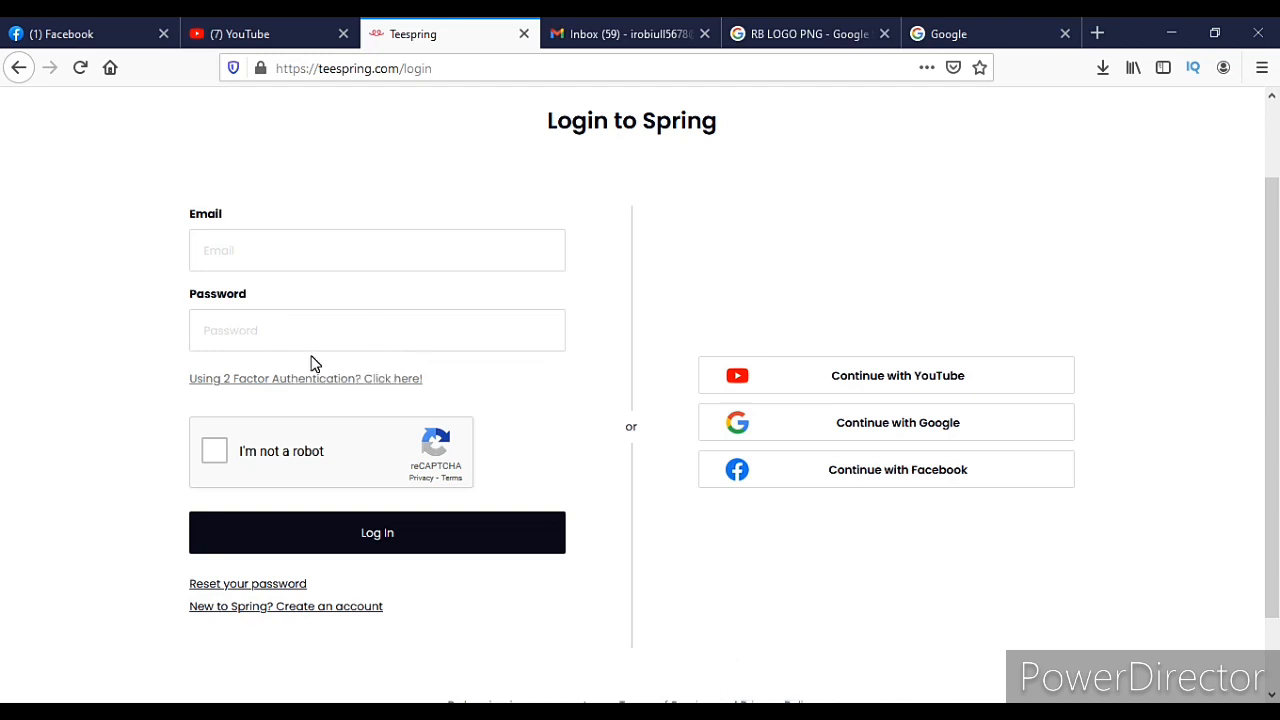
scroll(314, 363, "down", 2)
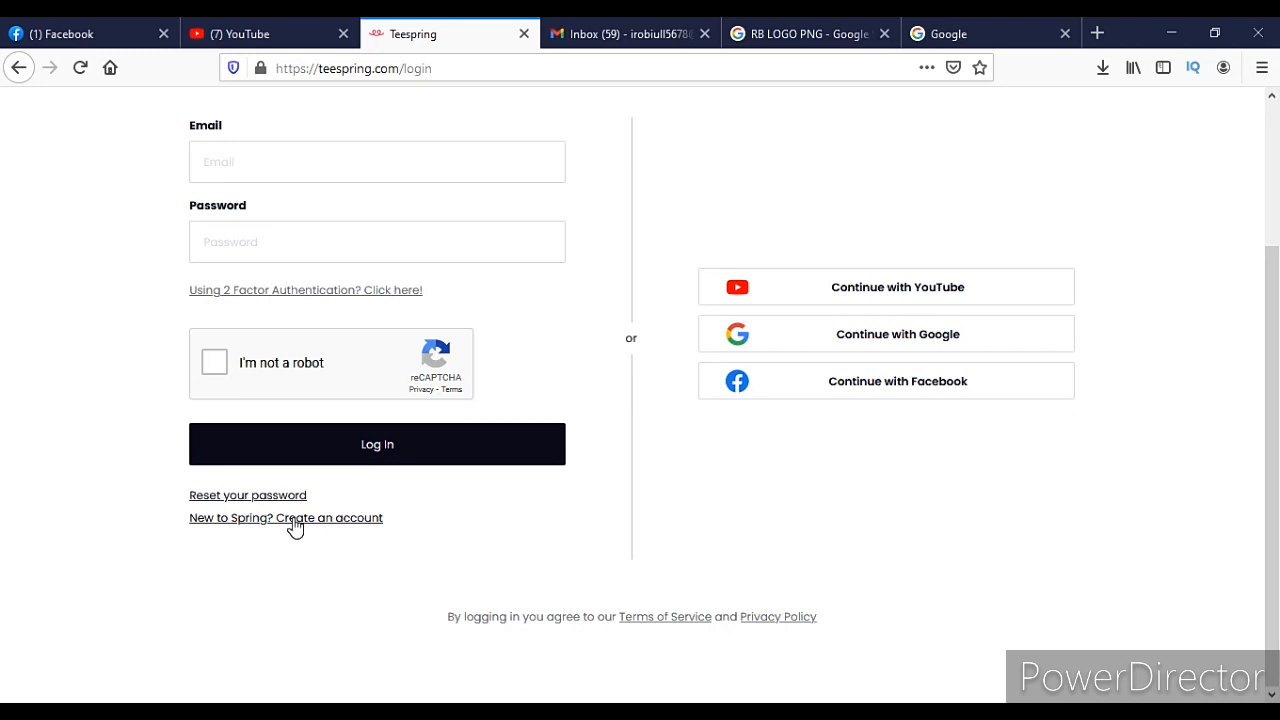
left_click(340, 520)
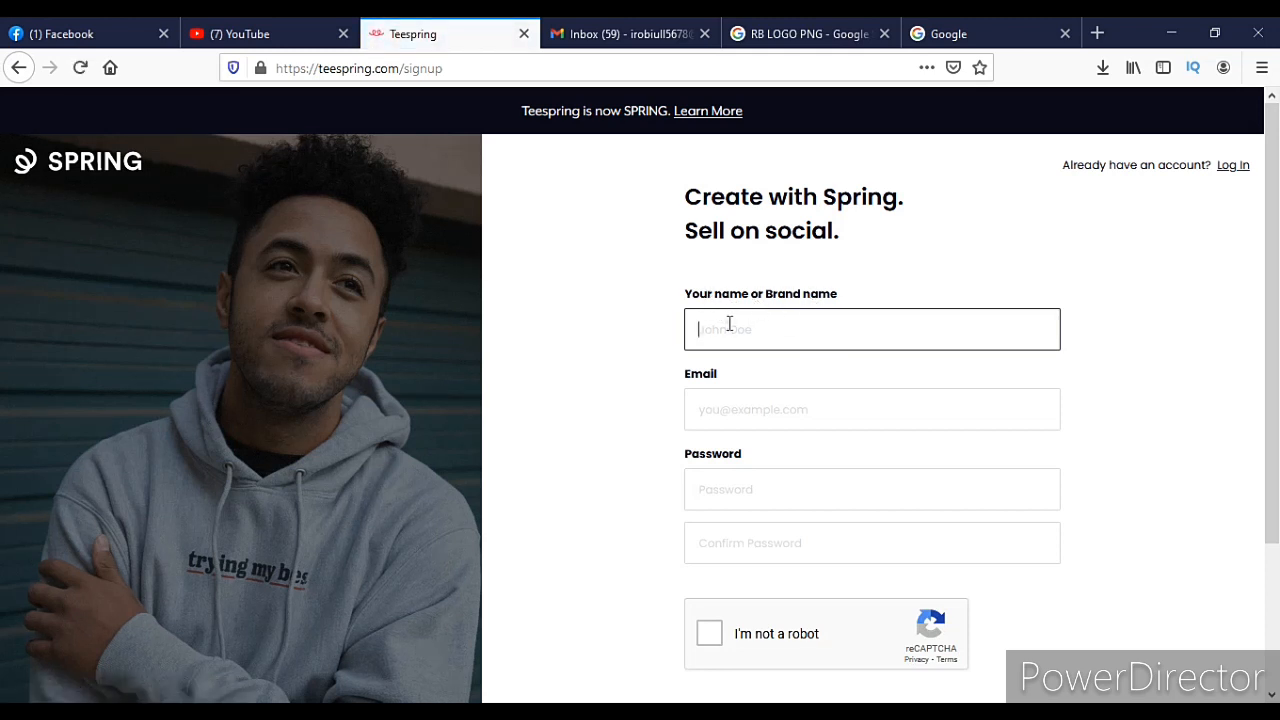
- Fill in the sign-up form with the account holder's name, e-mail address, password and password confirmation
left_click(729, 323)
left_click(726, 376)
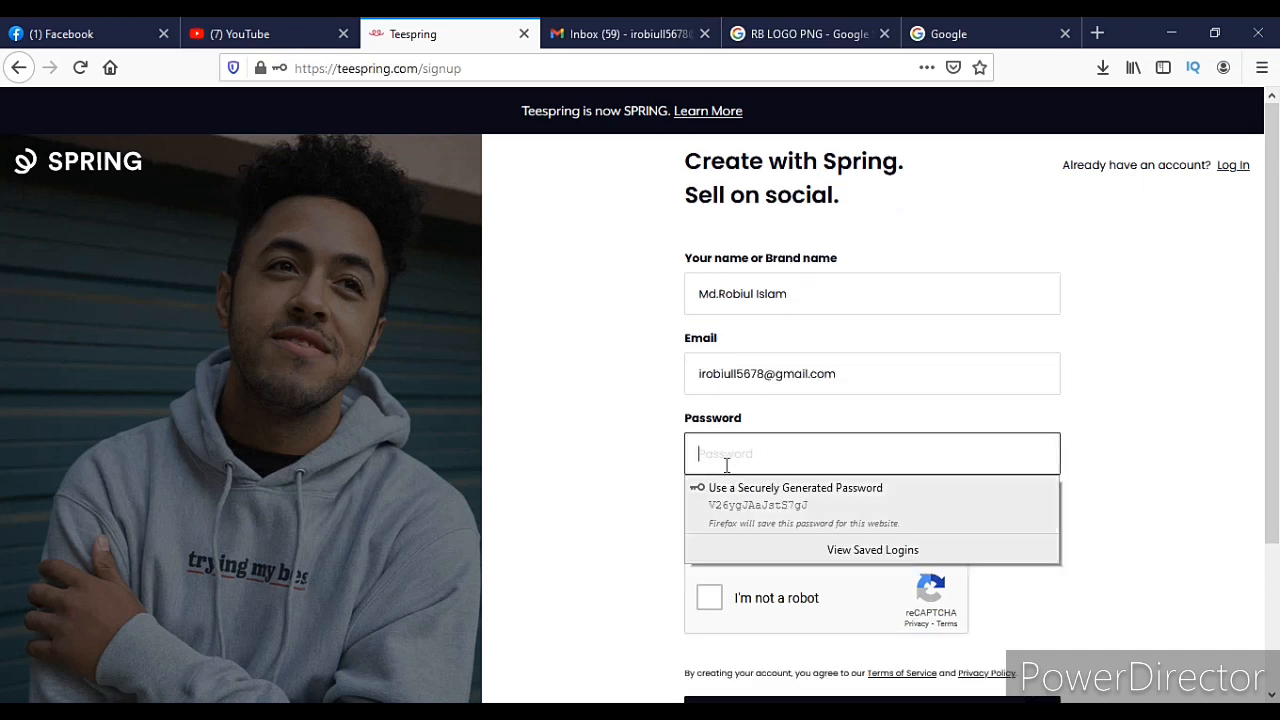
left_click(731, 458)
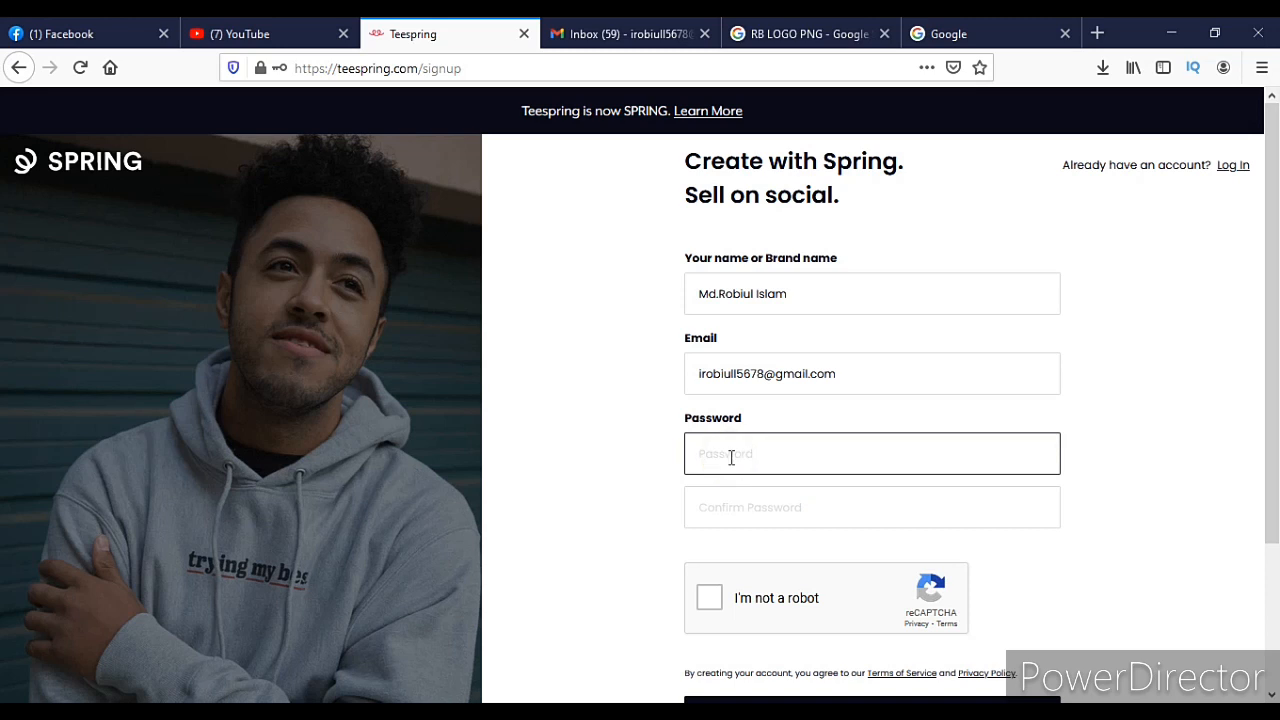
type("••")
left_click(717, 509)
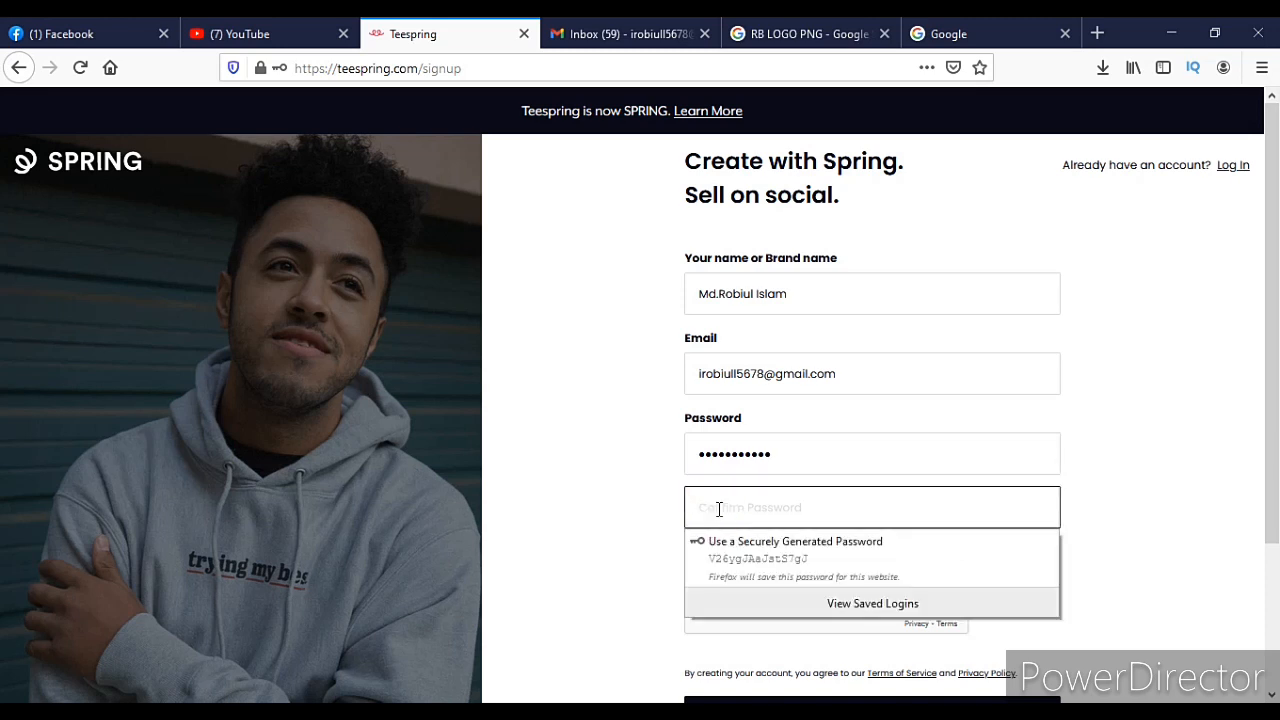
type("•••")
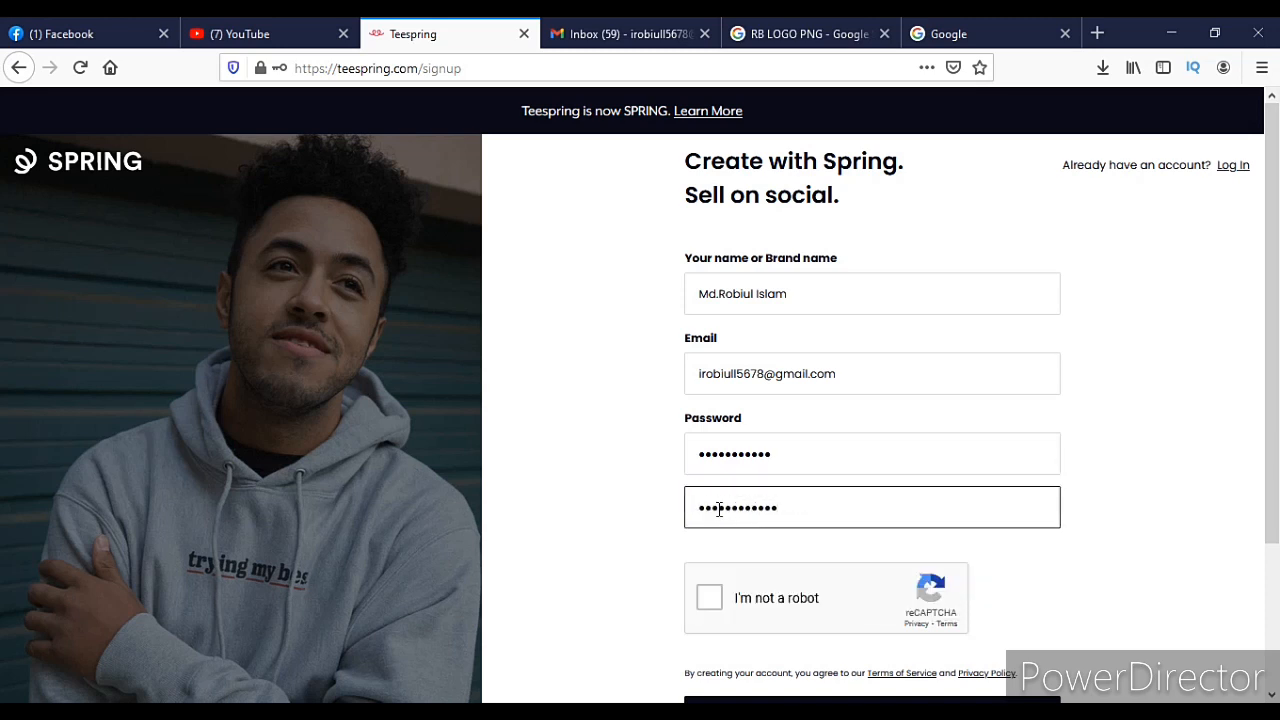
- Leave the sign-up form for the existing-account login page and decline saving the login in the browser
scroll(690, 494, "down", 3)
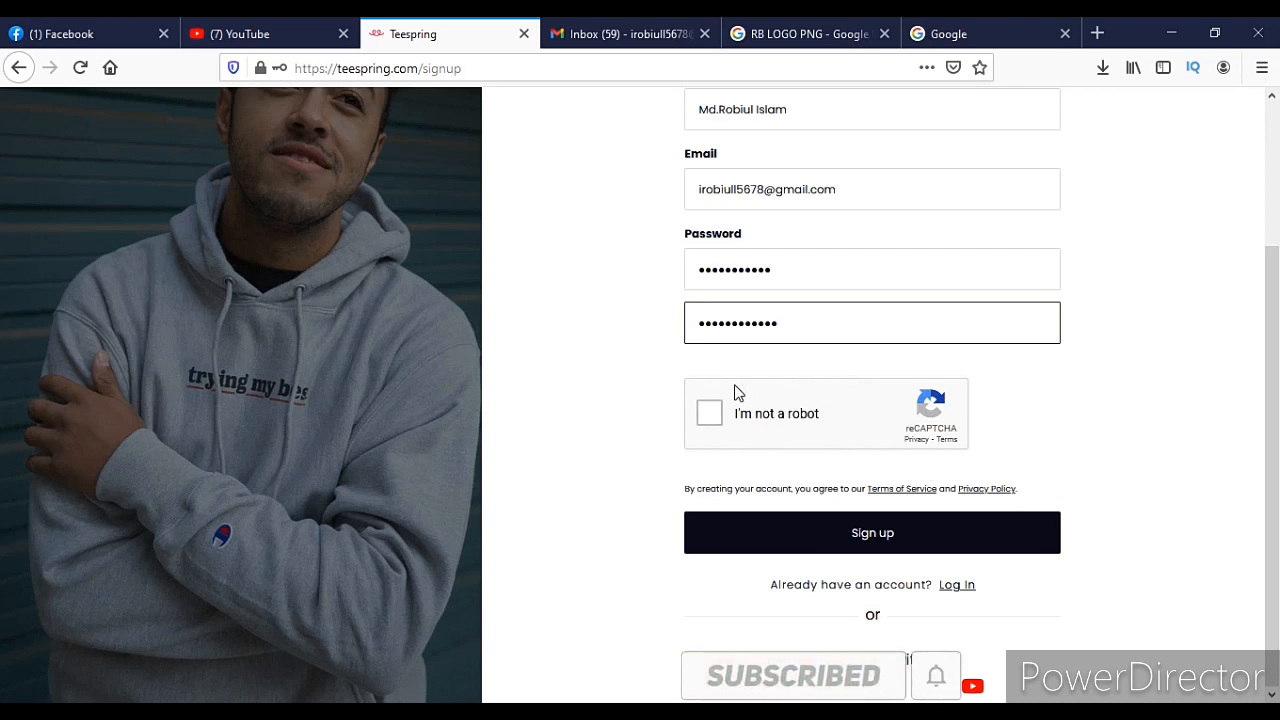
left_click(955, 590)
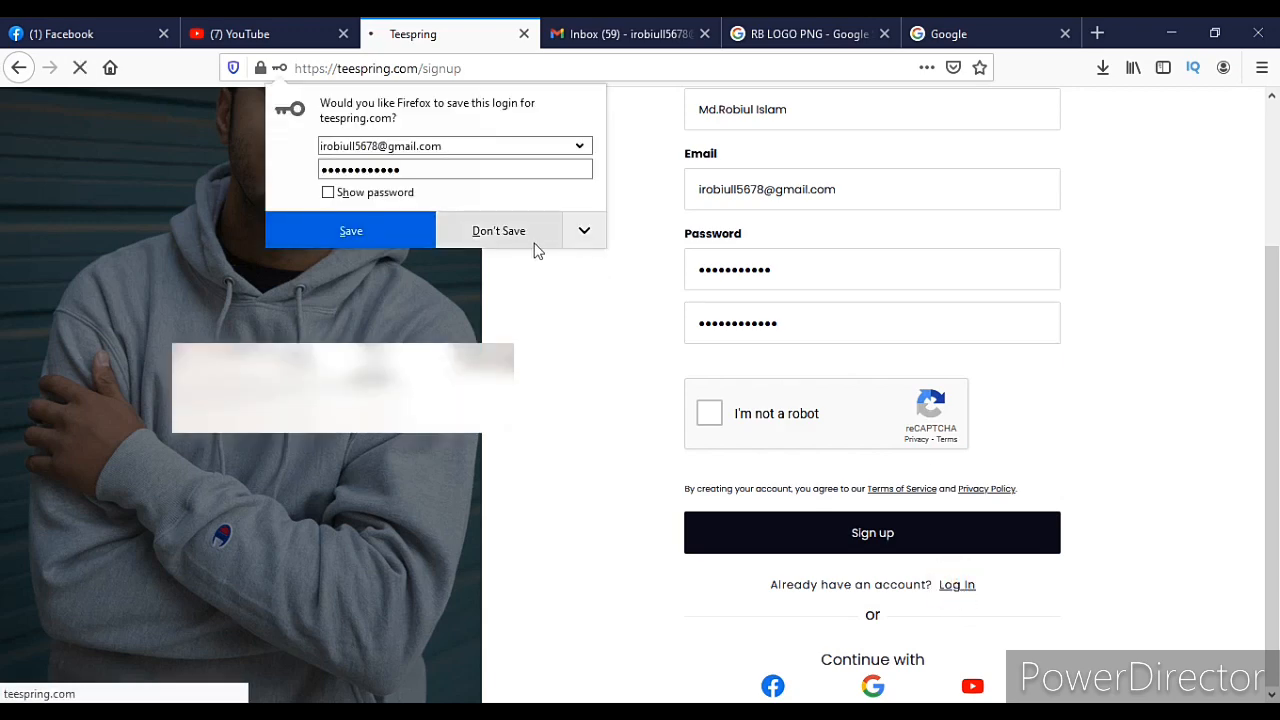
left_click(533, 246)
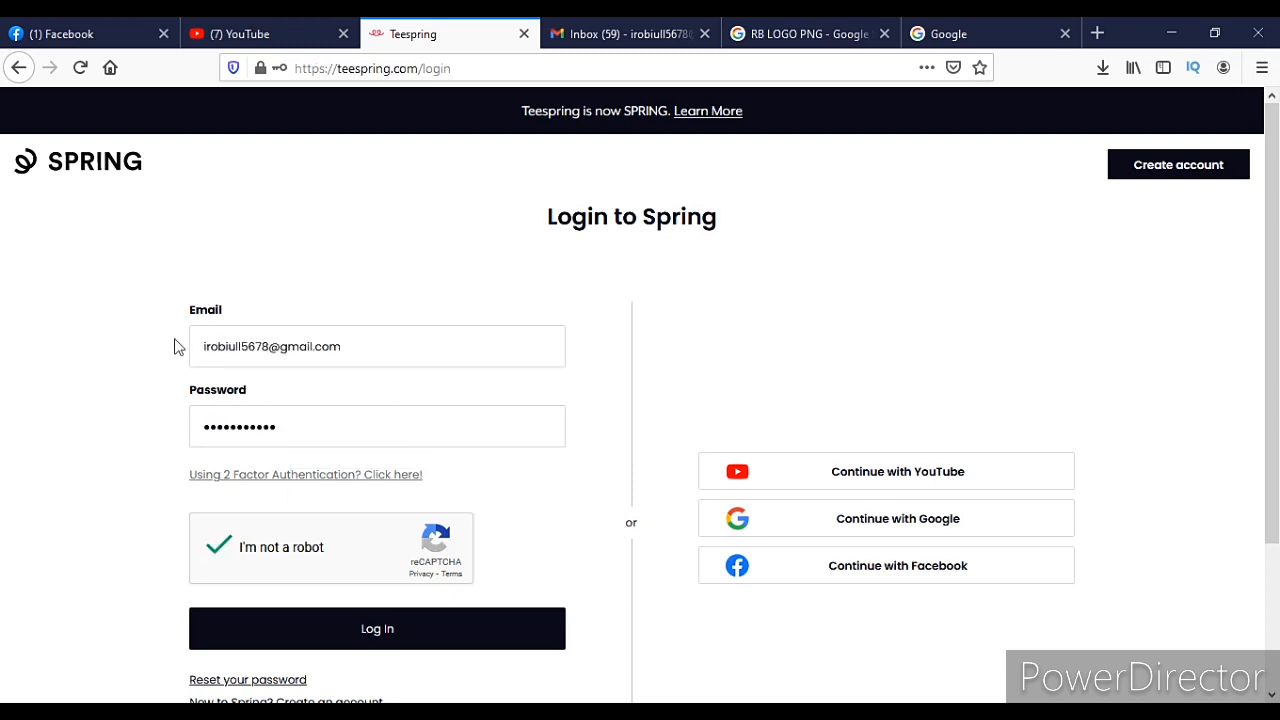
- Submit the completed login form to log in to Spring and decline saving the login in the browser
scroll(309, 497, "down", 2)
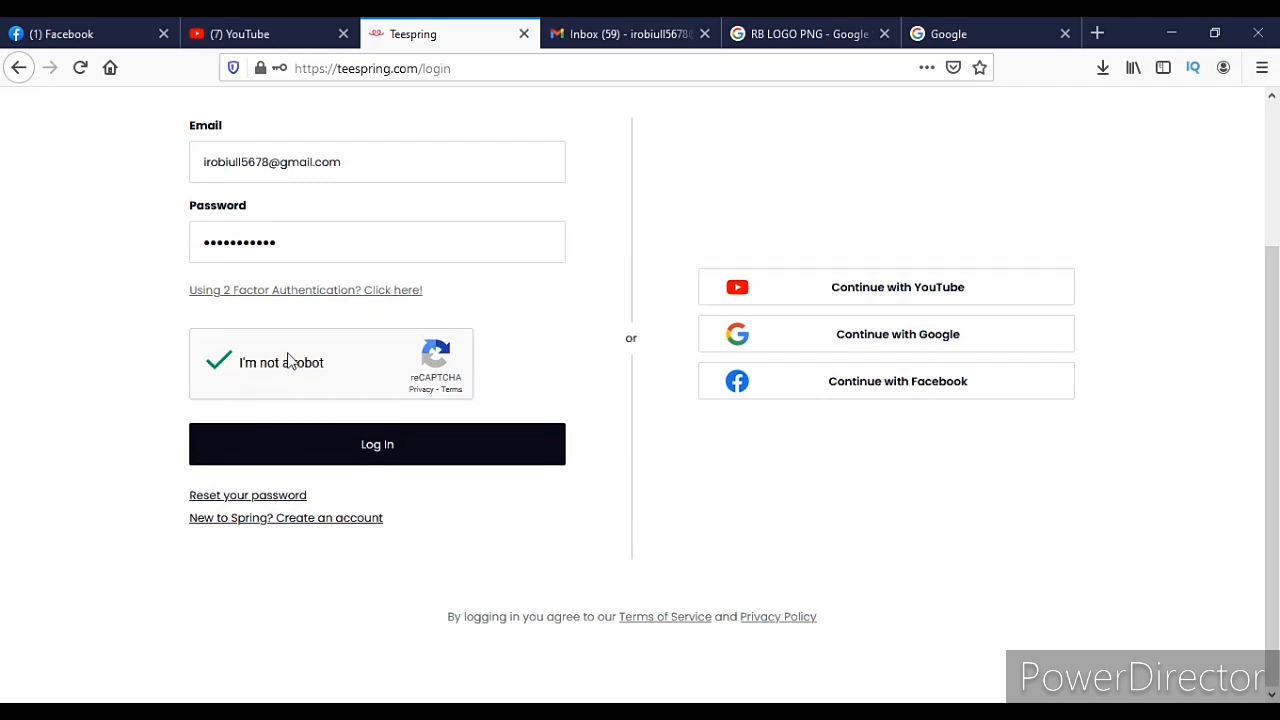
left_click(388, 452)
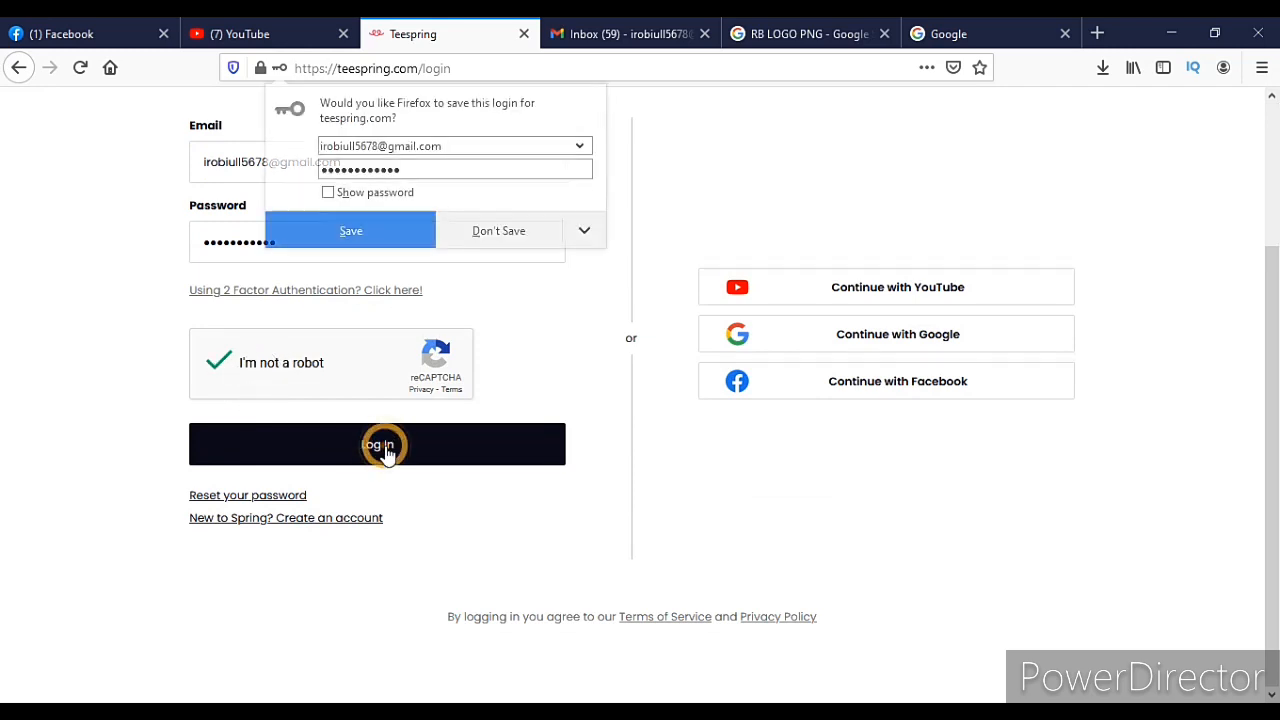
left_click(495, 230)
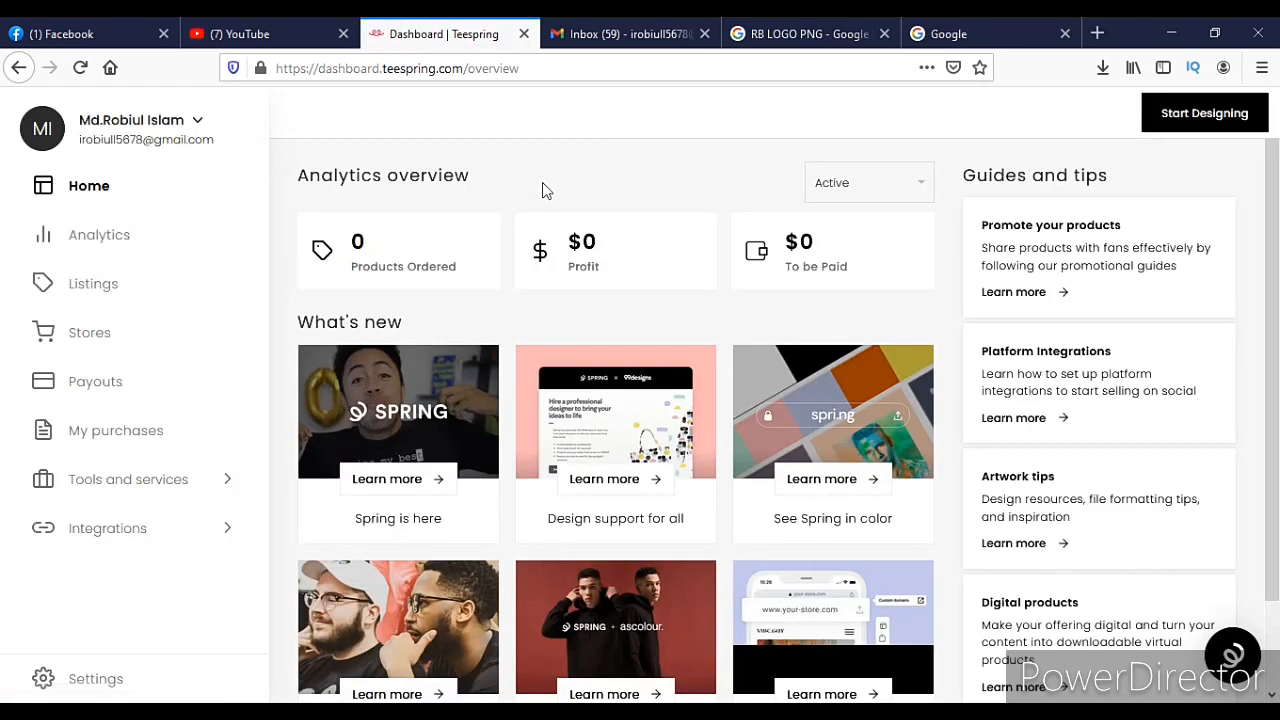
- Look over the dashboard home overview and the Analytics page down to its Orders section
scroll(395, 247, "down", 1)
scroll(395, 247, "up", 1)
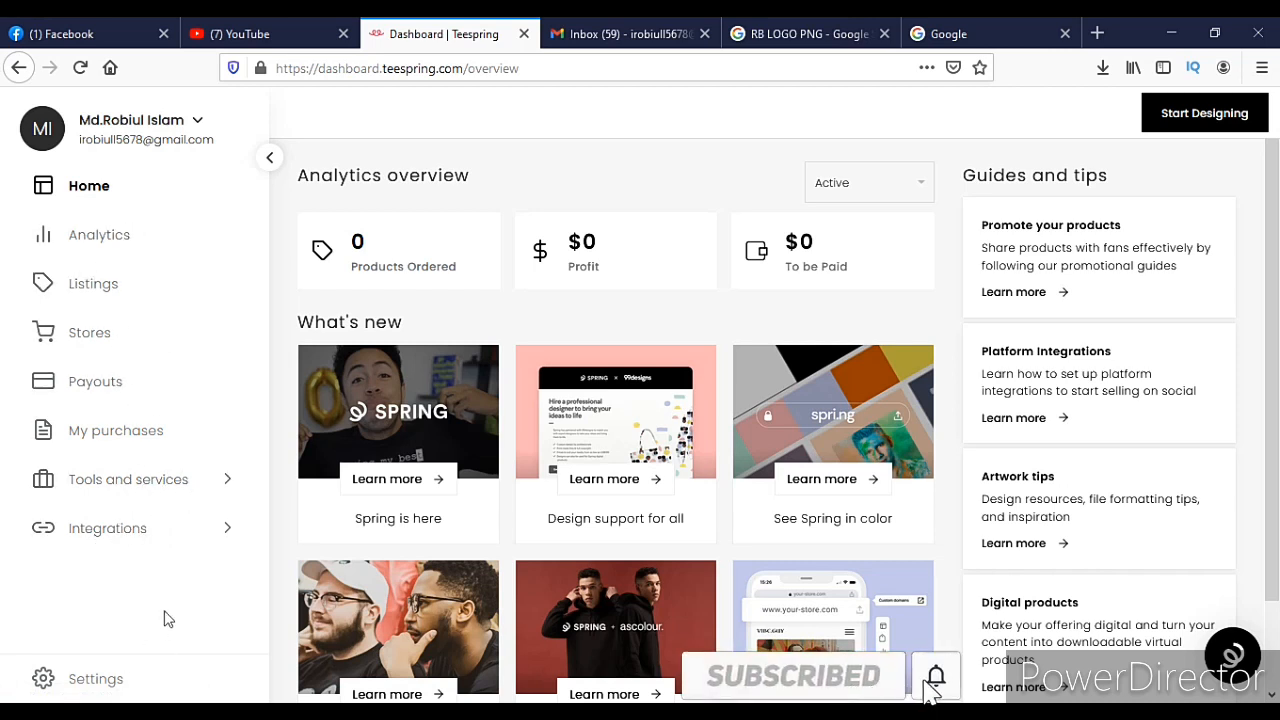
left_click(108, 244)
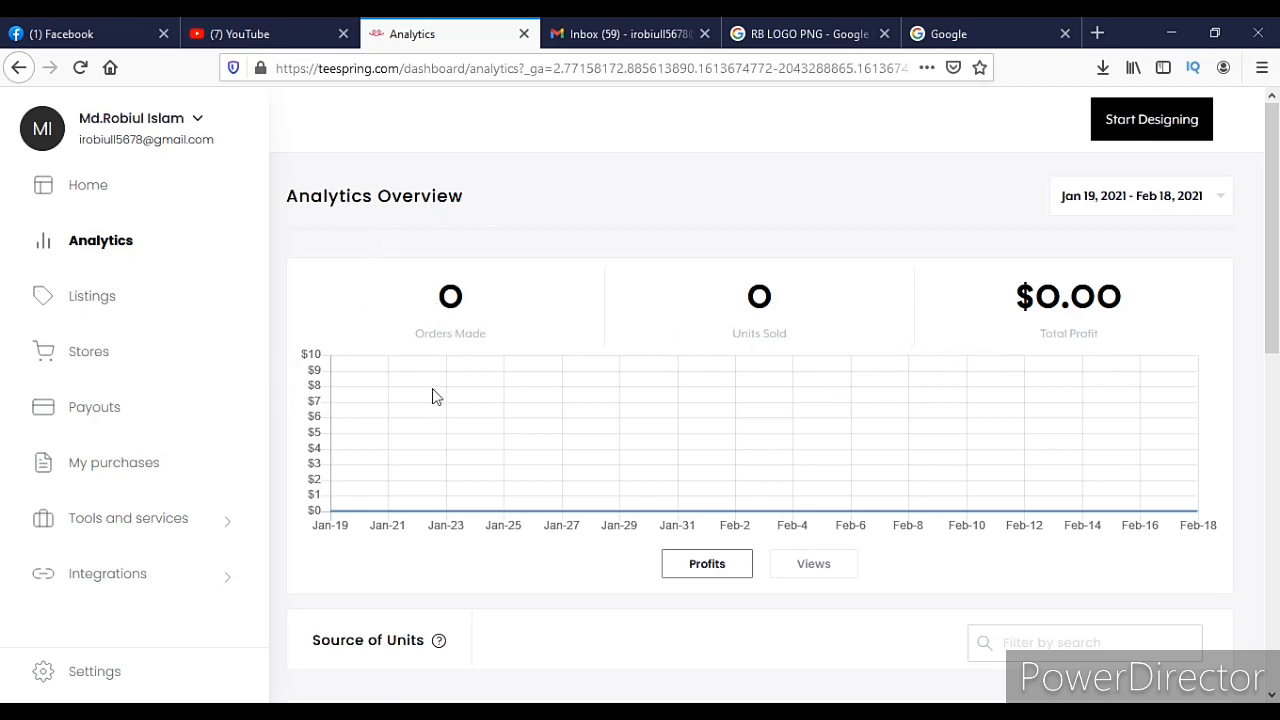
scroll(500, 586, "down", 3)
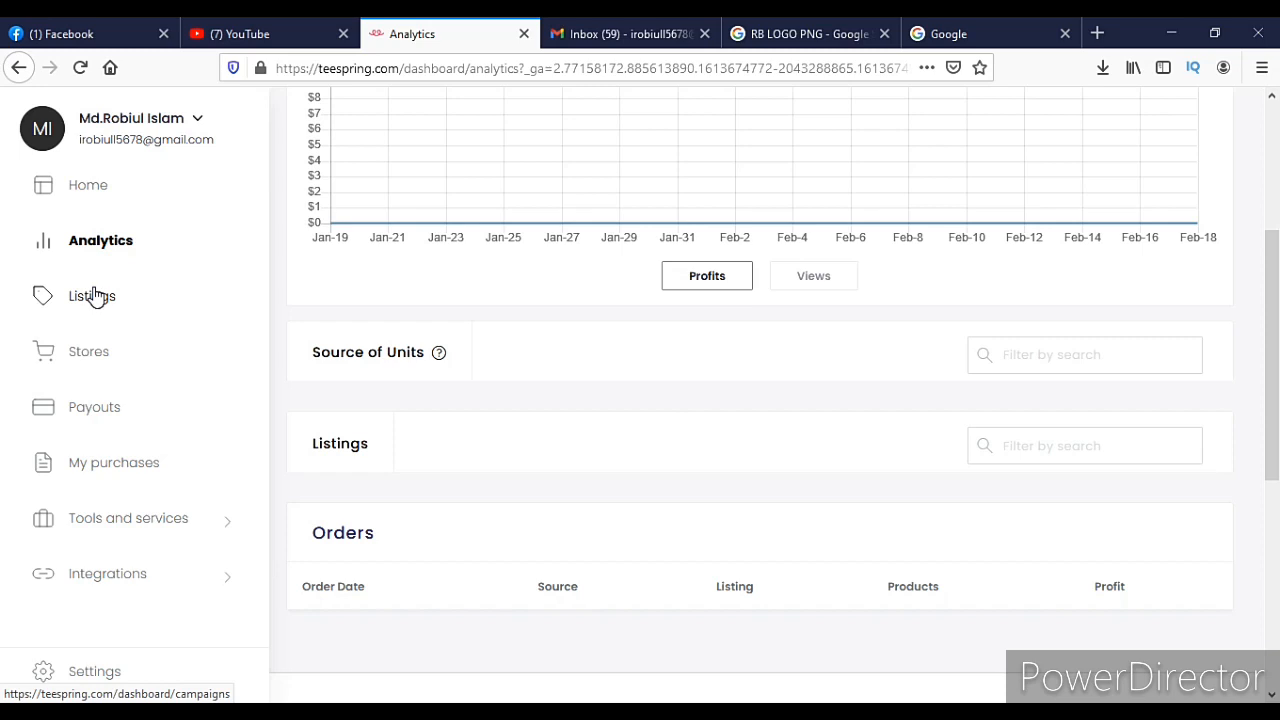
- Open the Payouts page and review the current payout section and the footer links
left_click(108, 410)
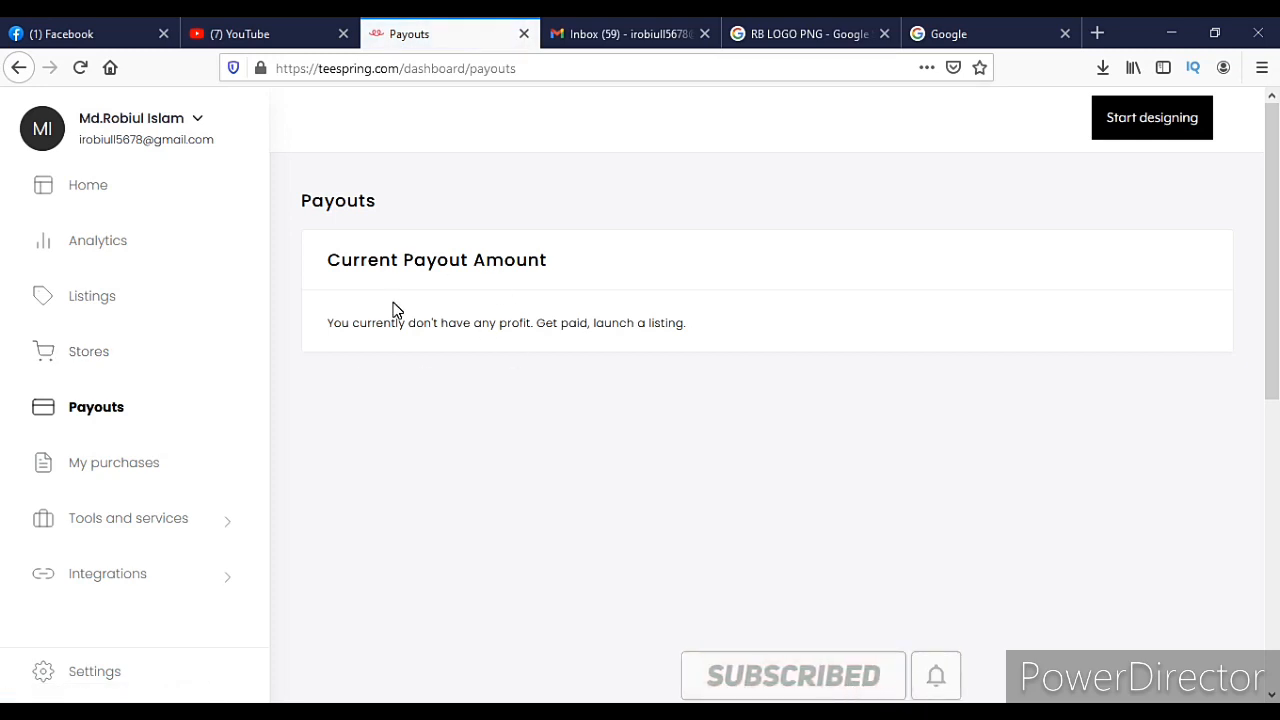
scroll(391, 305, "down", 2)
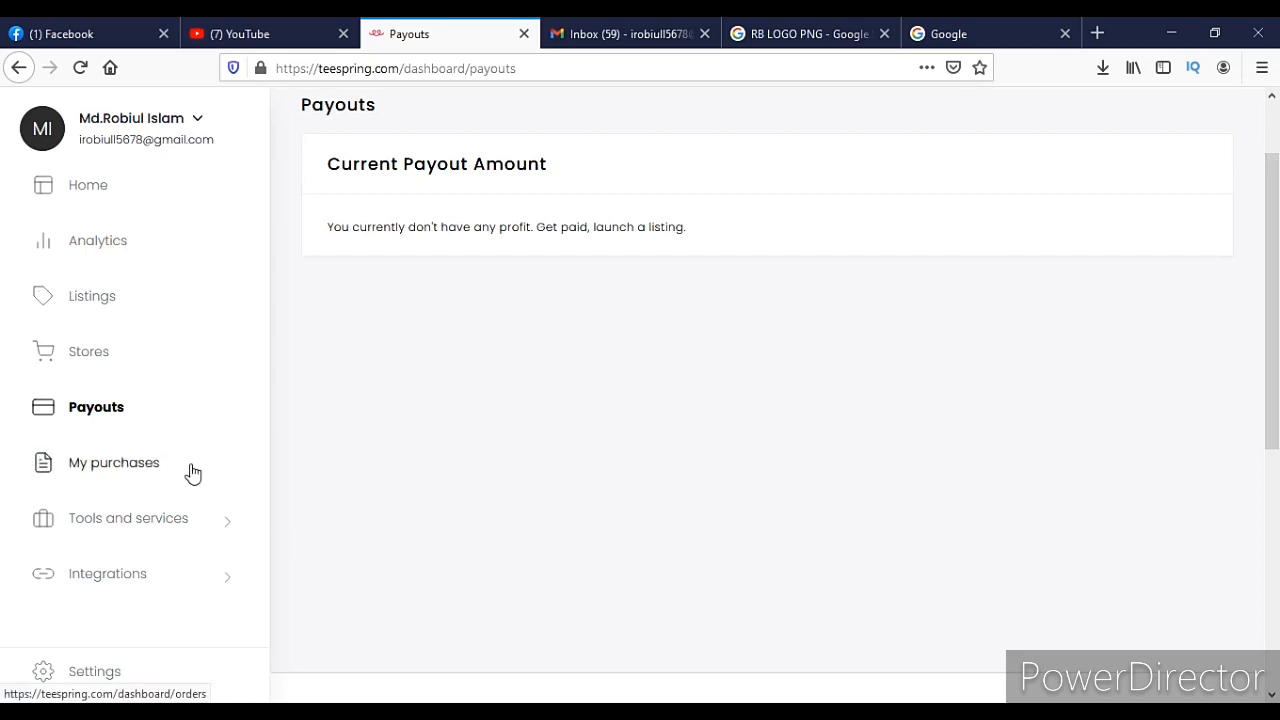
scroll(149, 463, "down", 3)
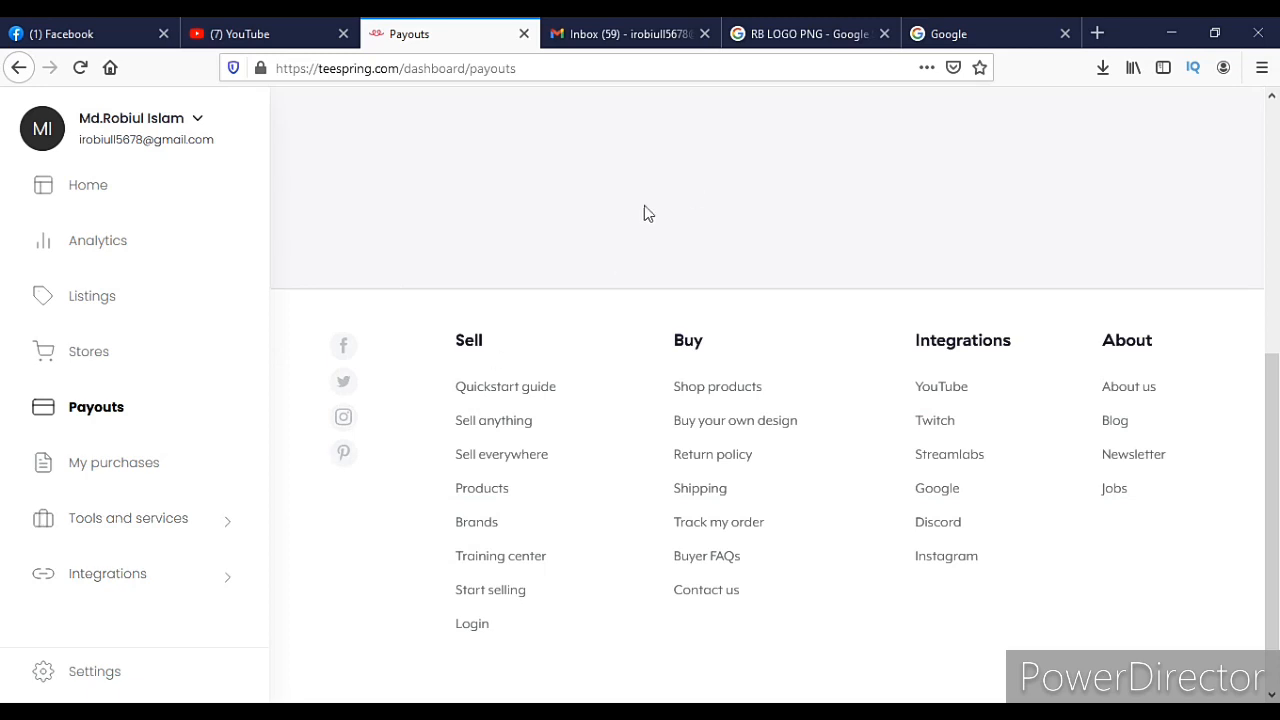
- Open the account settings and review the profile, e-mail, PayPal address, Payoneer and two-factor sections
left_click(98, 675)
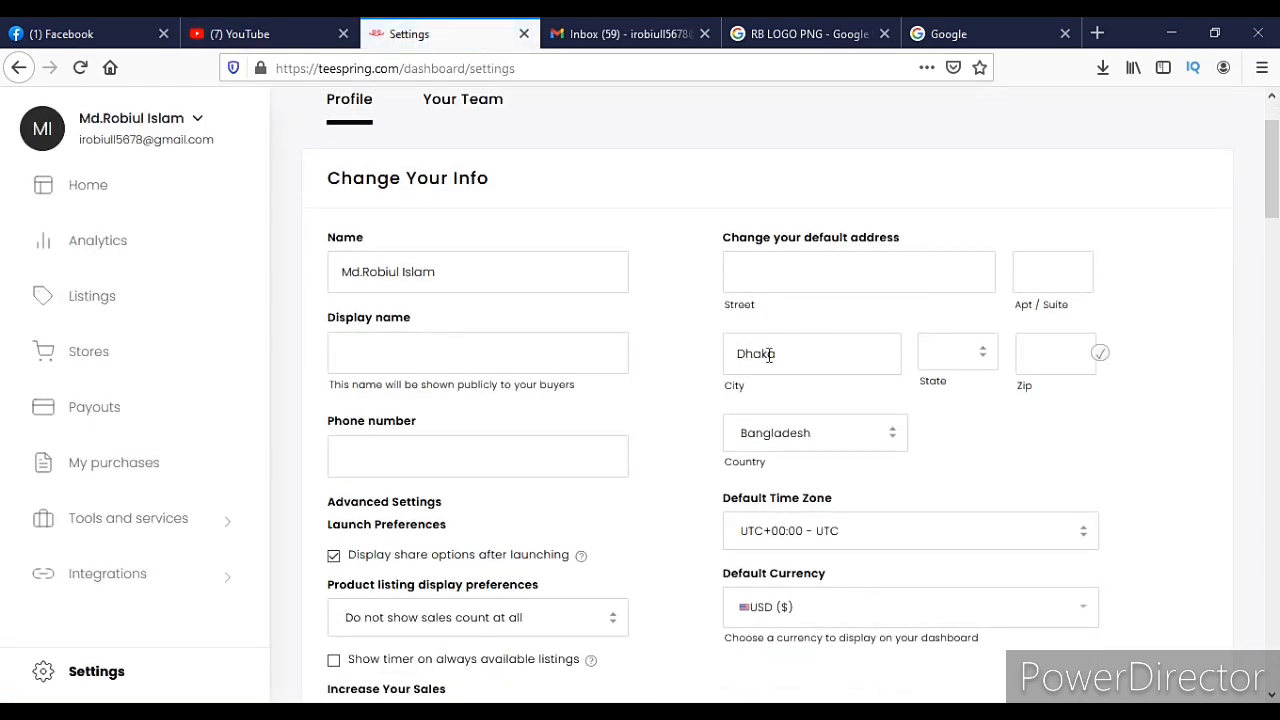
scroll(518, 376, "down", 2)
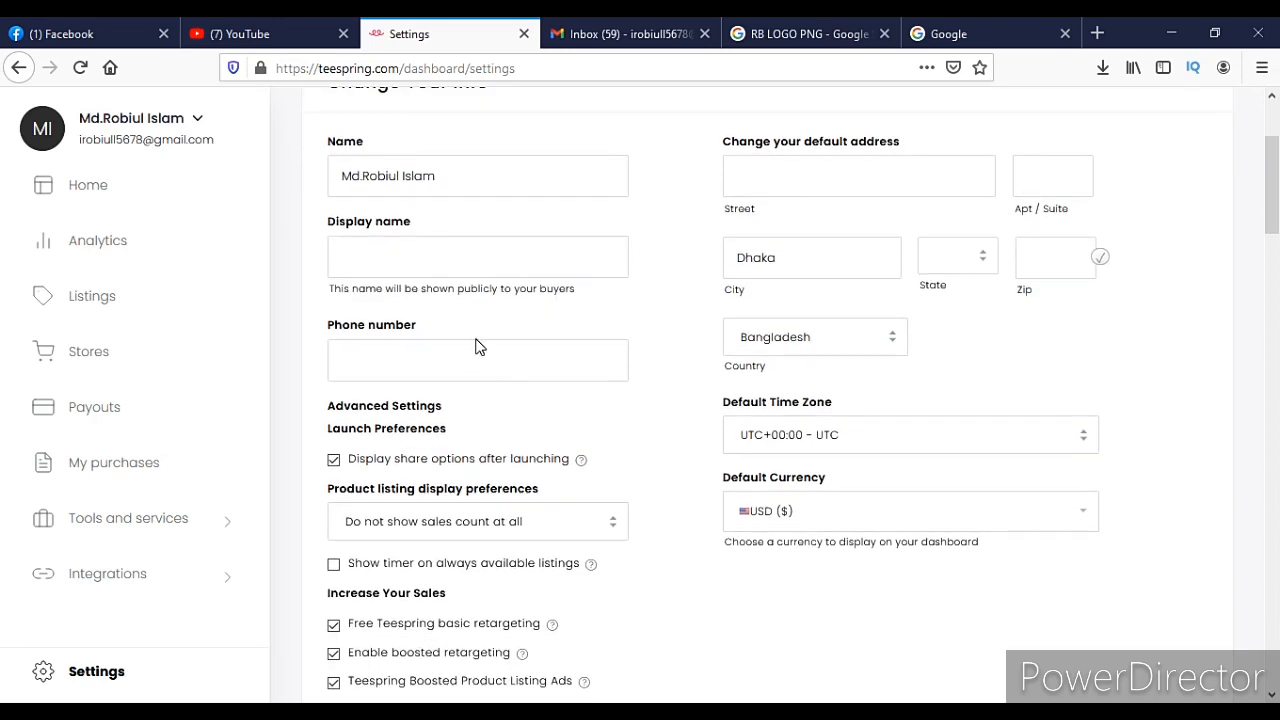
scroll(478, 348, "down", 10)
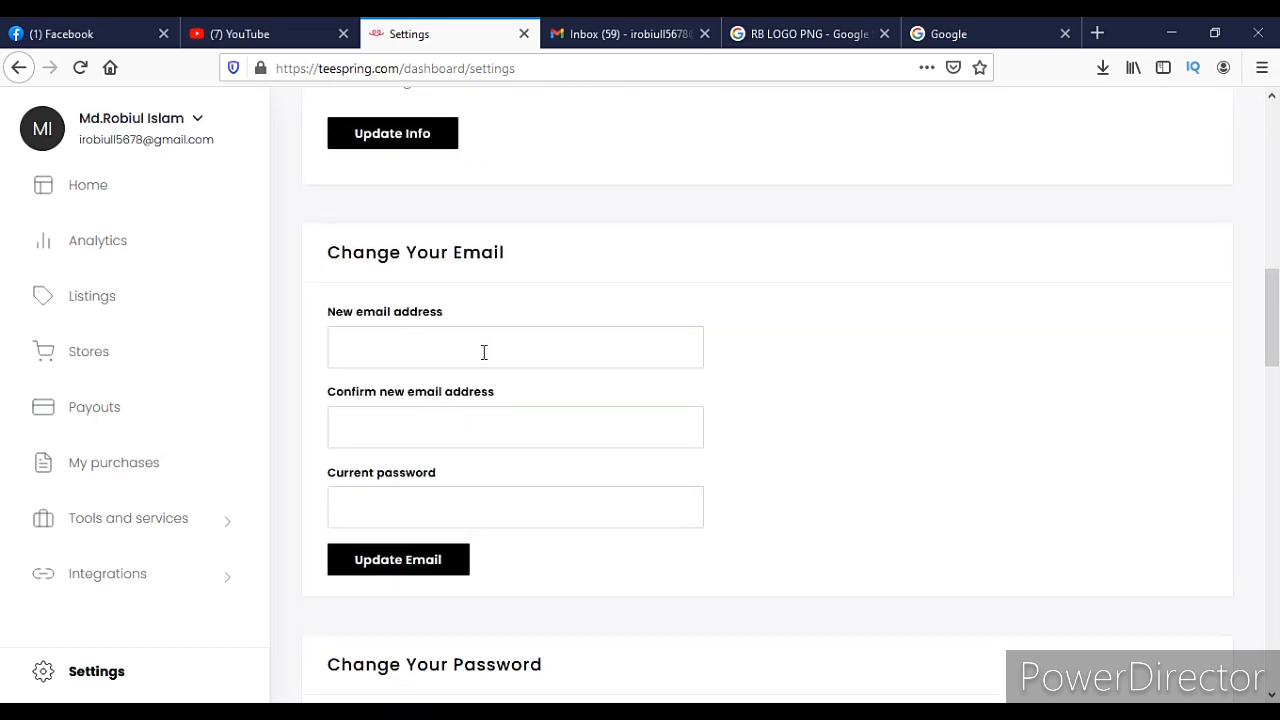
scroll(484, 352, "down", 10)
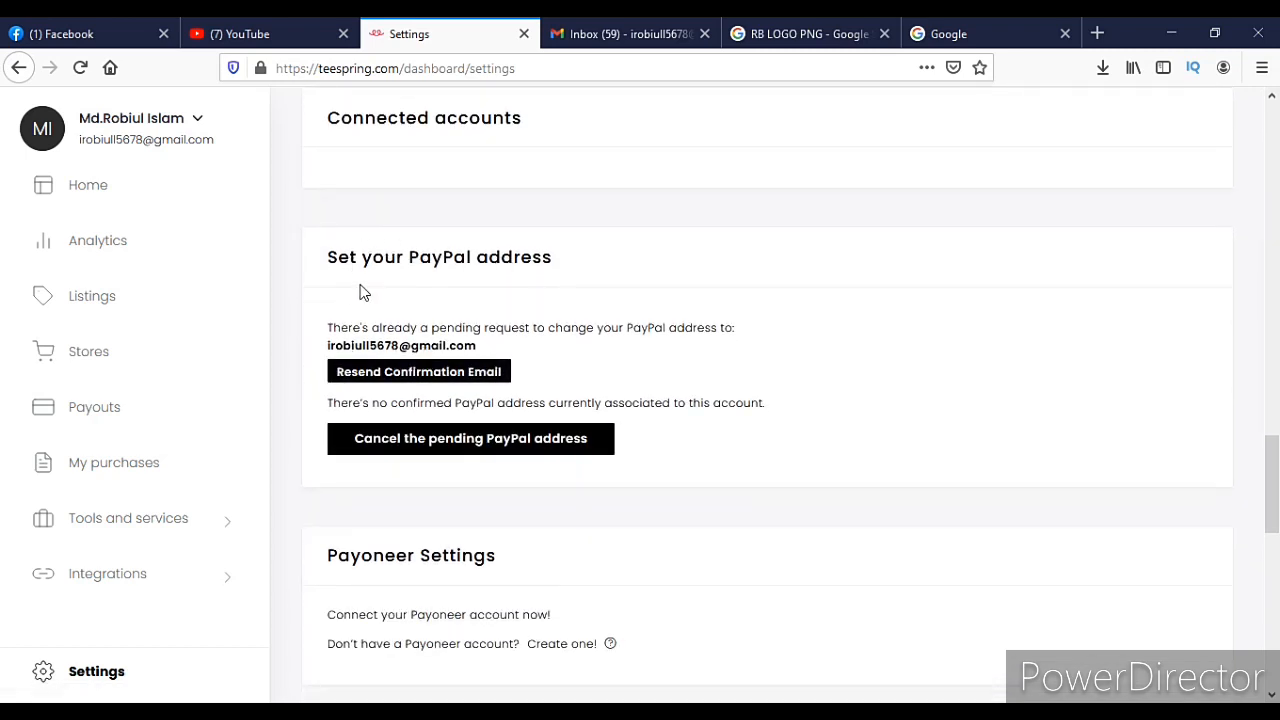
scroll(407, 398, "down", 2)
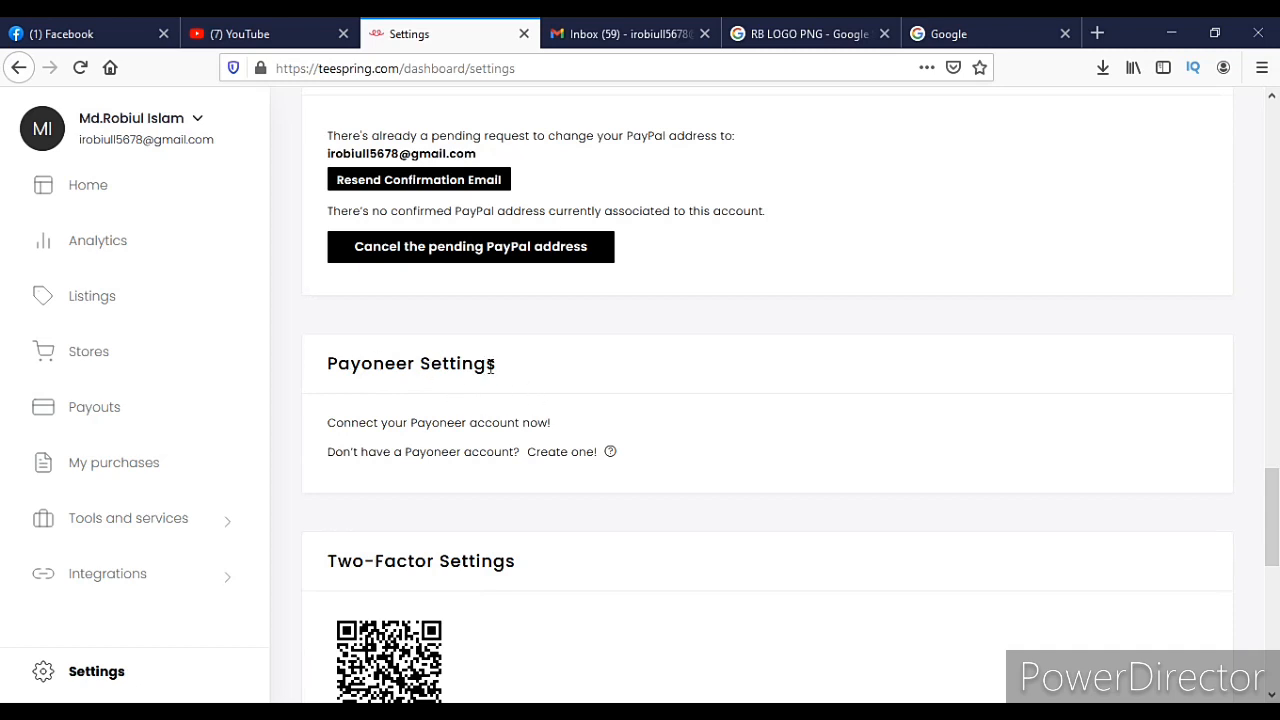
scroll(470, 370, "up", 3)
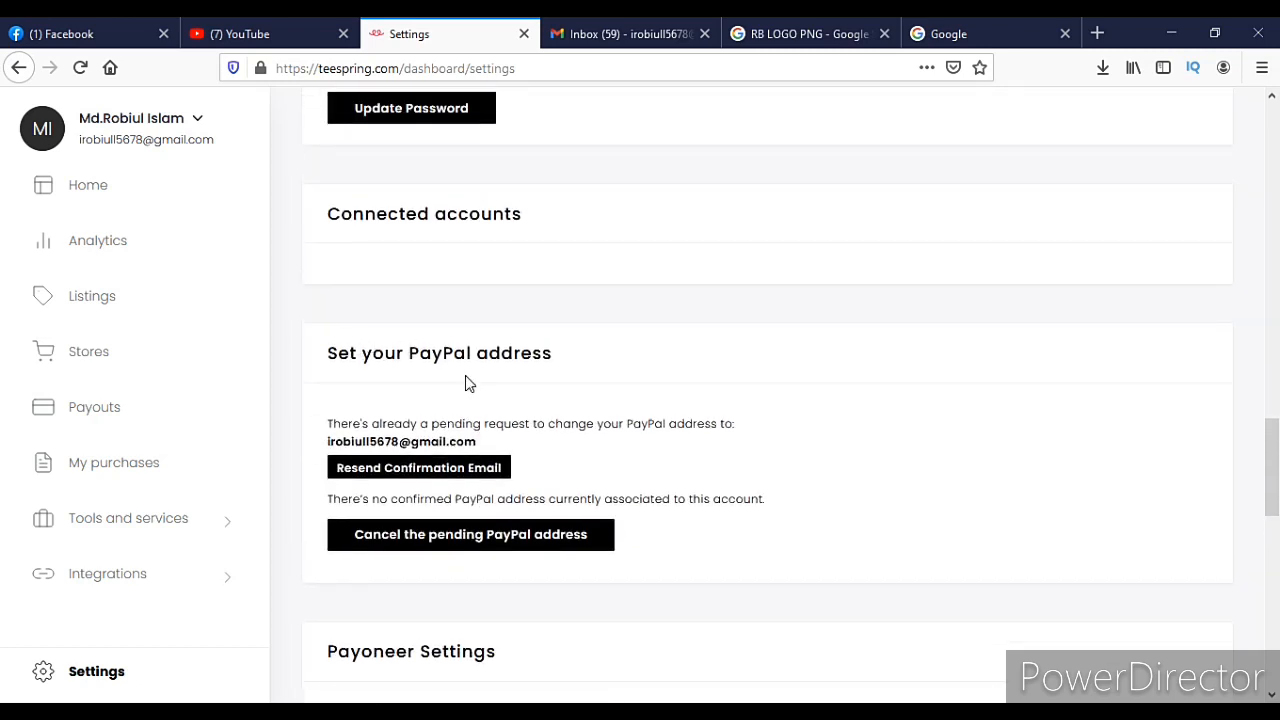
scroll(460, 400, "down", 1)
scroll(474, 385, "down", 2)
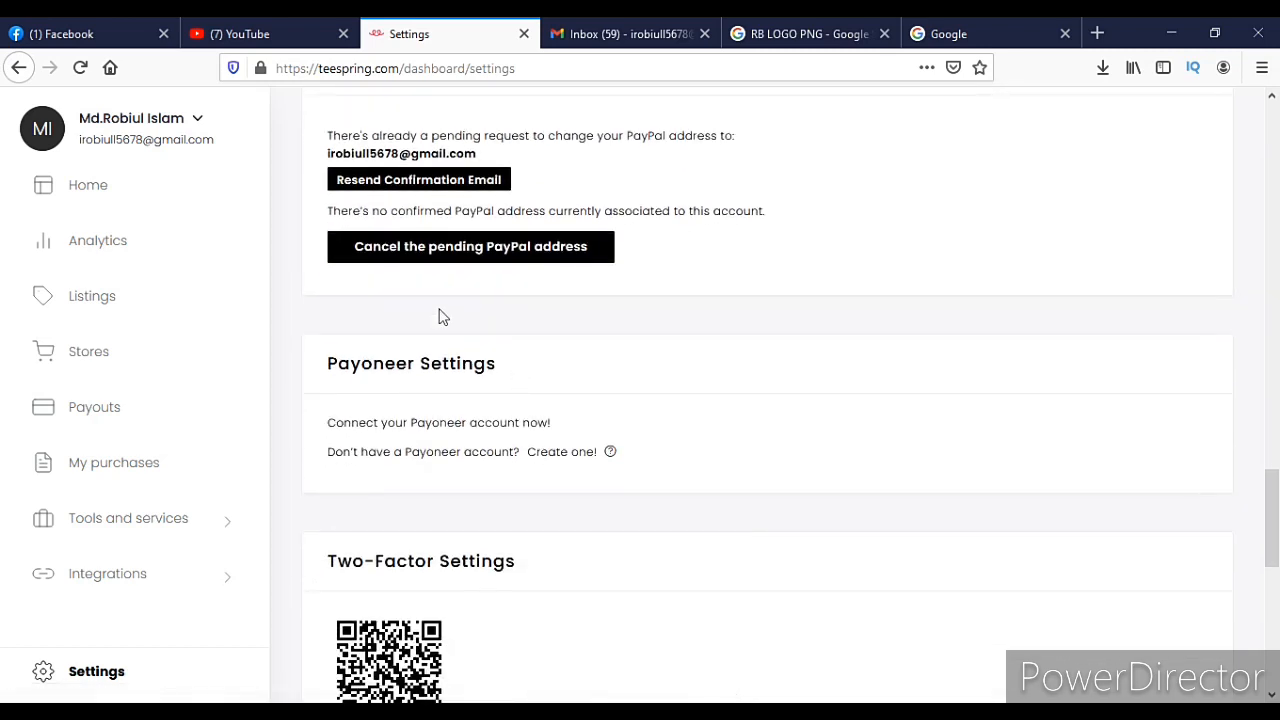
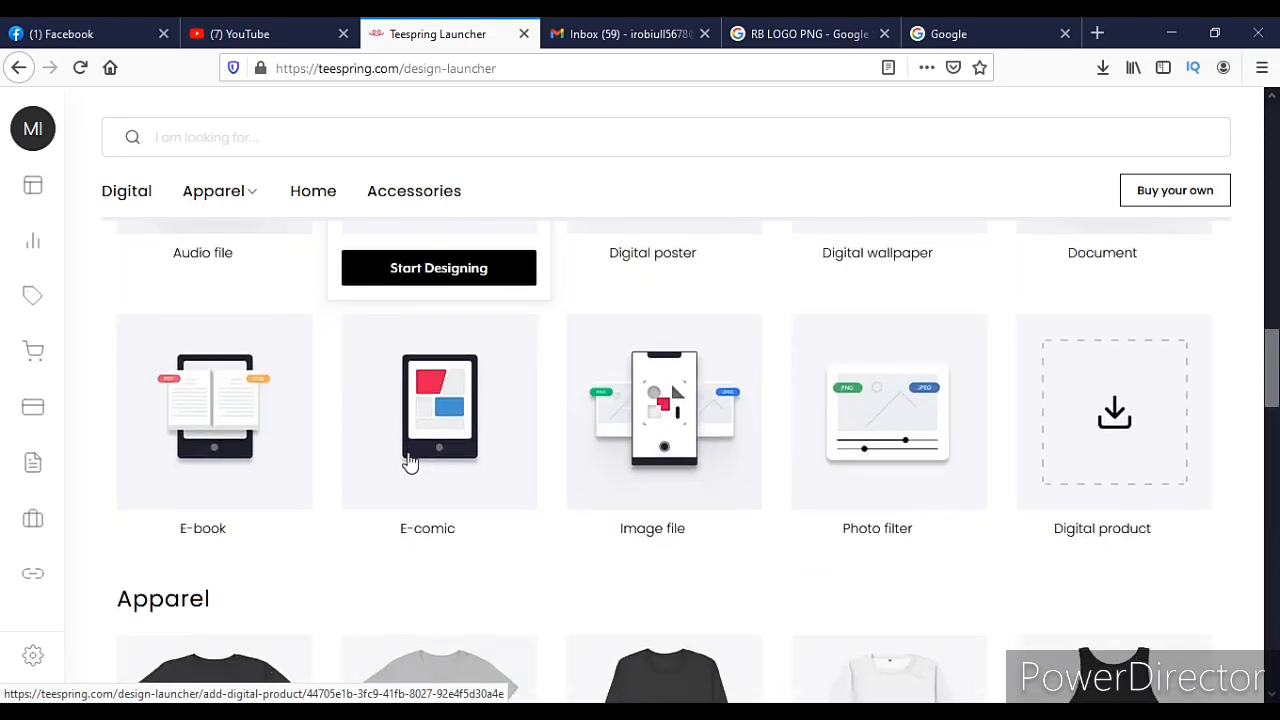
- Examine the product catalogue from the digital products through the Apparel categories
scroll(410, 460, "down", 2)
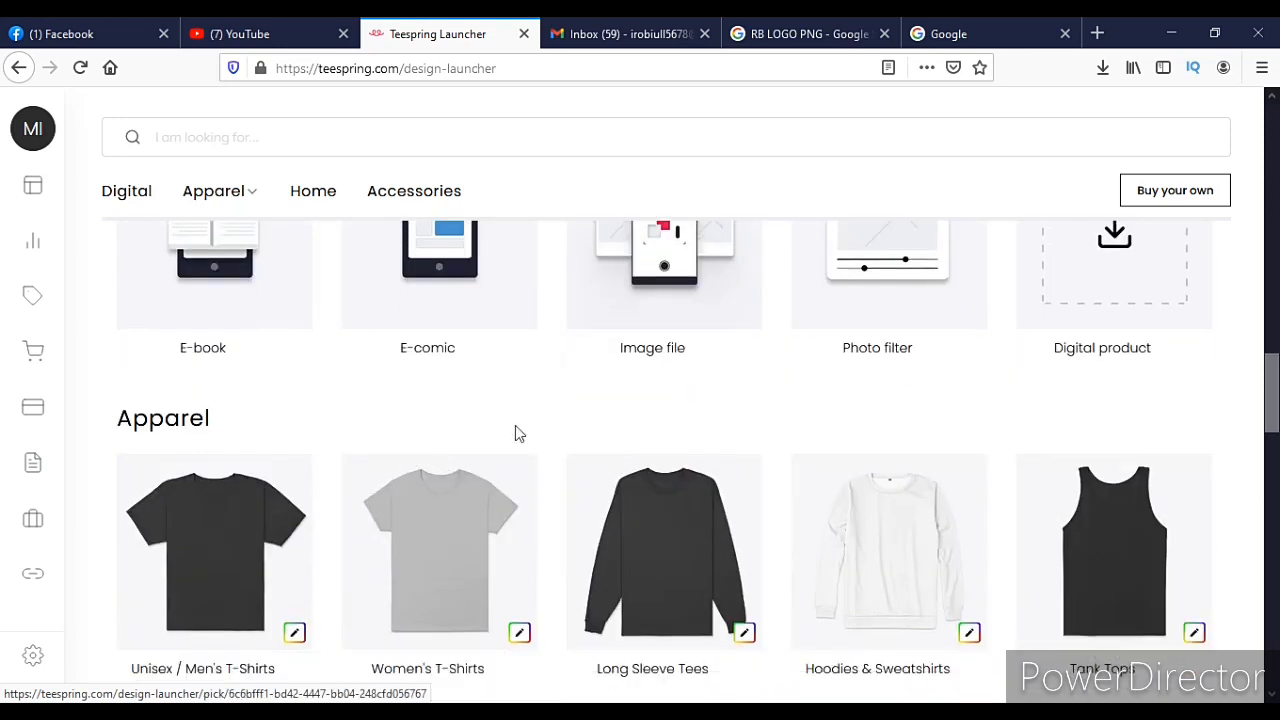
scroll(386, 463, "down", 2)
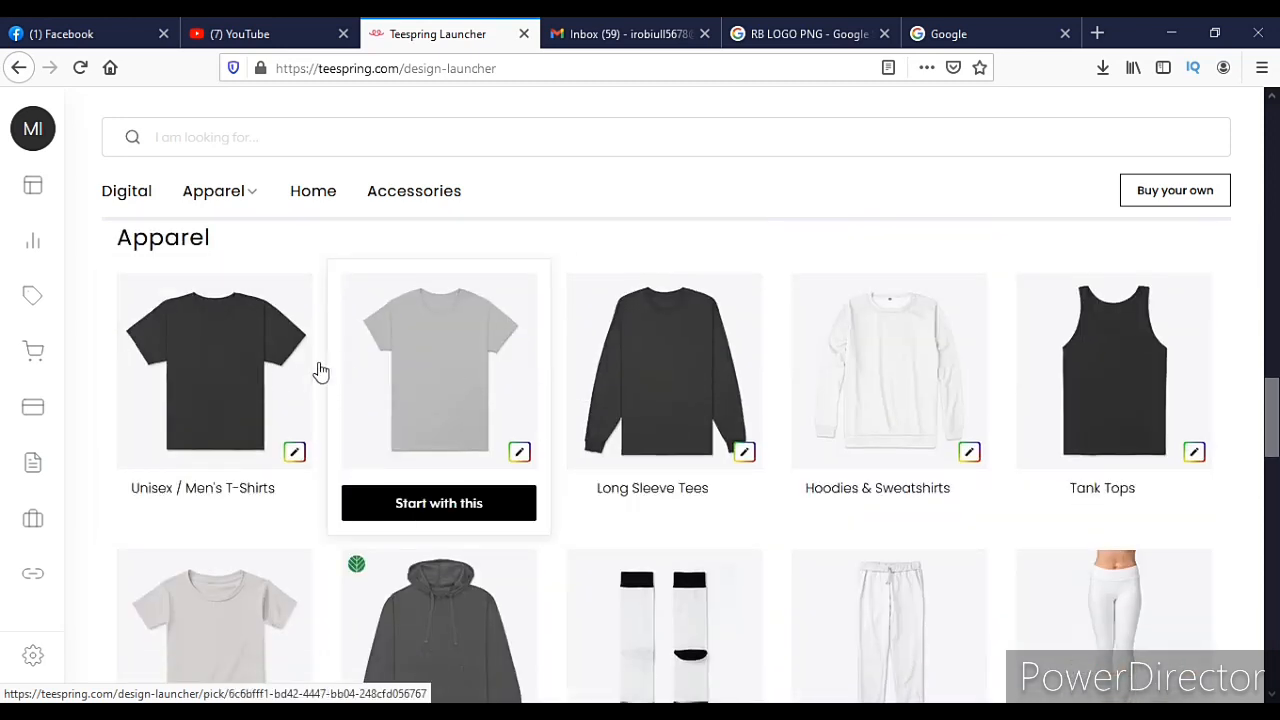
scroll(240, 340, "down", 1)
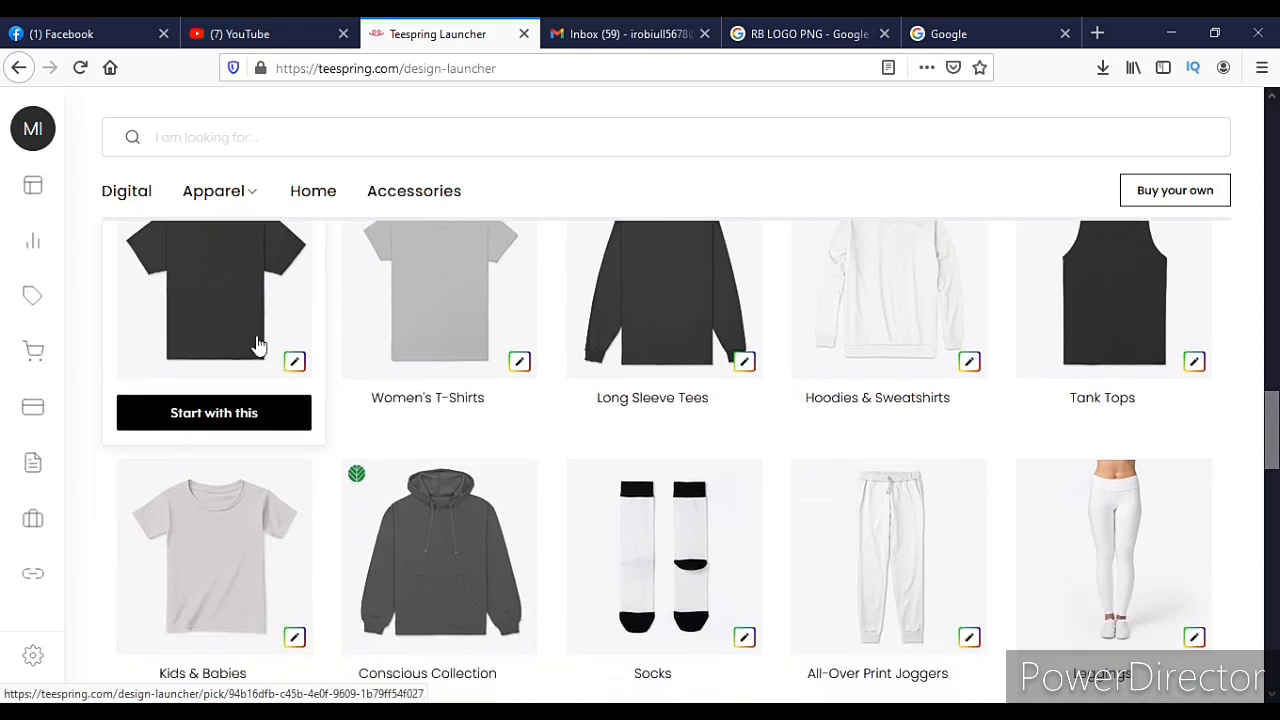
scroll(257, 343, "up", 1)
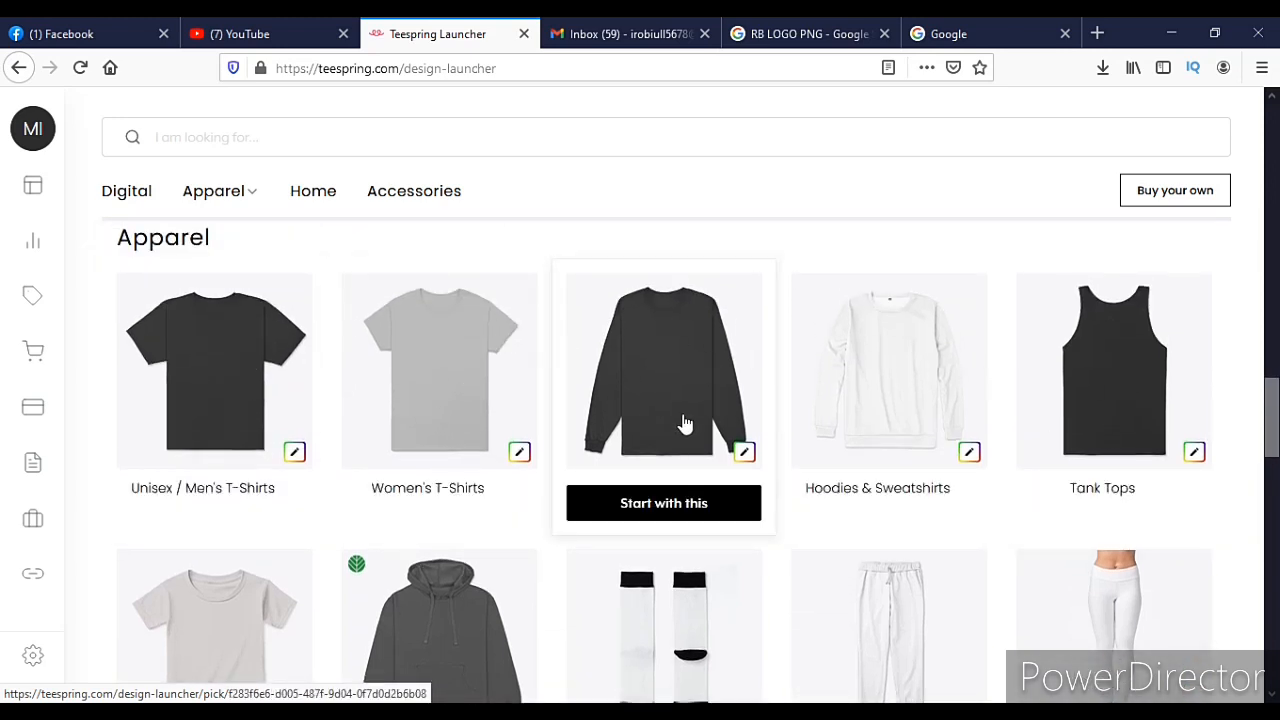
scroll(657, 420, "down", 2)
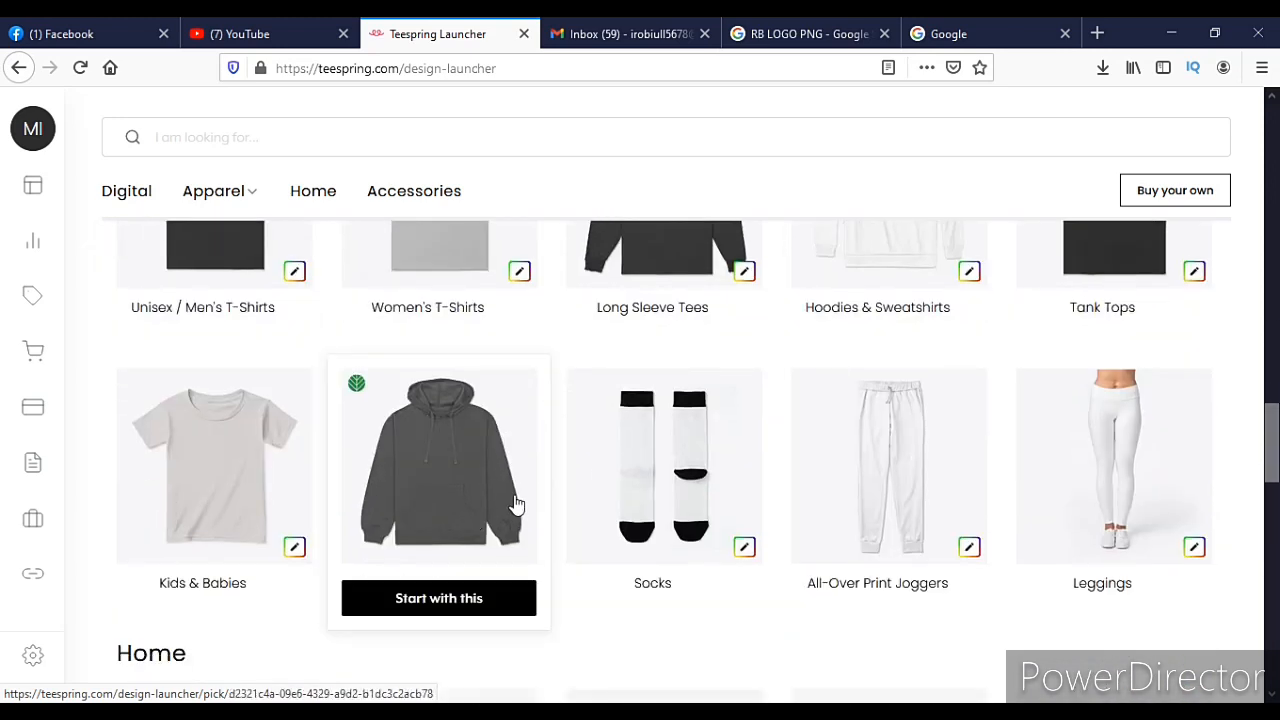
scroll(510, 500, "down", 1)
scroll(470, 360, "up", 3)
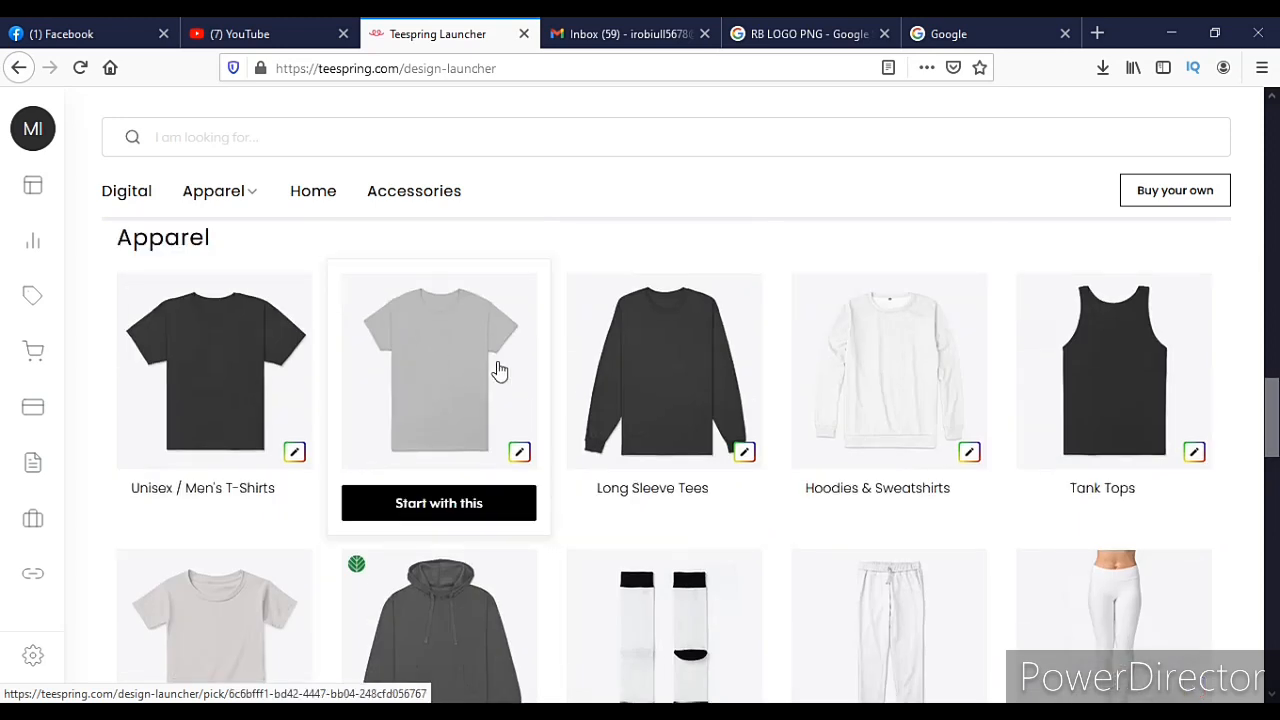
scroll(600, 390, "down", 2)
scroll(571, 422, "down", 1)
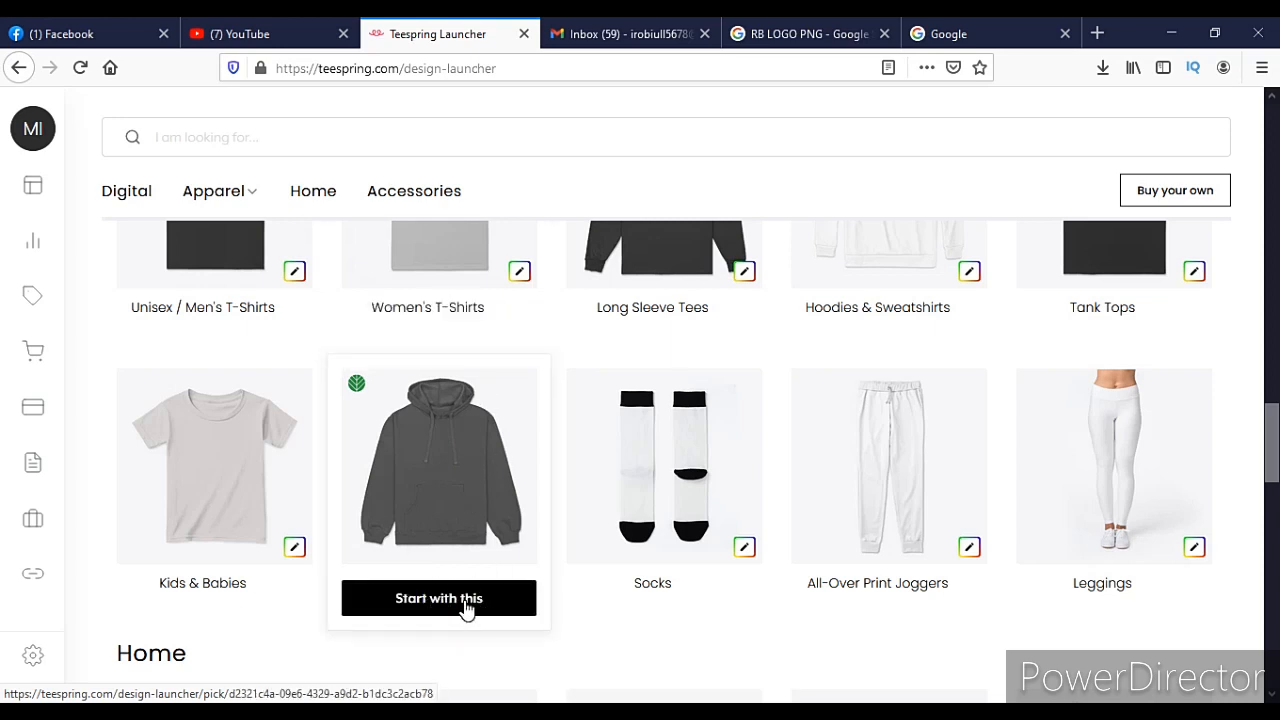
- Choose the Conscious Collection in the Apparel section and start designing the Eco Unisex Hoodie
left_click(464, 604)
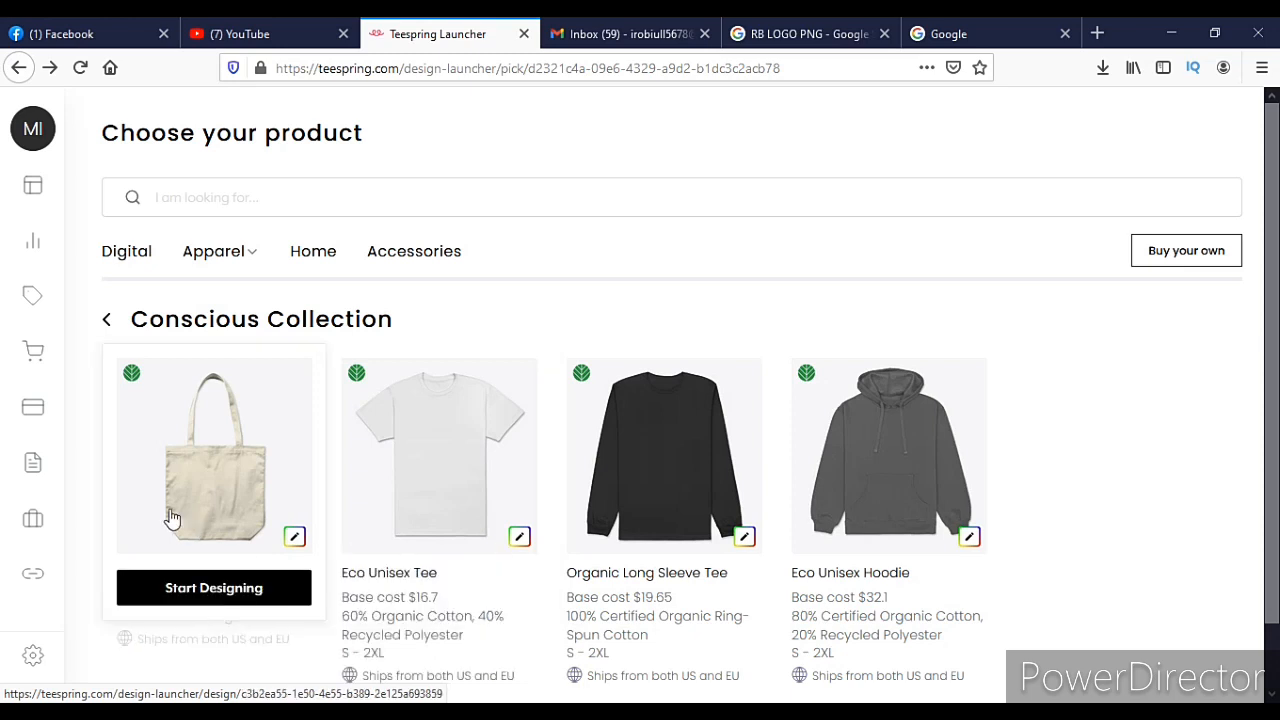
scroll(288, 471, "down", 1)
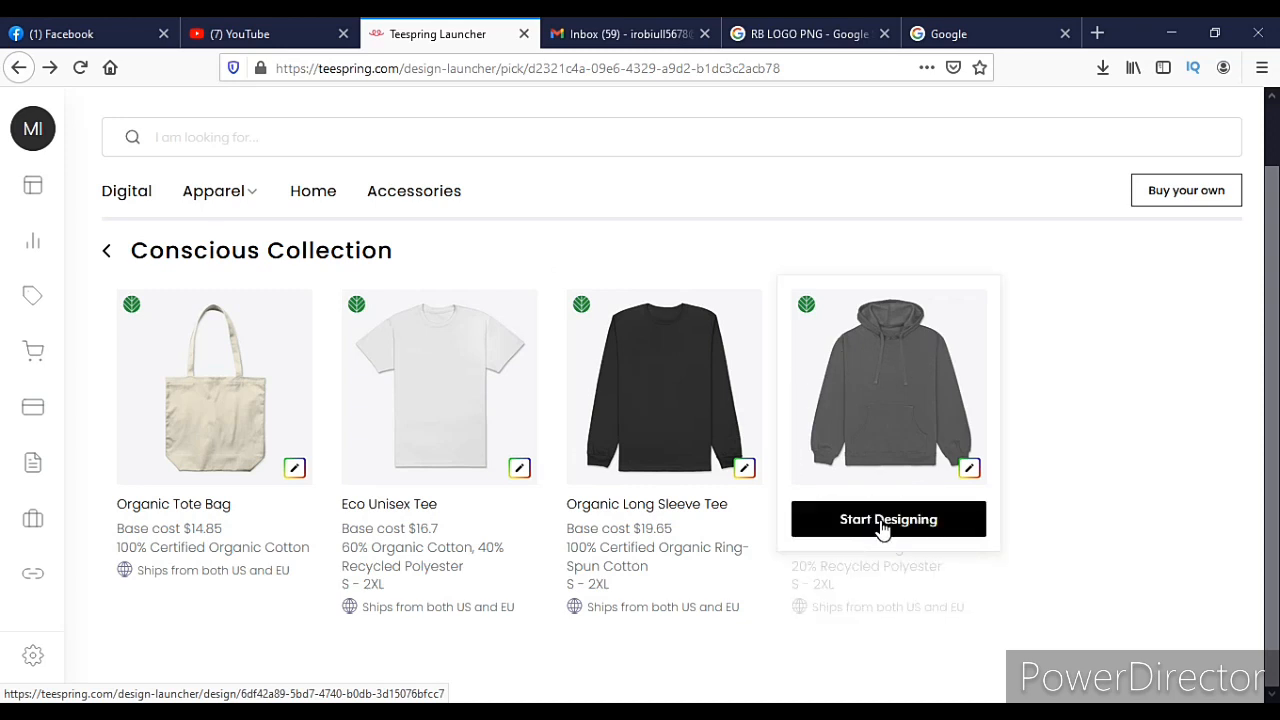
left_click(882, 521)
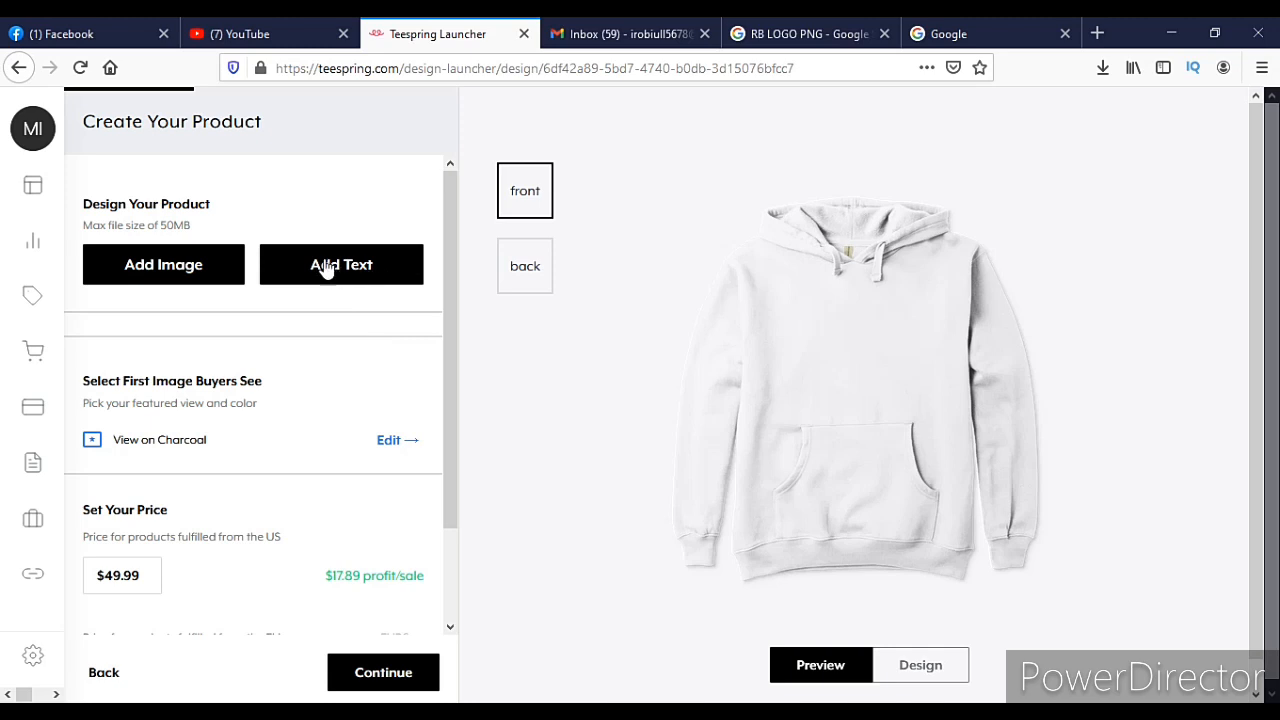
- Add a text element to the front of the hoodie and delete part of its placeholder wording
left_click(362, 270)
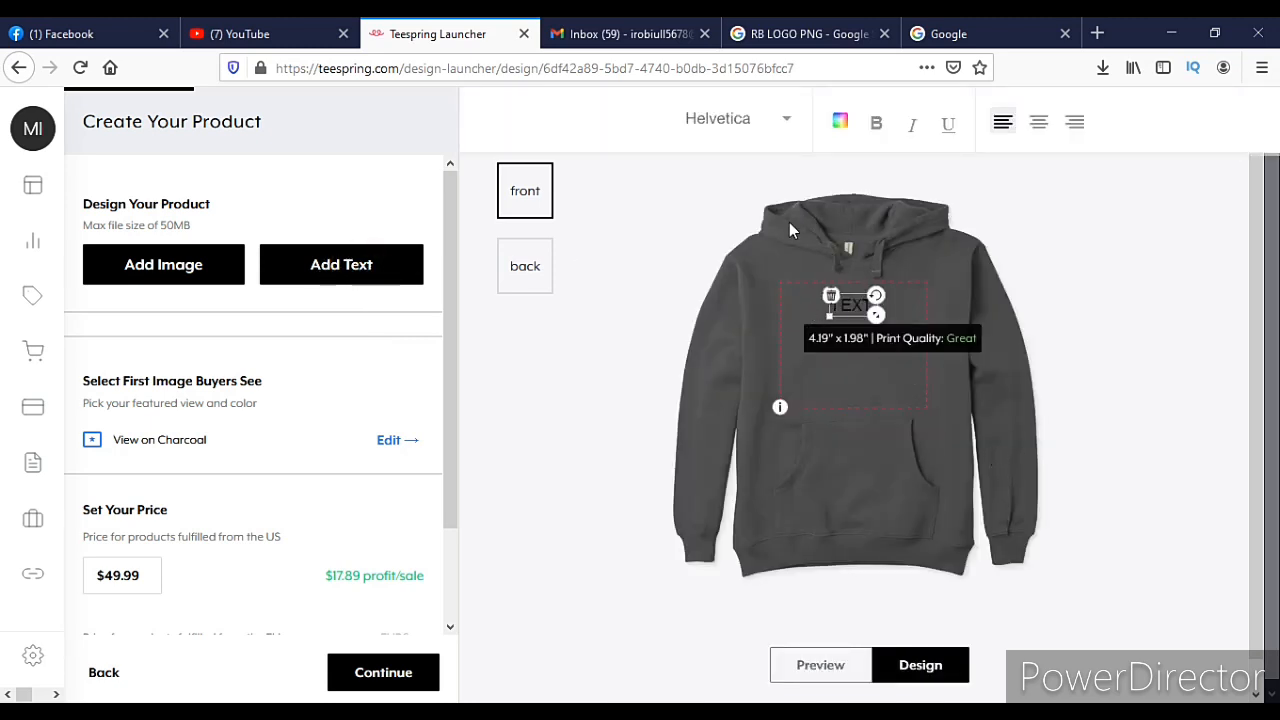
left_click(855, 308)
left_click(856, 308)
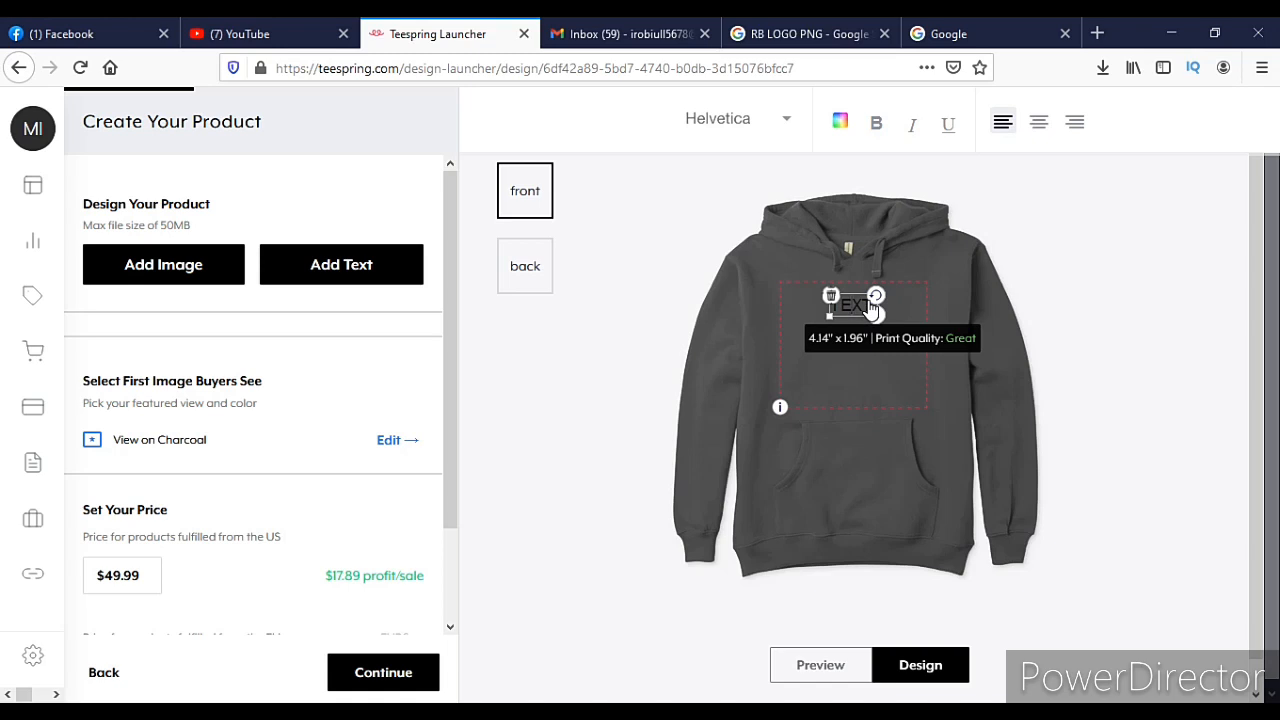
left_click(869, 300)
left_click(861, 304)
left_click(846, 307)
left_click(868, 306)
key("BackSpace")
key("BackSpace")
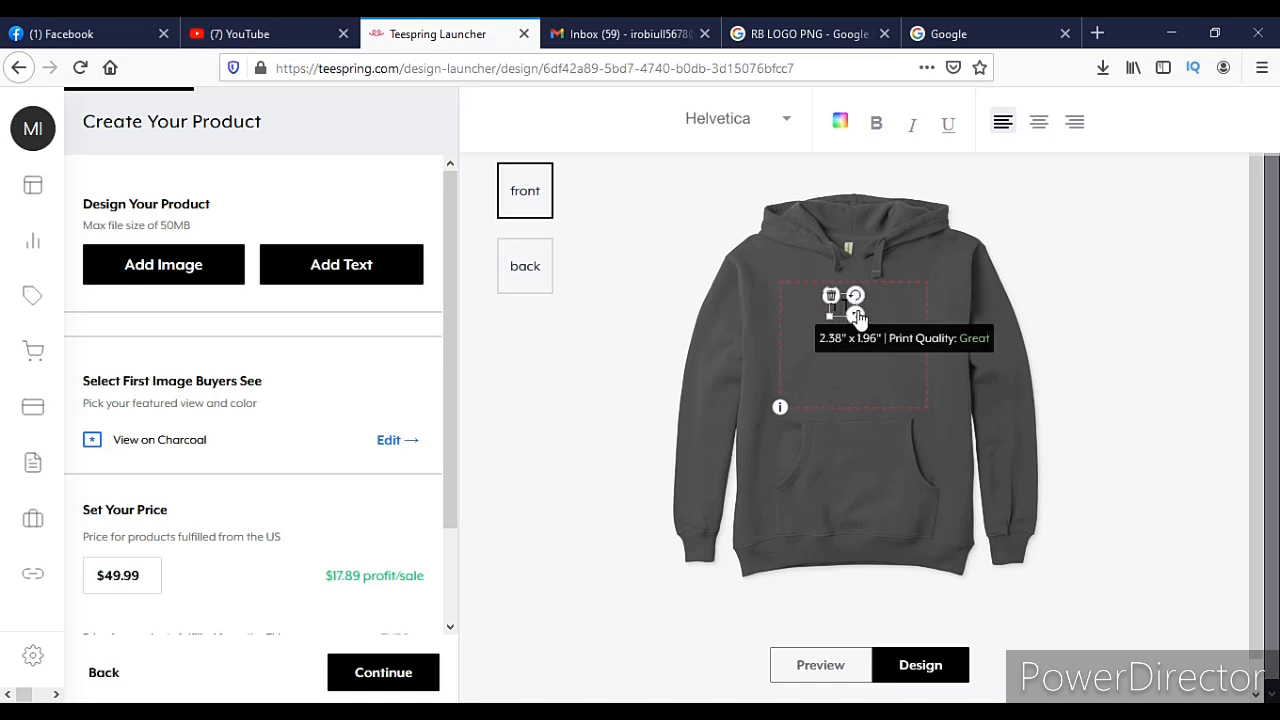
- Enlarge the text element to about 8.28 by 6.77 inches and replace its remaining wording with "FREENCER"
left_click_drag(857, 316, 926, 371)
left_click(897, 330)
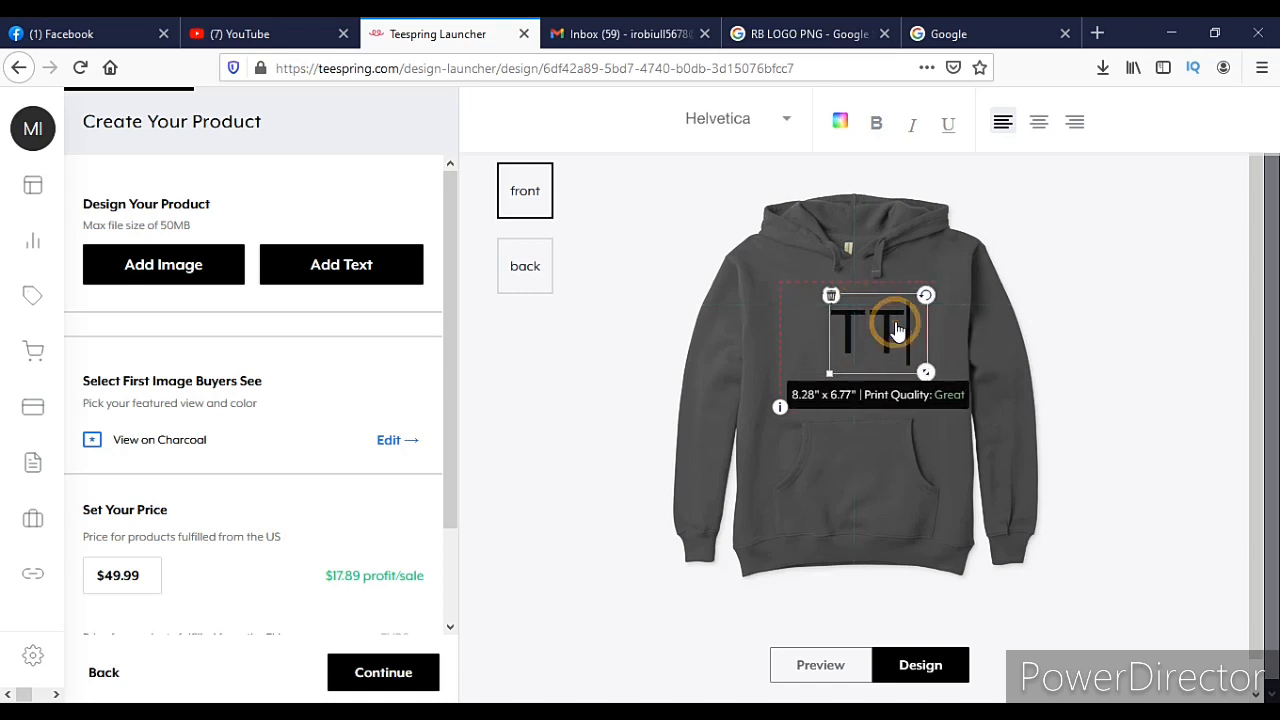
key("BackSpace")
key("BackSpace")
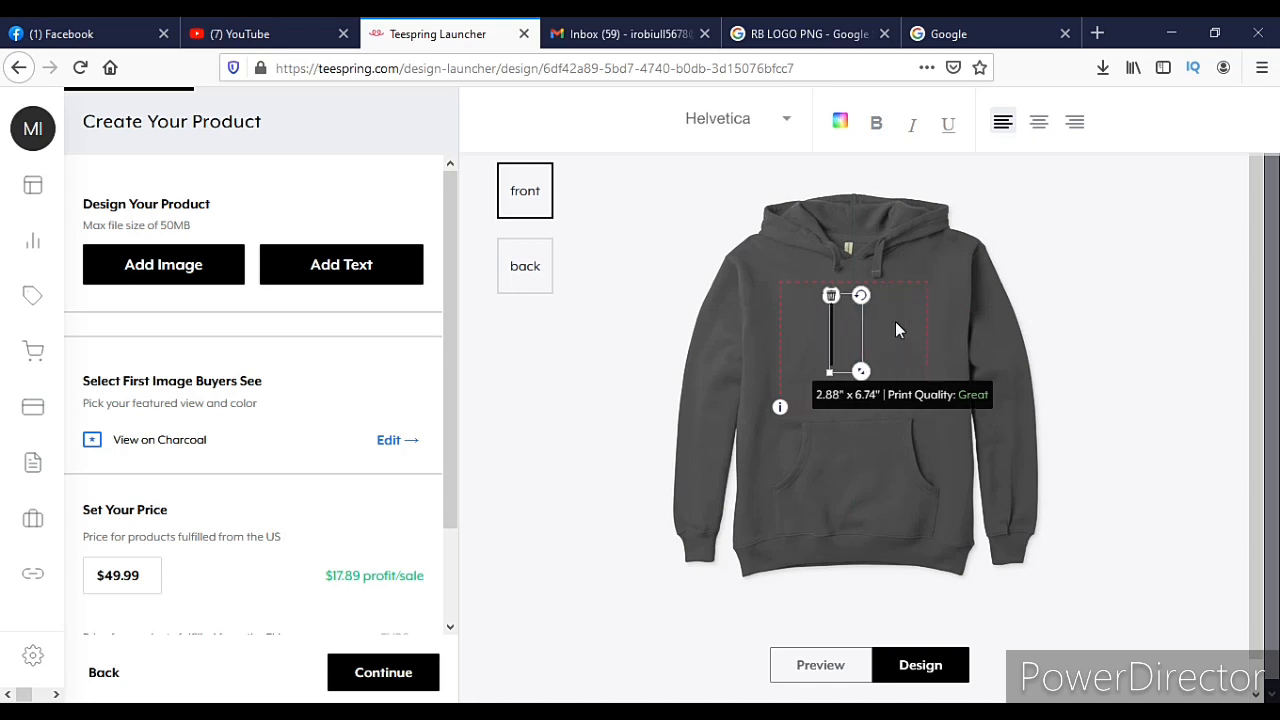
type("FRE")
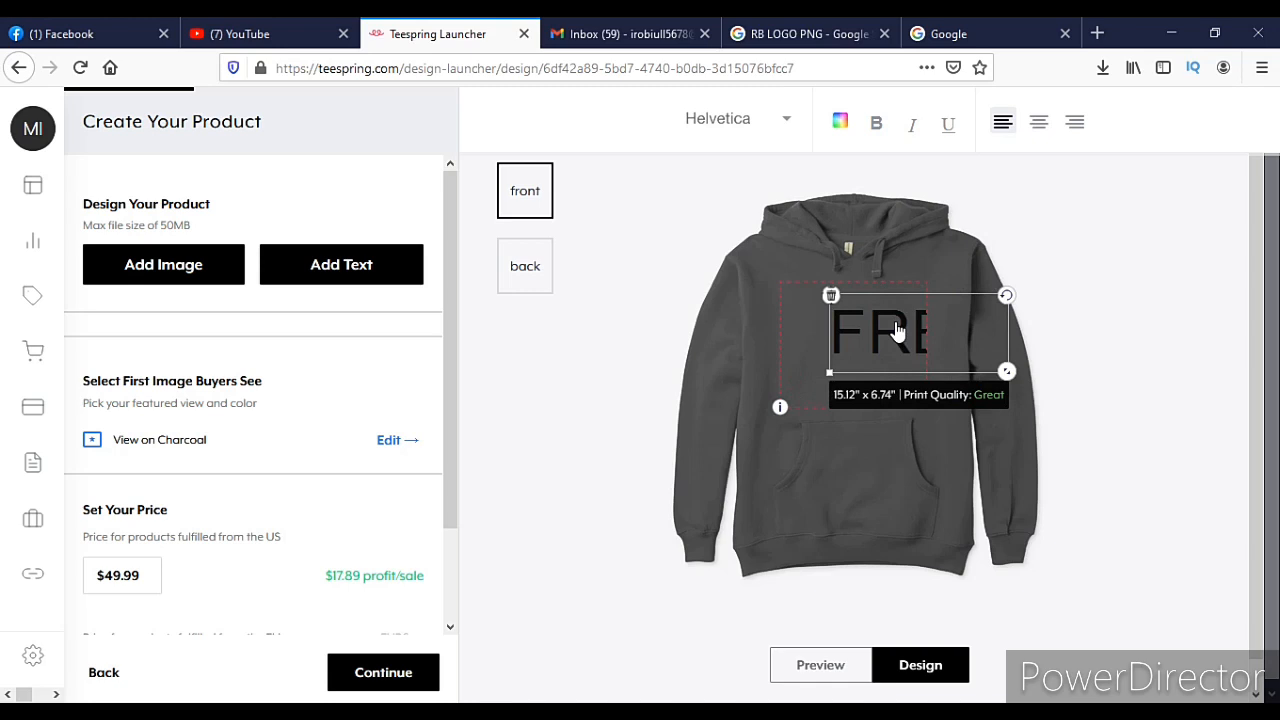
type("E")
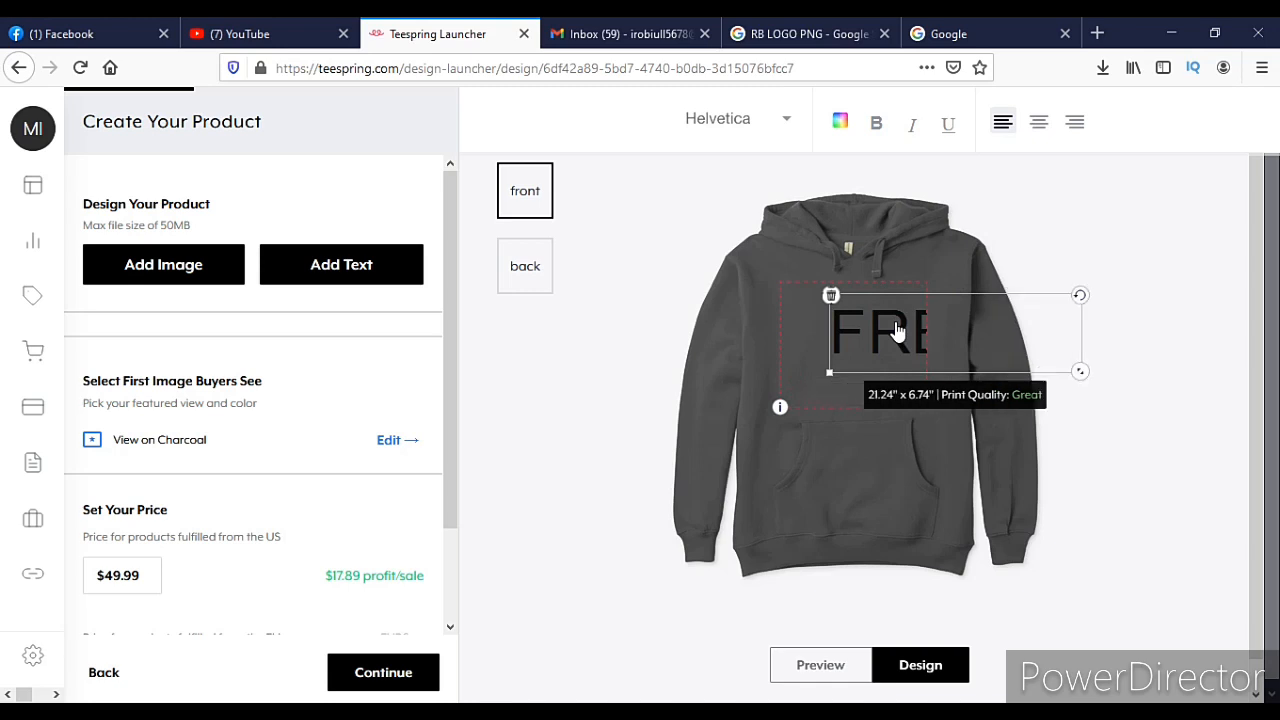
type("NCER")
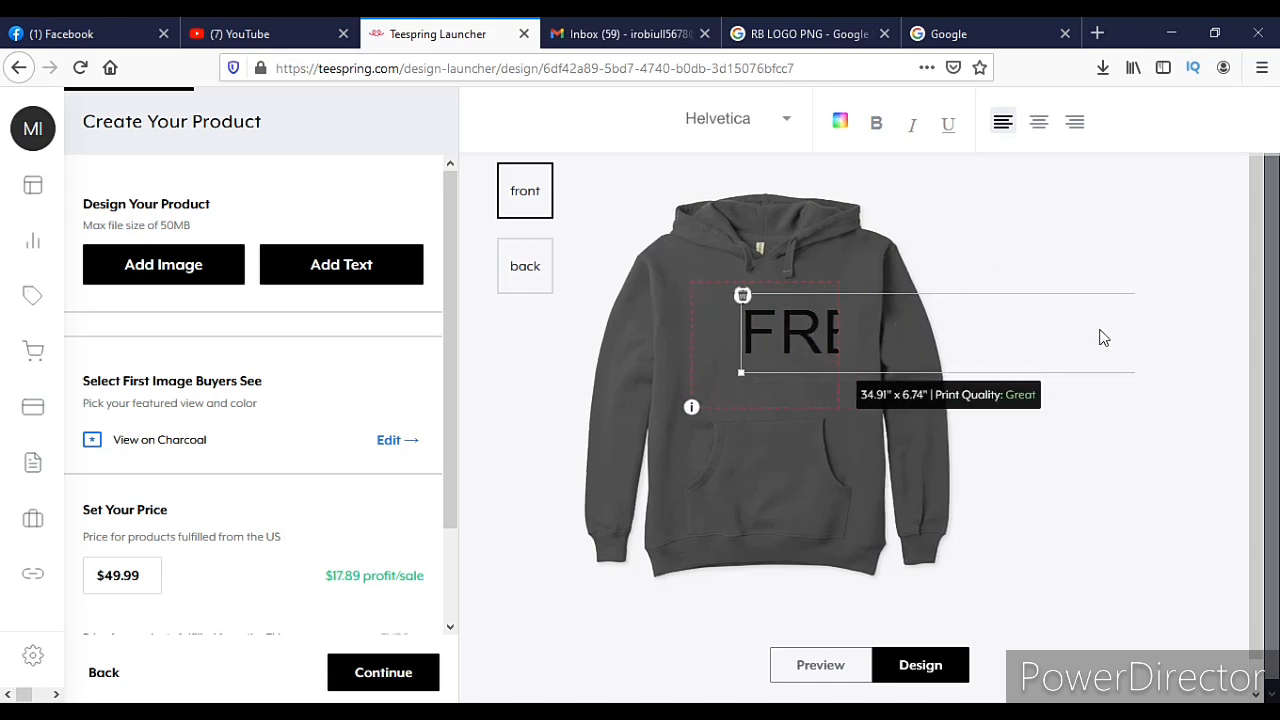
- Shift the oversized FREENCER text sideways across the hoodie front until its resize handle is within reach
left_click(1098, 336)
left_click(848, 350)
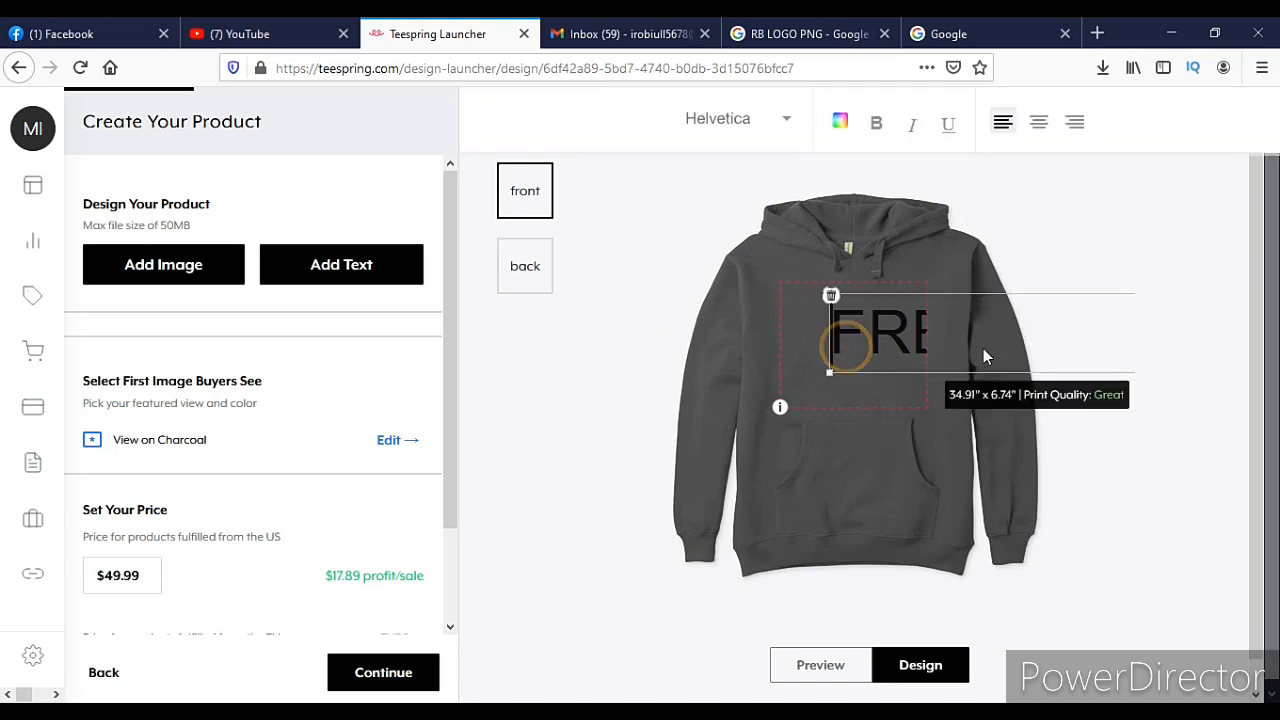
left_click(985, 355)
left_click(840, 335)
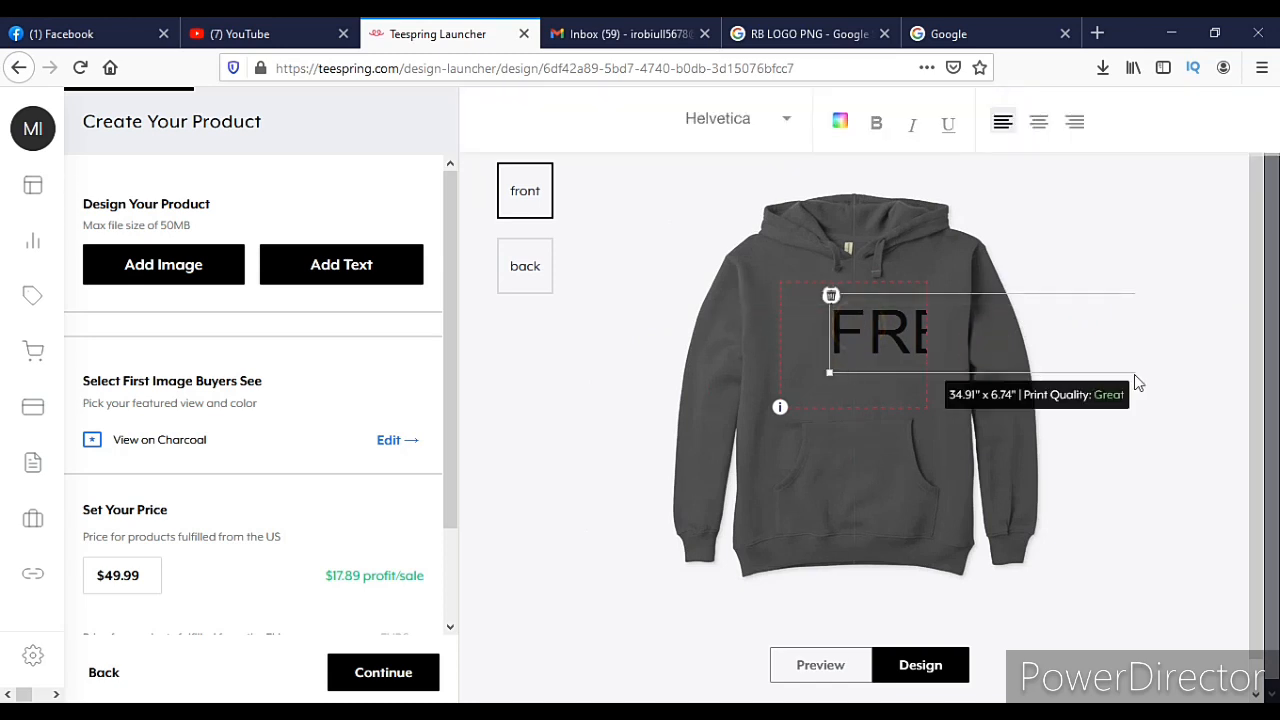
left_click_drag(1141, 370, 1030, 352)
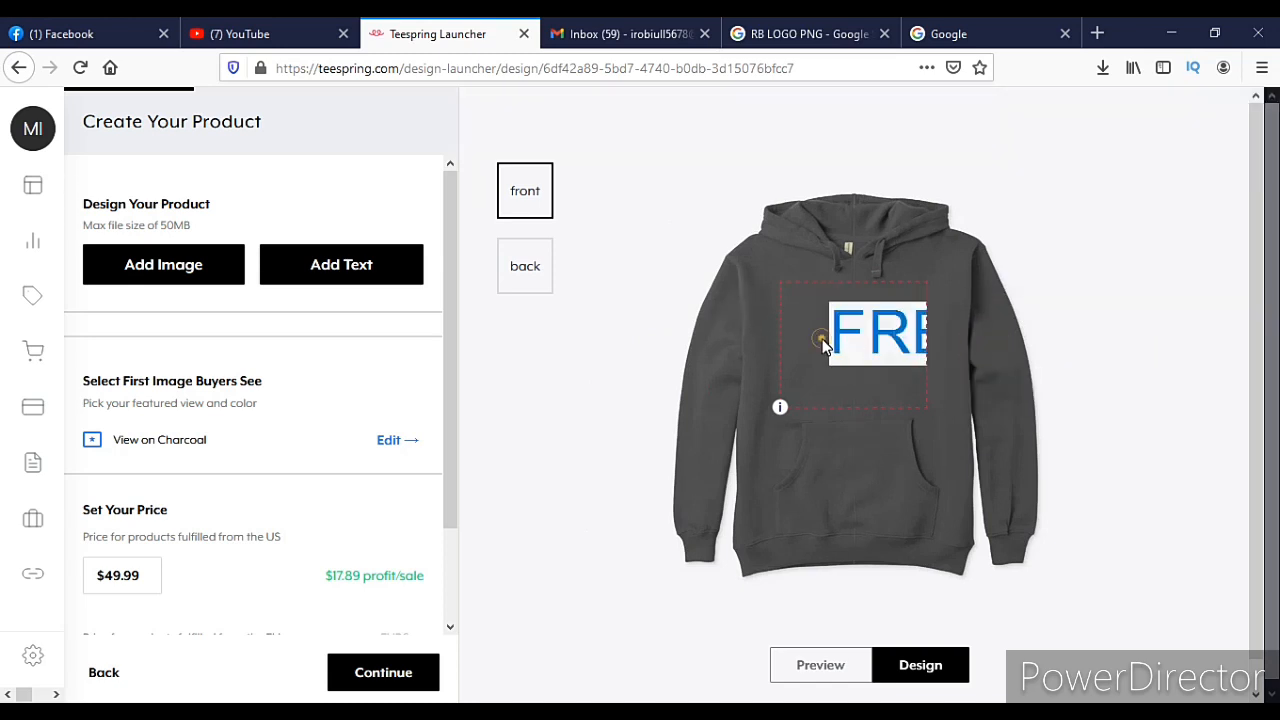
left_click(822, 342)
left_click_drag(877, 343, 613, 356)
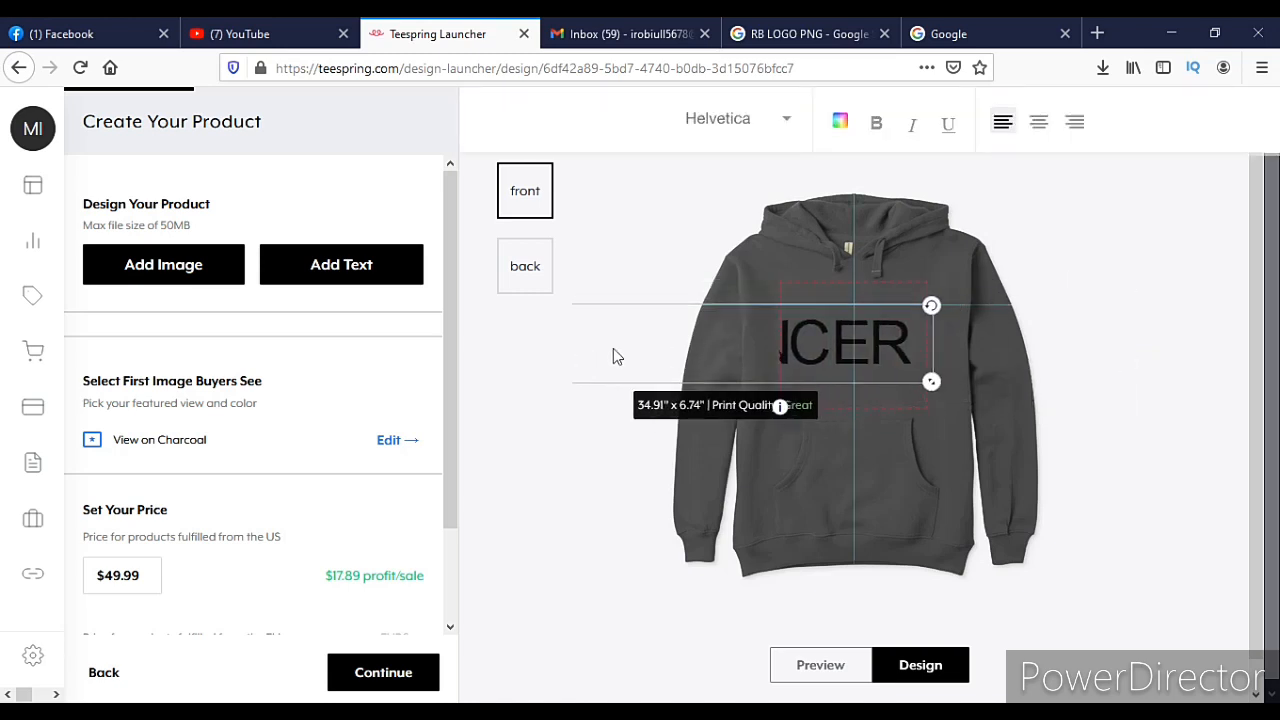
- Shrink the front text to about 11.13 by 2.18 inches and correct its wording to "FREELANCER"
left_click_drag(931, 381, 680, 302)
left_click(636, 320)
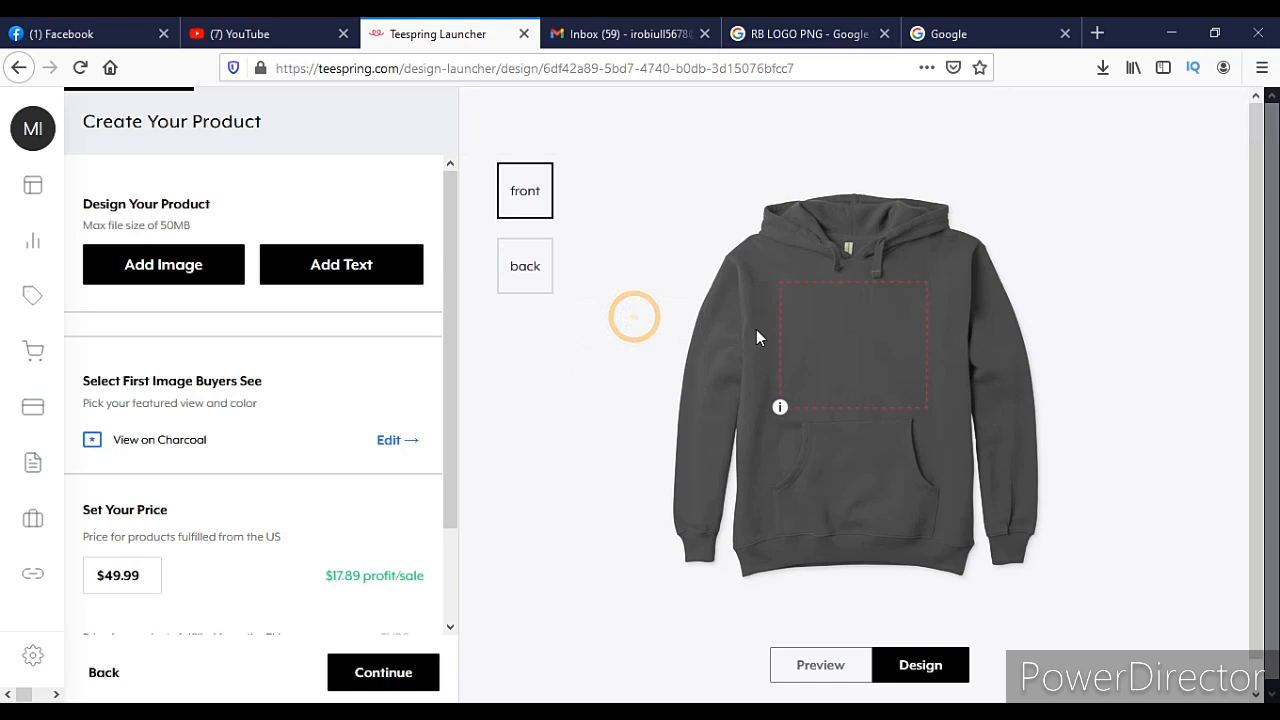
left_click(650, 312)
left_click(645, 315)
left_click(651, 309)
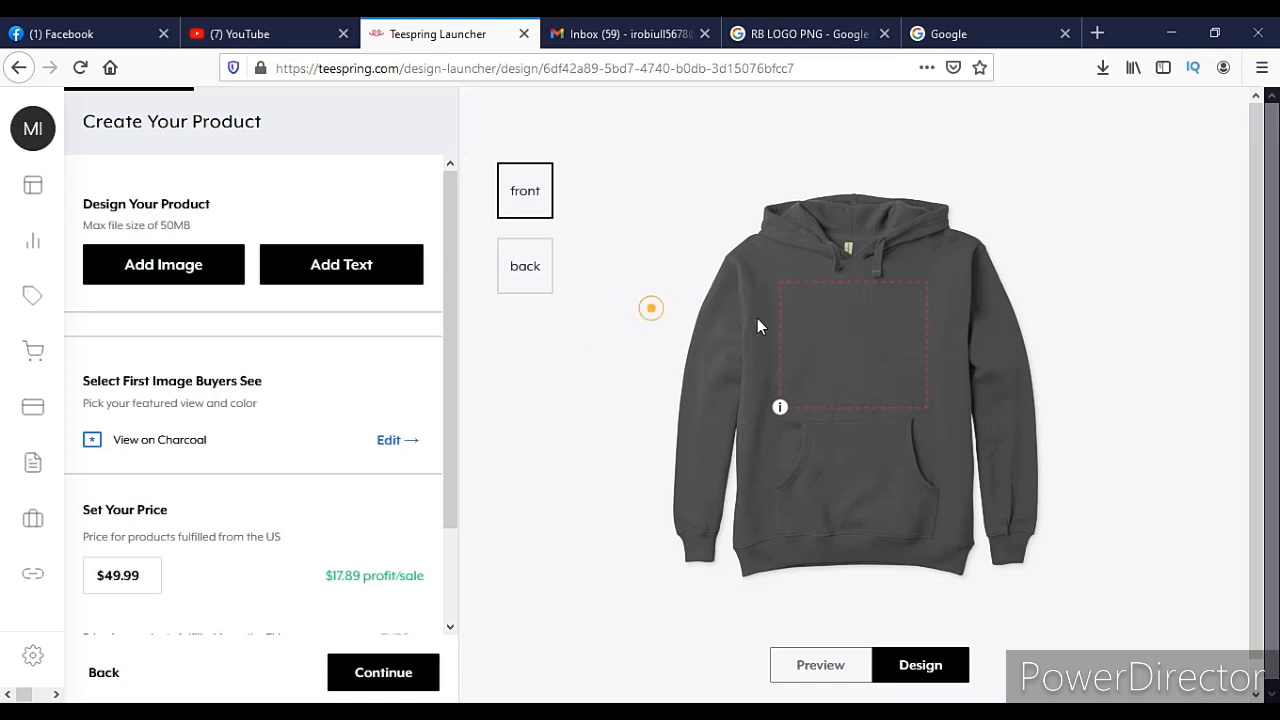
left_click(607, 334)
left_click(669, 308)
left_click(668, 308)
left_click_drag(916, 326, 855, 346)
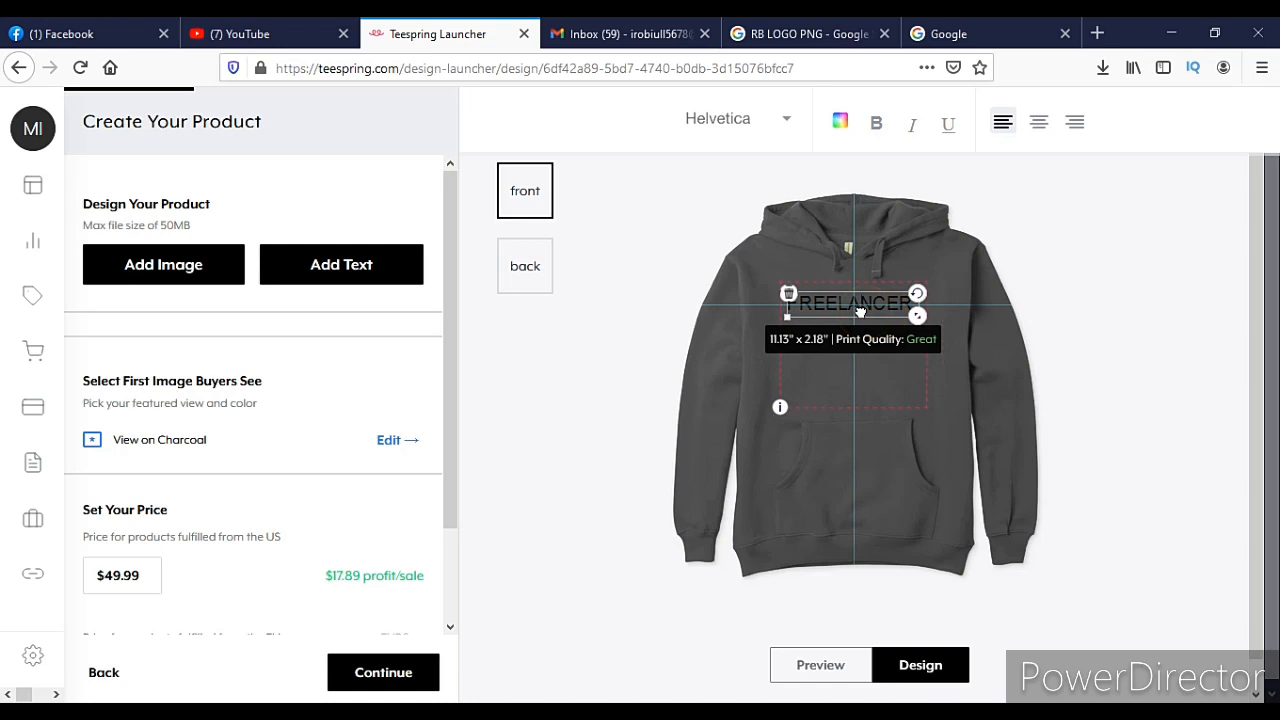
- Move the FREELANCER text down to the middle of the front print area
left_click(857, 305)
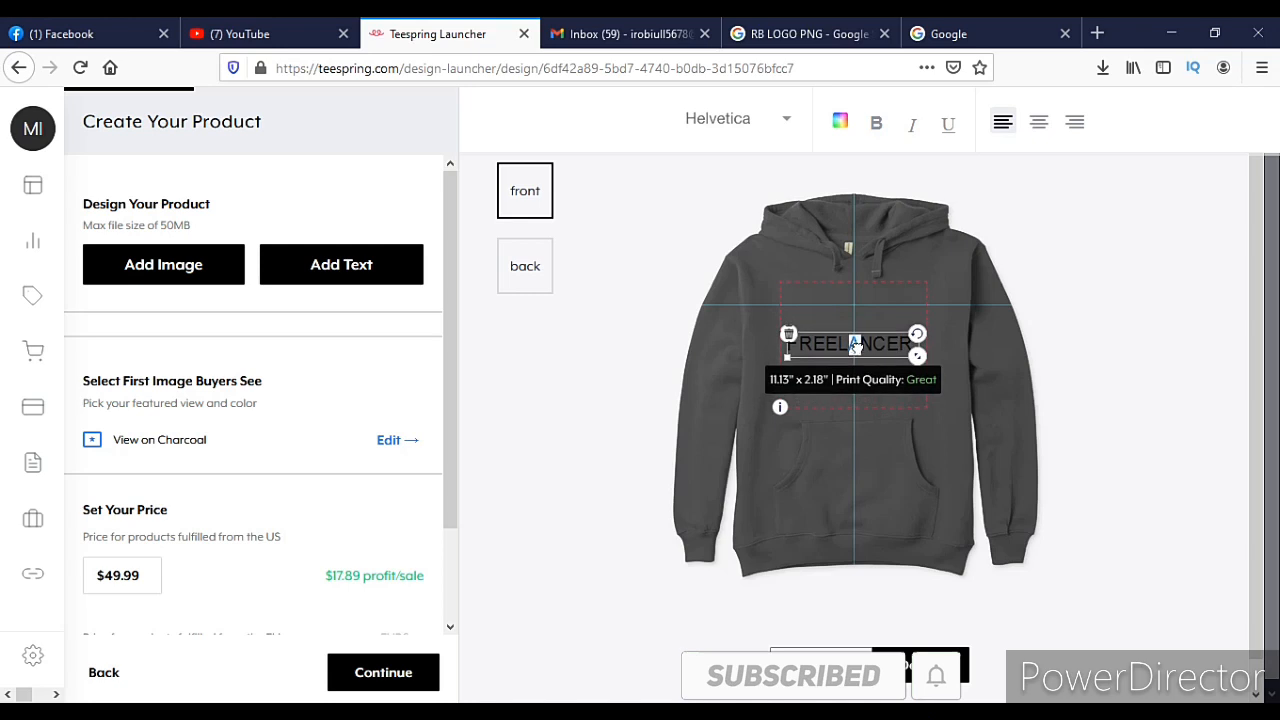
left_click(853, 388)
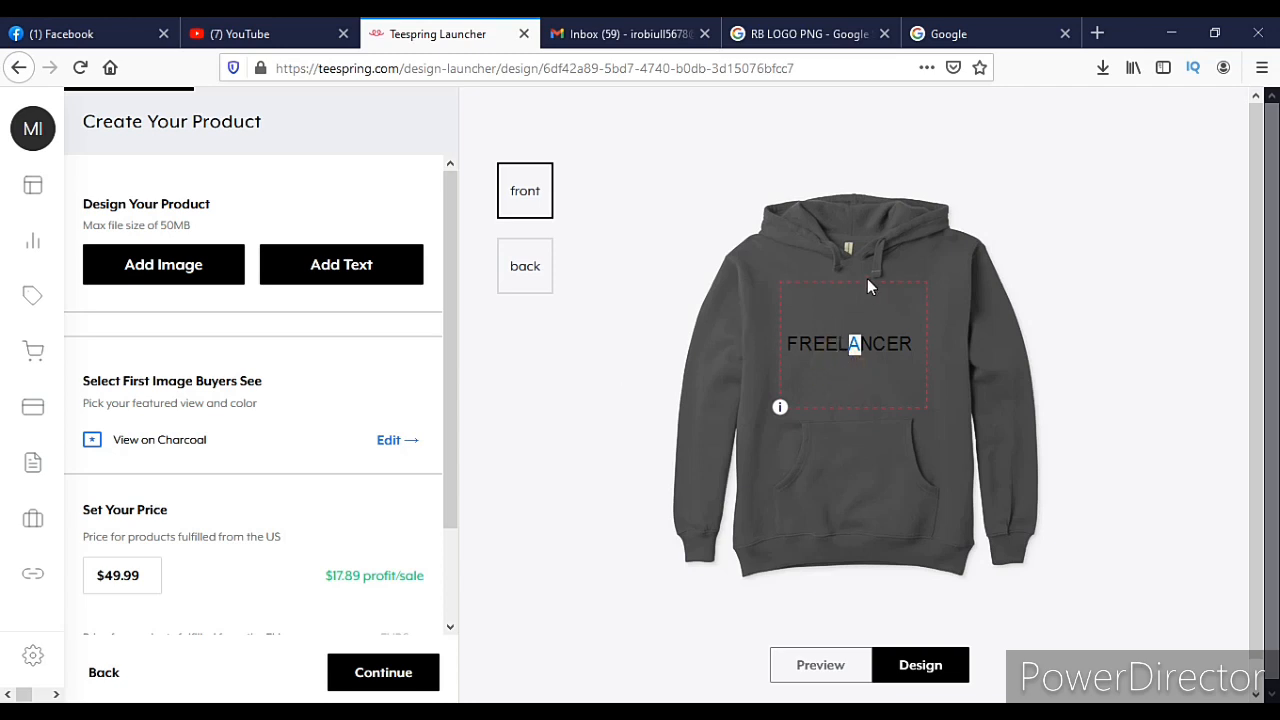
left_click(838, 354)
left_click(843, 414)
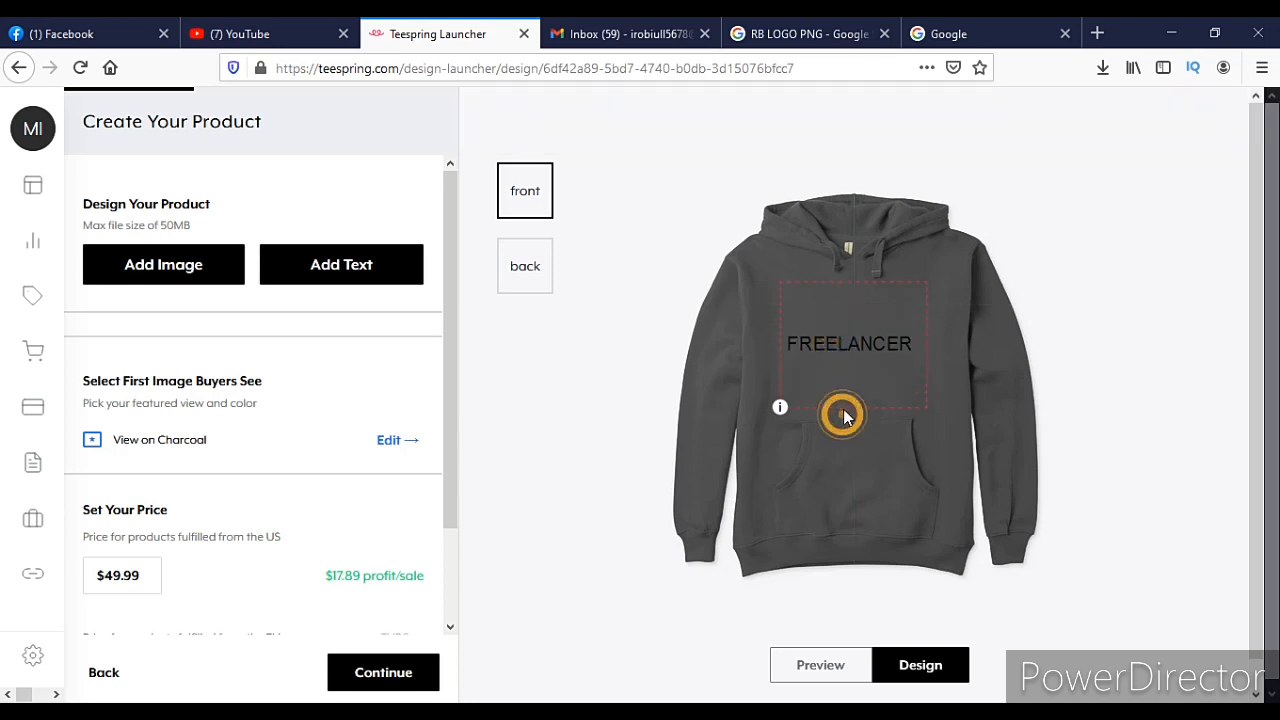
left_click(846, 343)
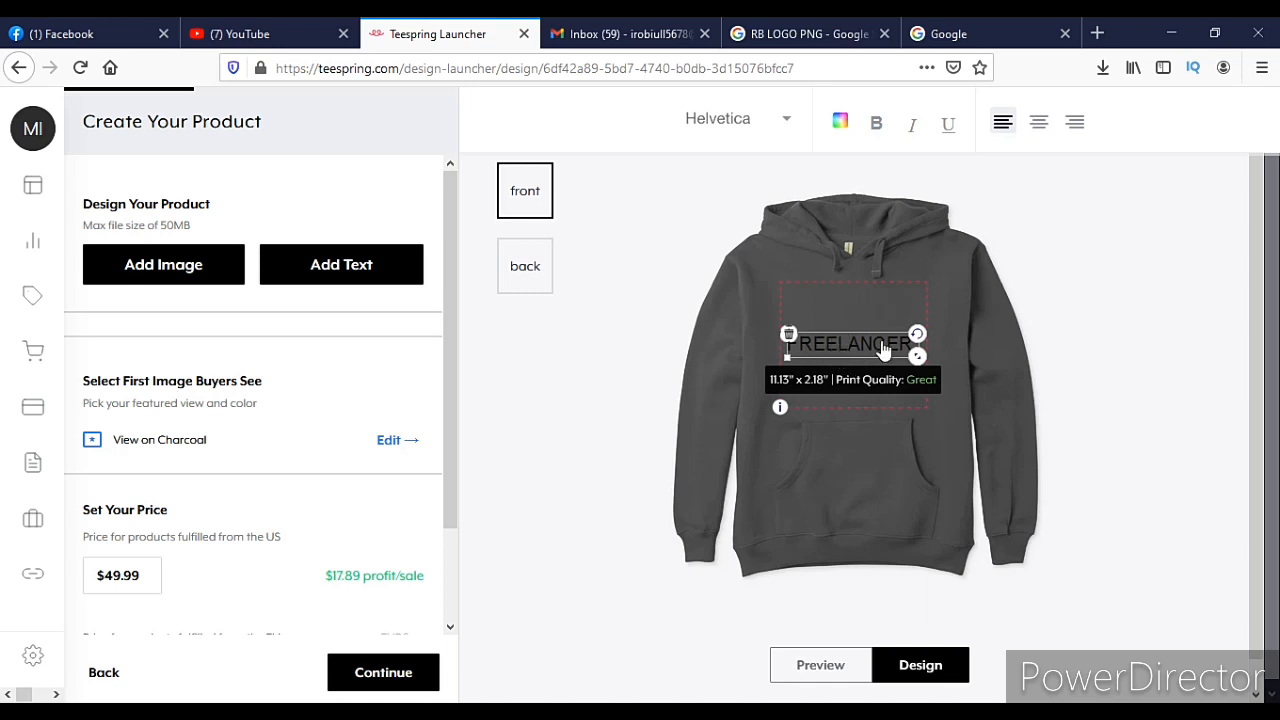
- Change the FREELANCER text colour to light grey C8C8C8
left_click(851, 349)
left_click(842, 123)
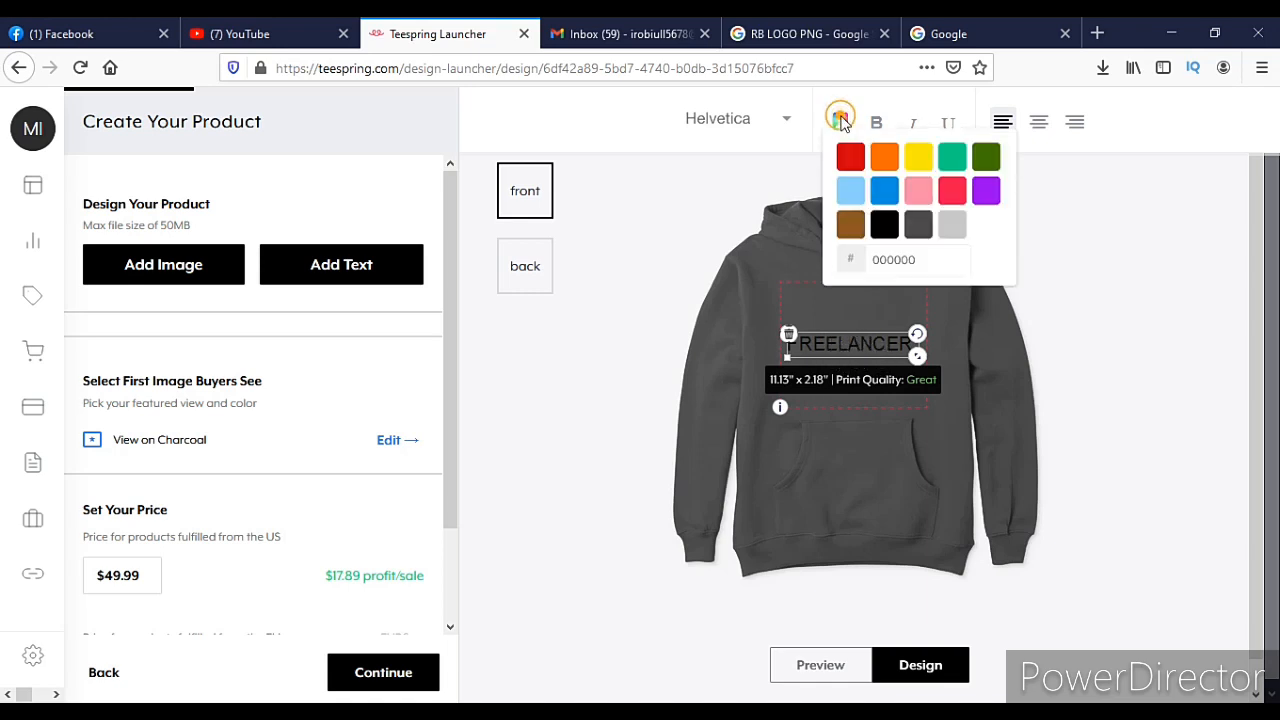
left_click(955, 226)
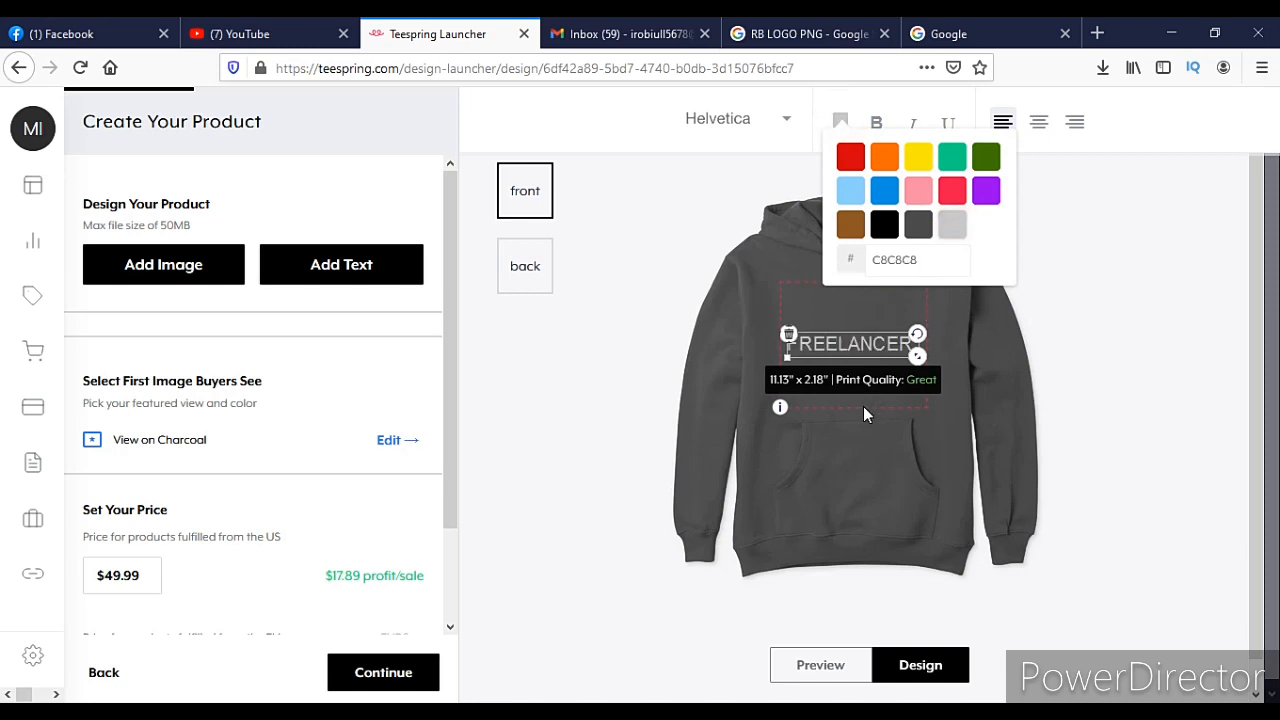
left_click(851, 428)
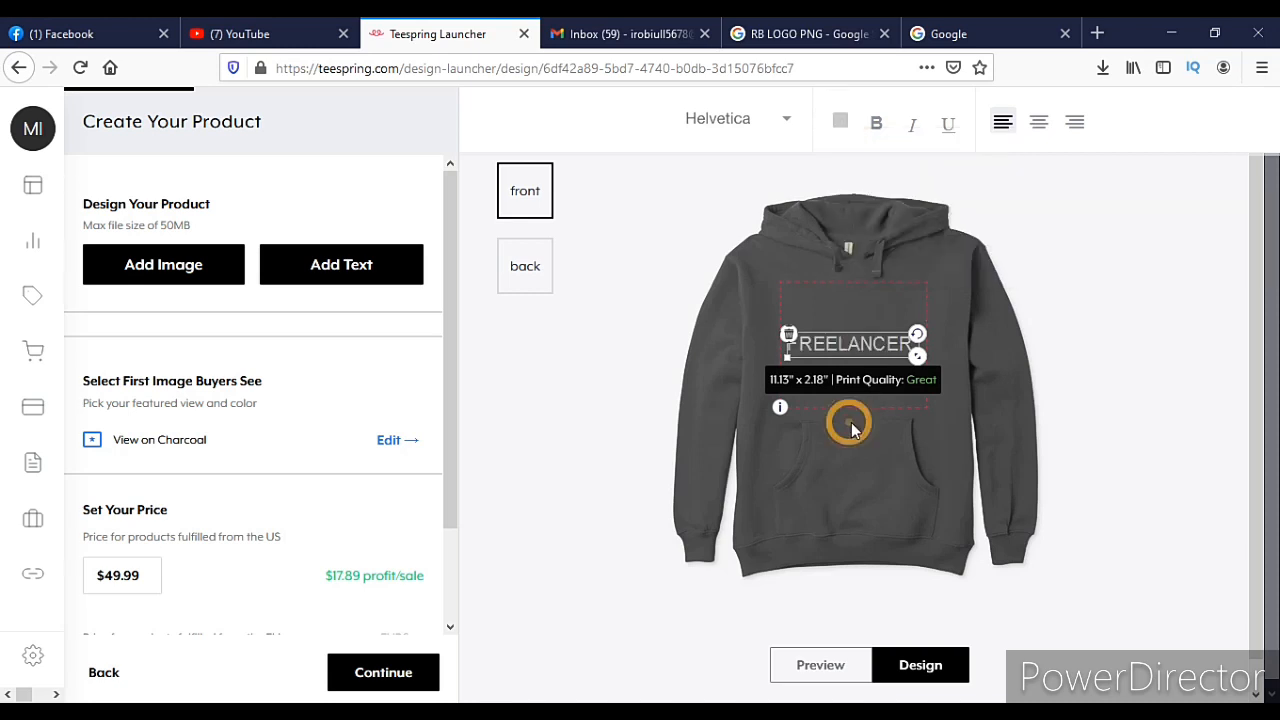
- Make the FREELANCER text italic and set its font to Armalite Rifle
left_click(841, 297)
left_click(857, 348)
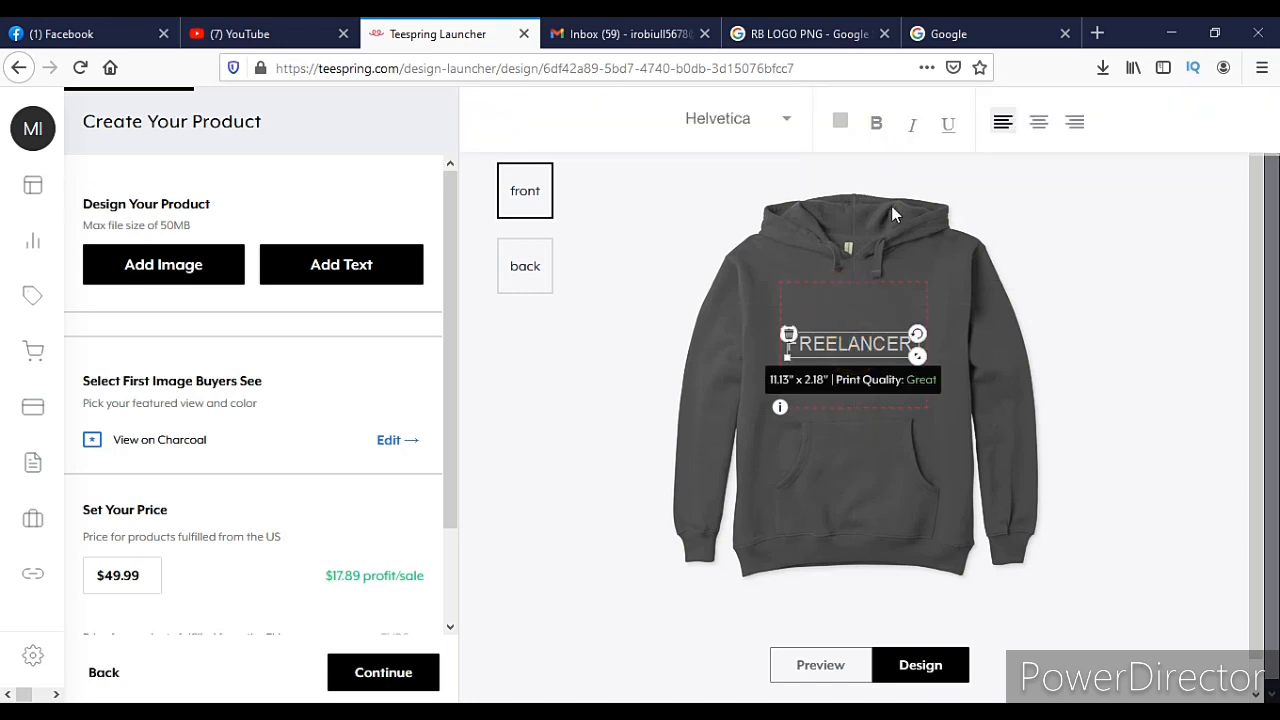
left_click(910, 128)
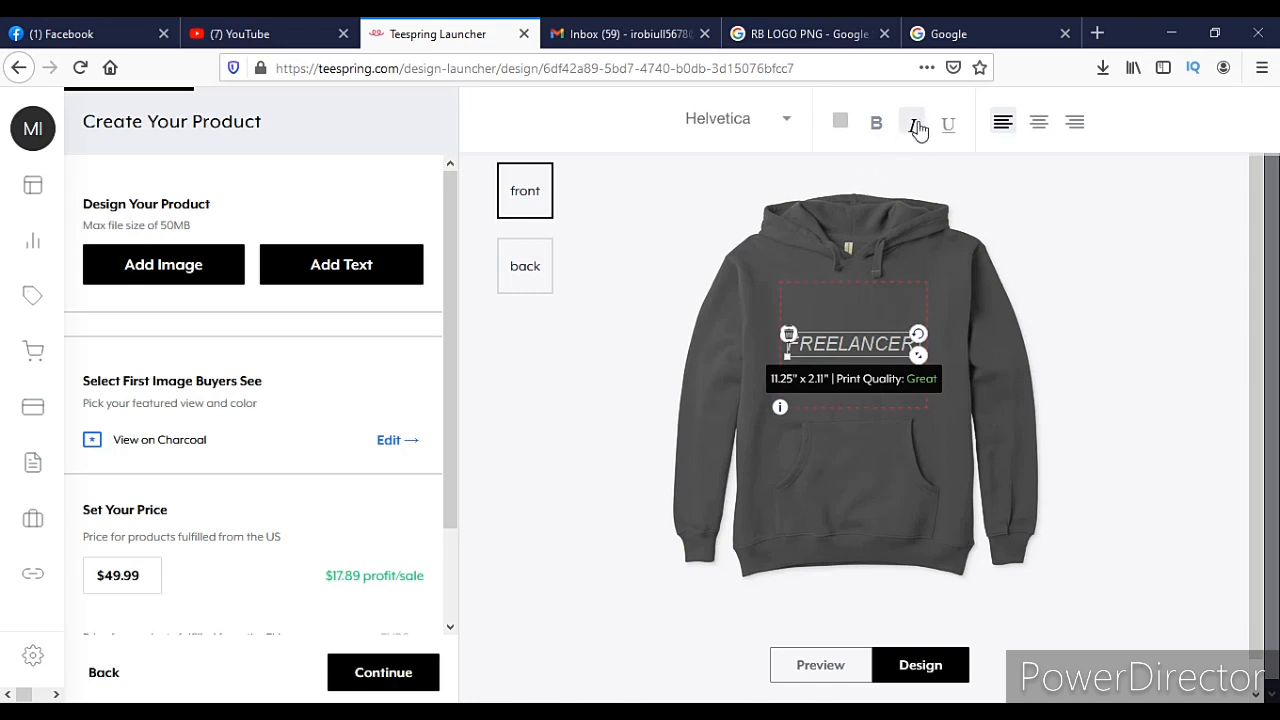
left_click(740, 127)
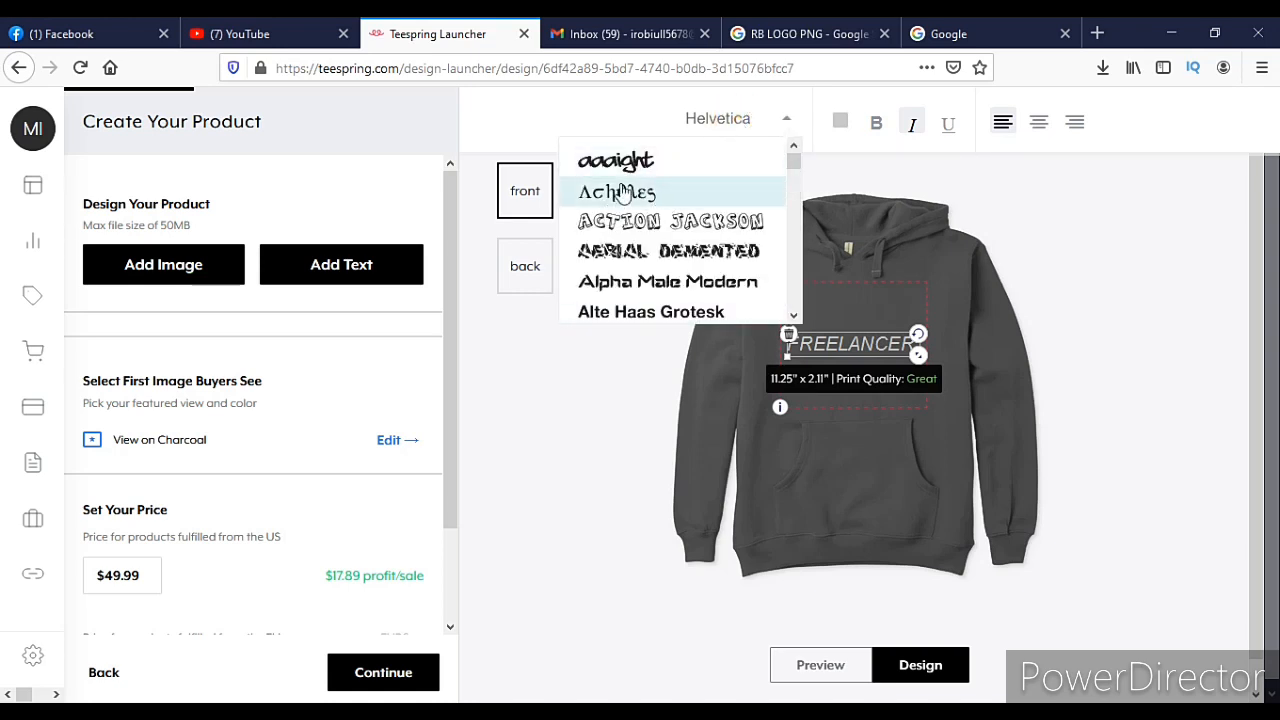
scroll(700, 230, "down", 2)
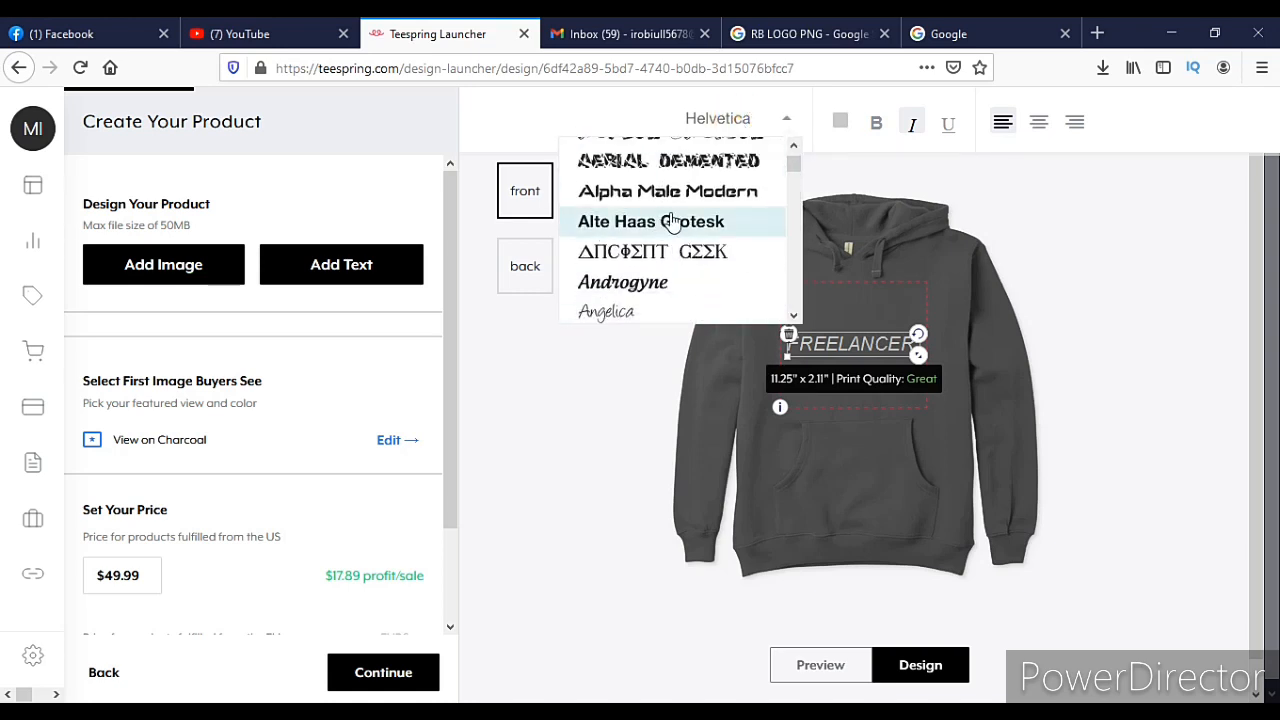
scroll(688, 216, "down", 3)
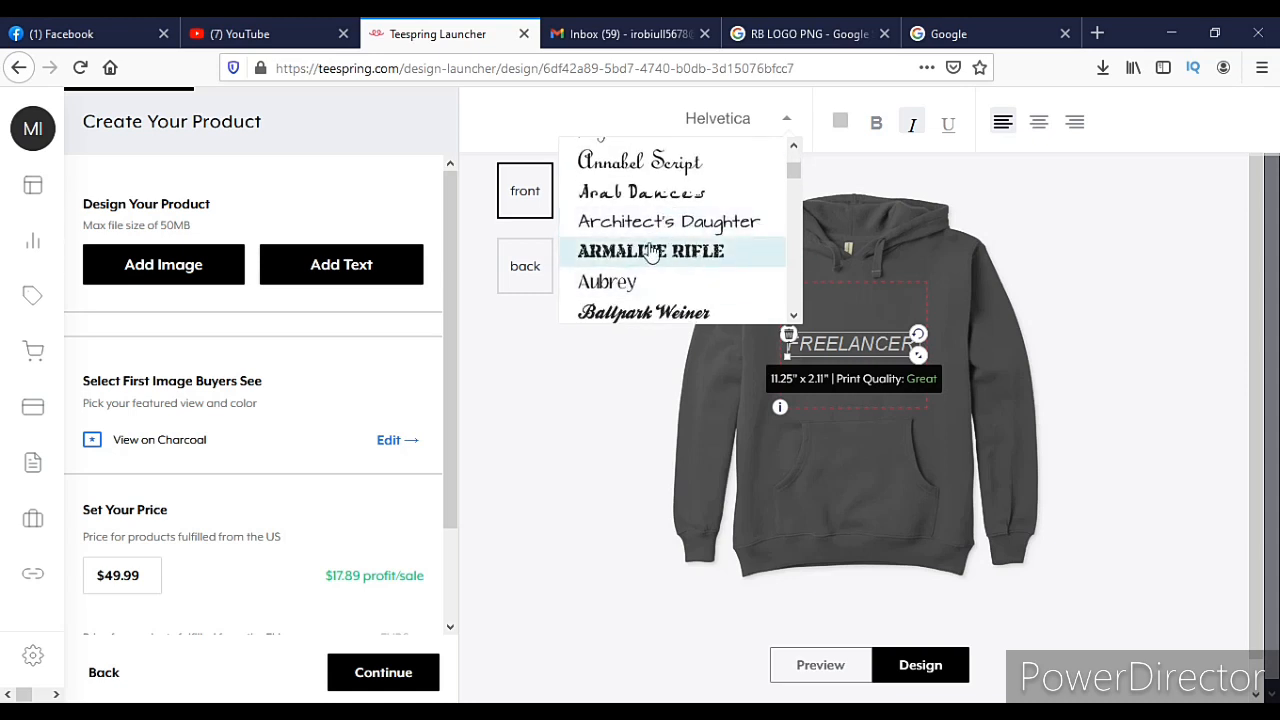
scroll(660, 255, "down", 1)
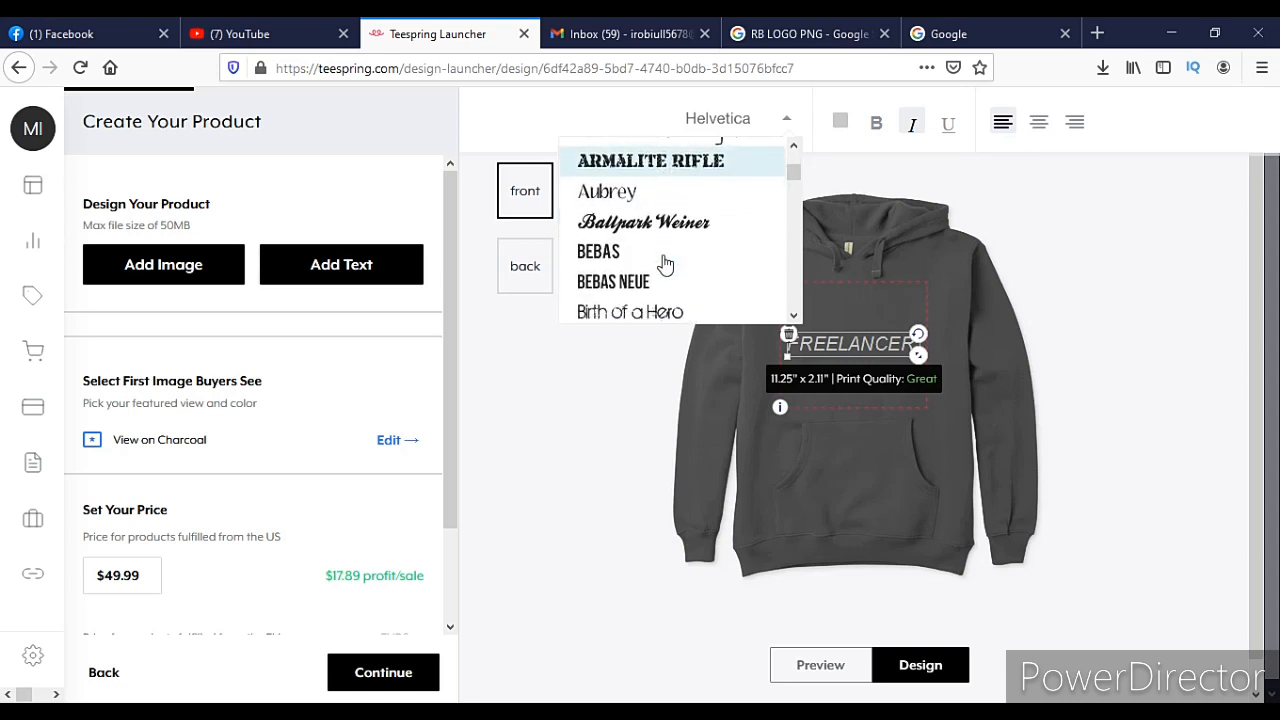
scroll(663, 259, "down", 1)
scroll(663, 258, "down", 1)
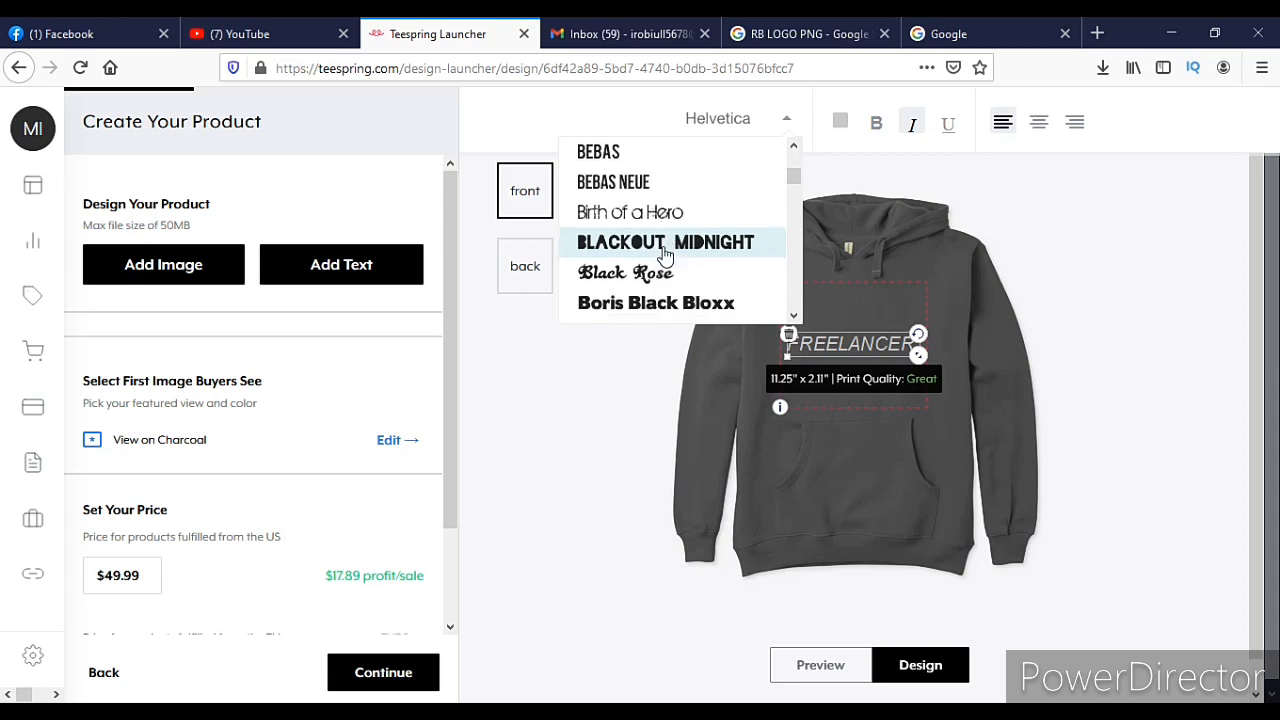
scroll(653, 232, "up", 5)
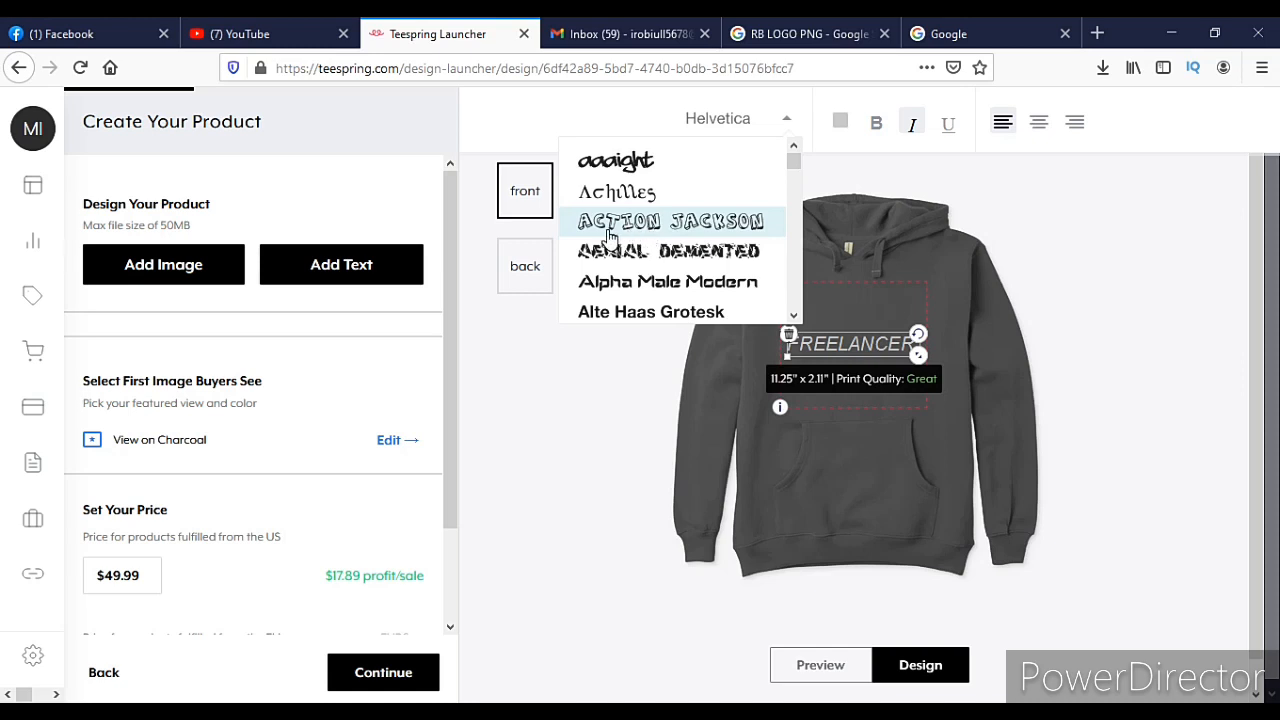
scroll(655, 258, "down", 2)
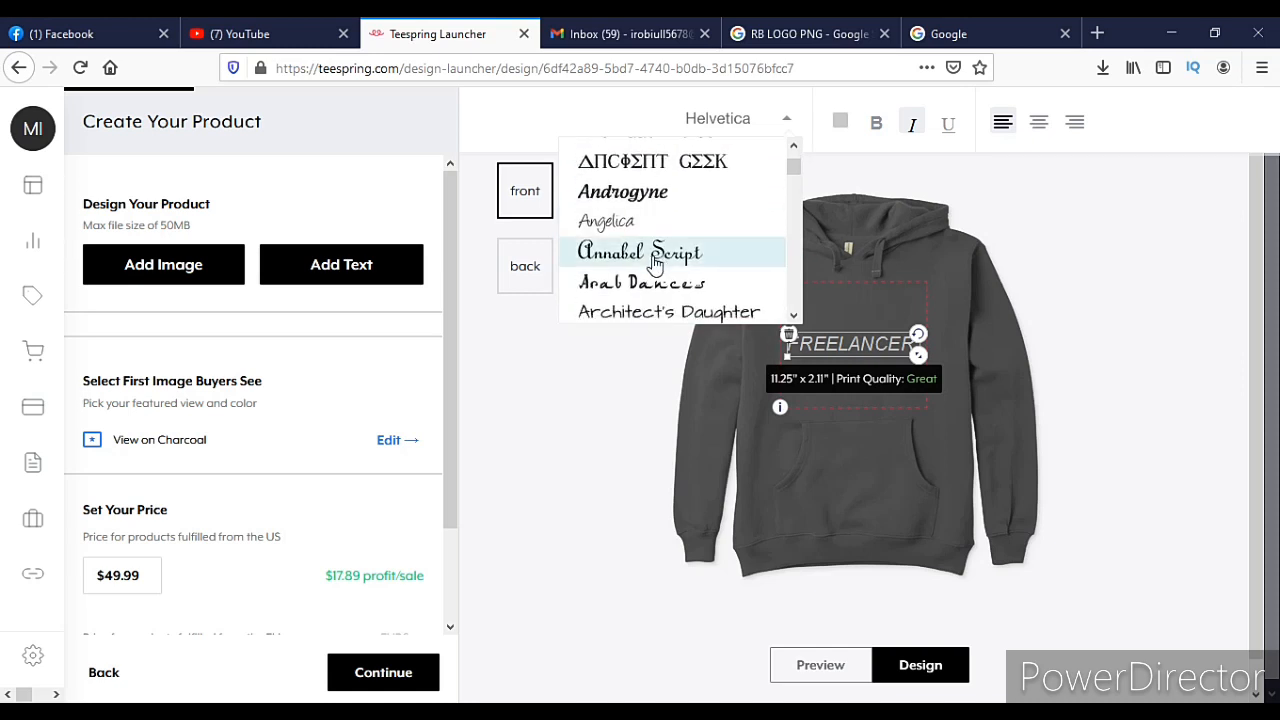
scroll(655, 260, "down", 2)
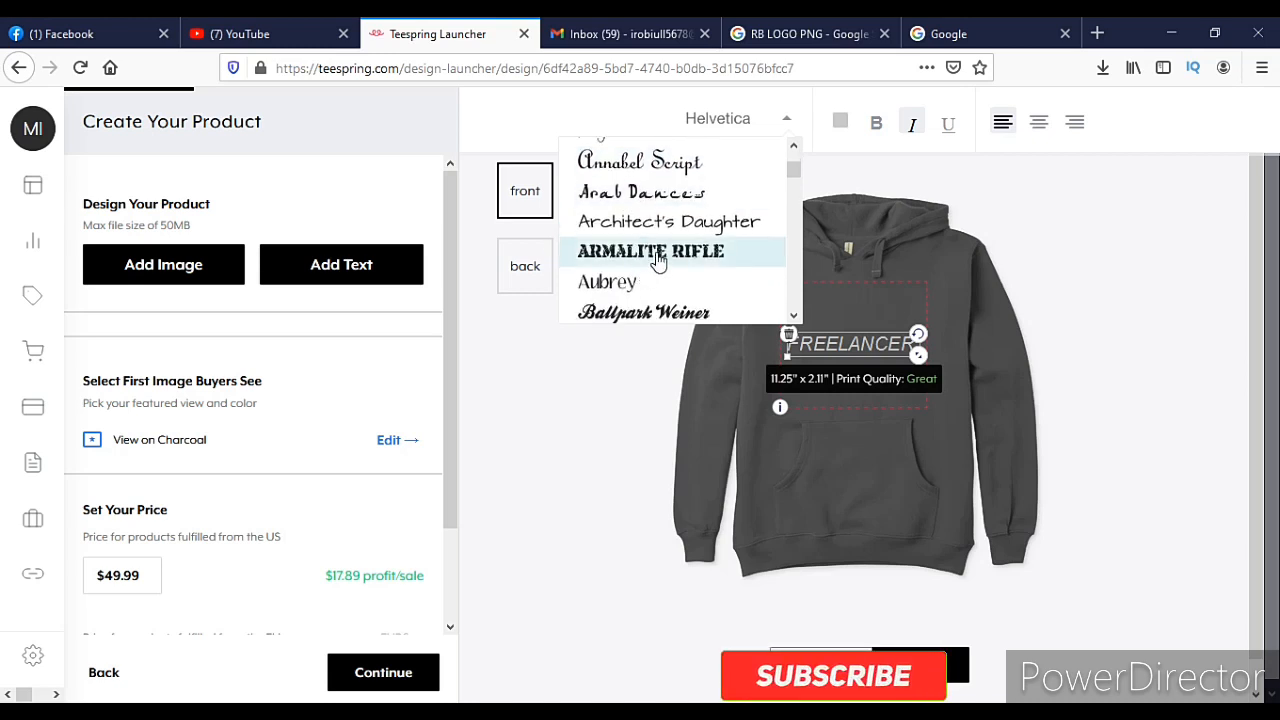
left_click(657, 252)
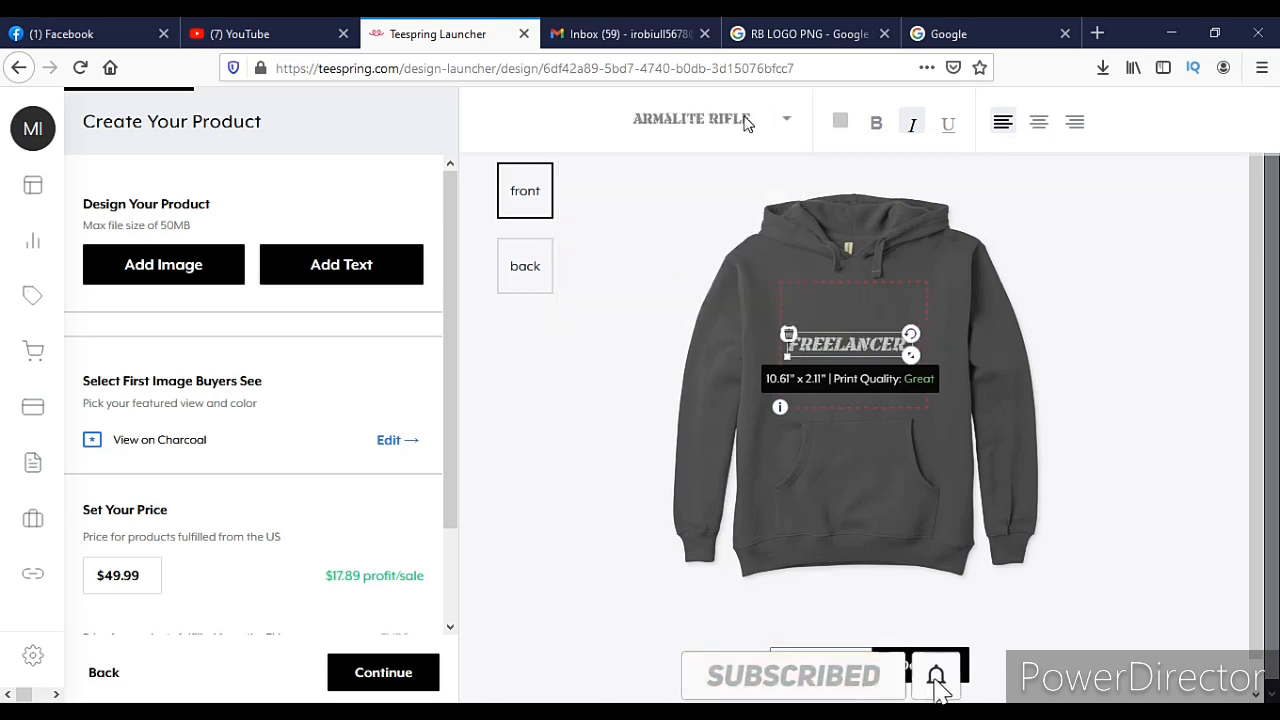
left_click(857, 390)
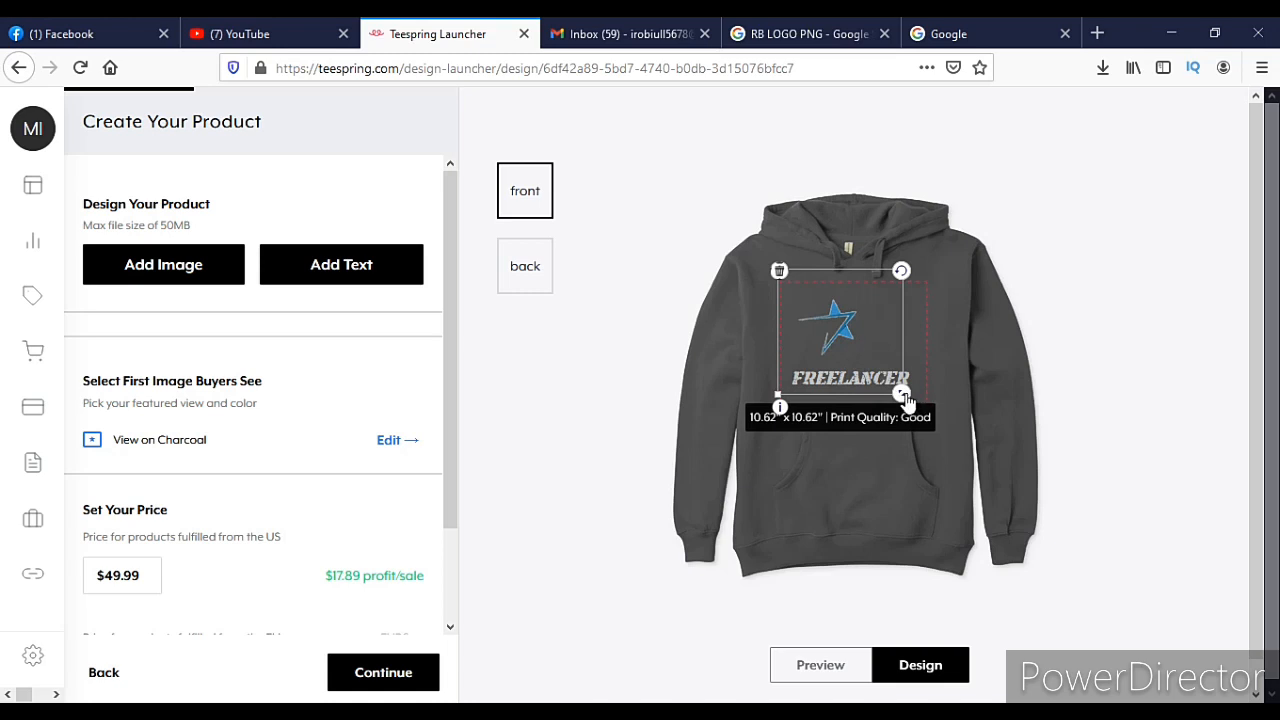
- Enlarge the blue star logo to about 12.68 by 12.68 inches and position it above the FREELANCER text
left_click_drag(903, 393, 926, 417)
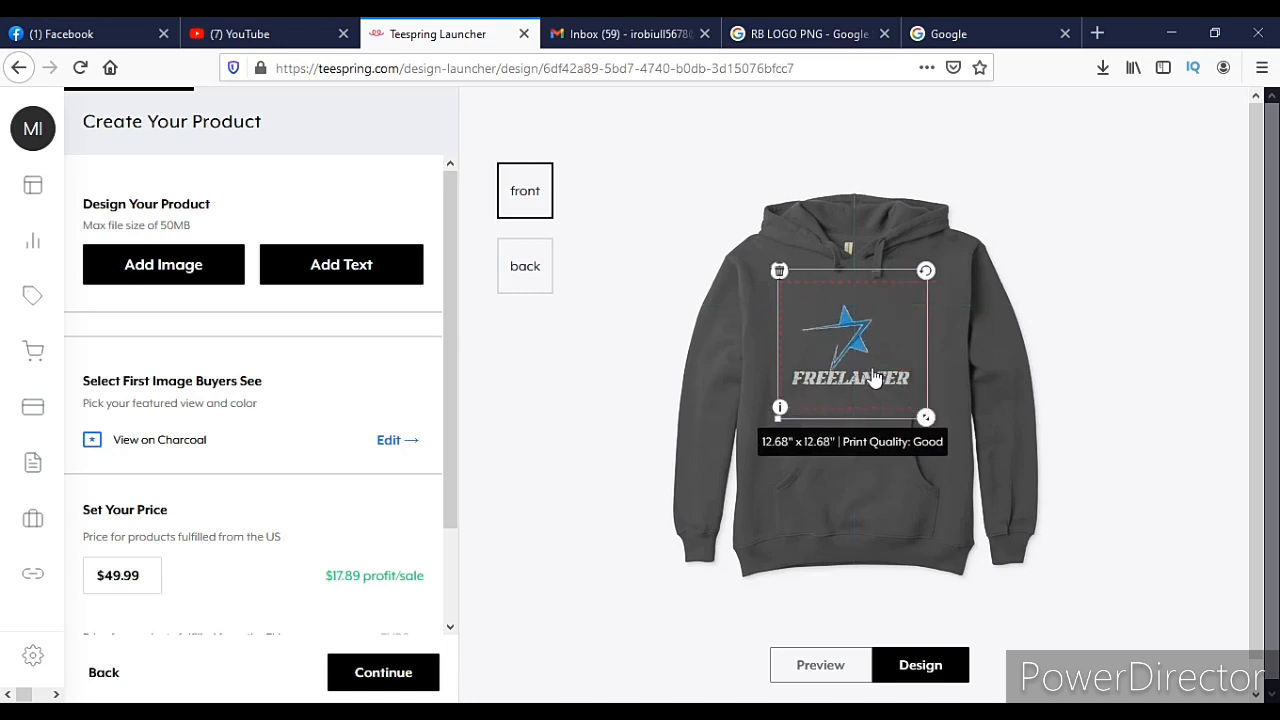
left_click_drag(875, 377, 865, 343)
left_click(859, 477)
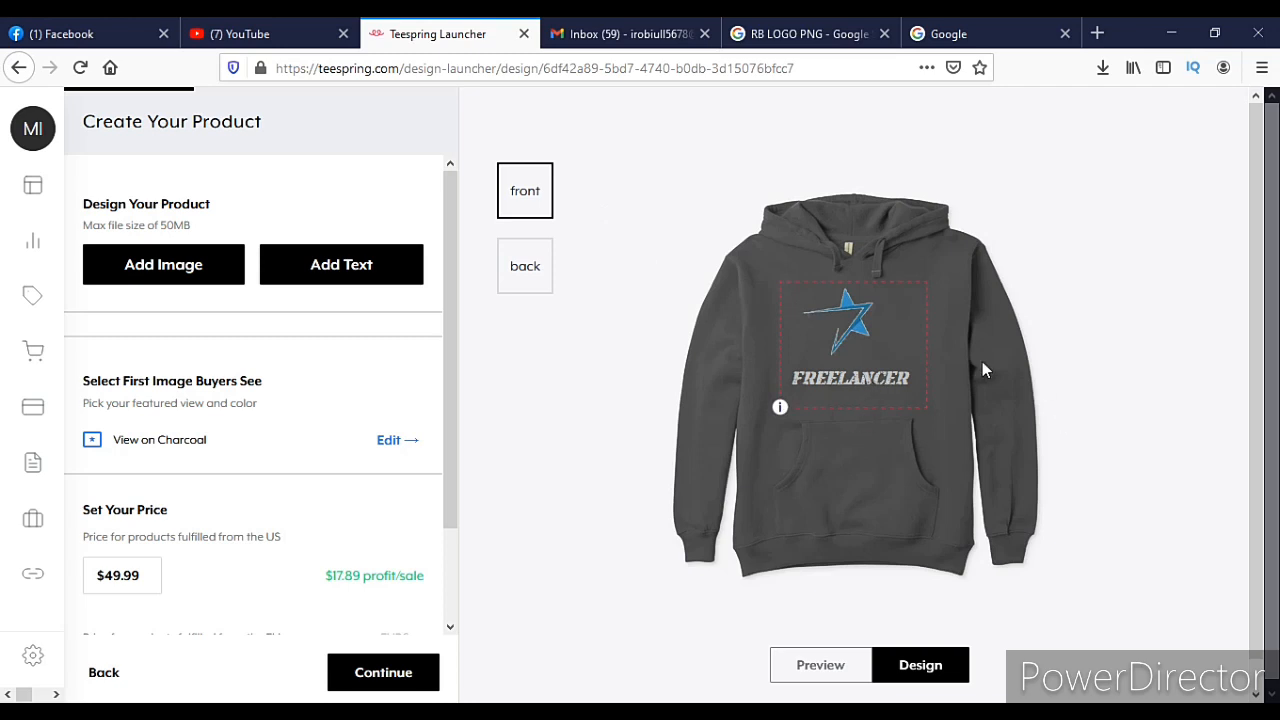
- Add the kingfisher image to the back of the hoodie, enlarge it and place it in the upper print area
left_click(524, 264)
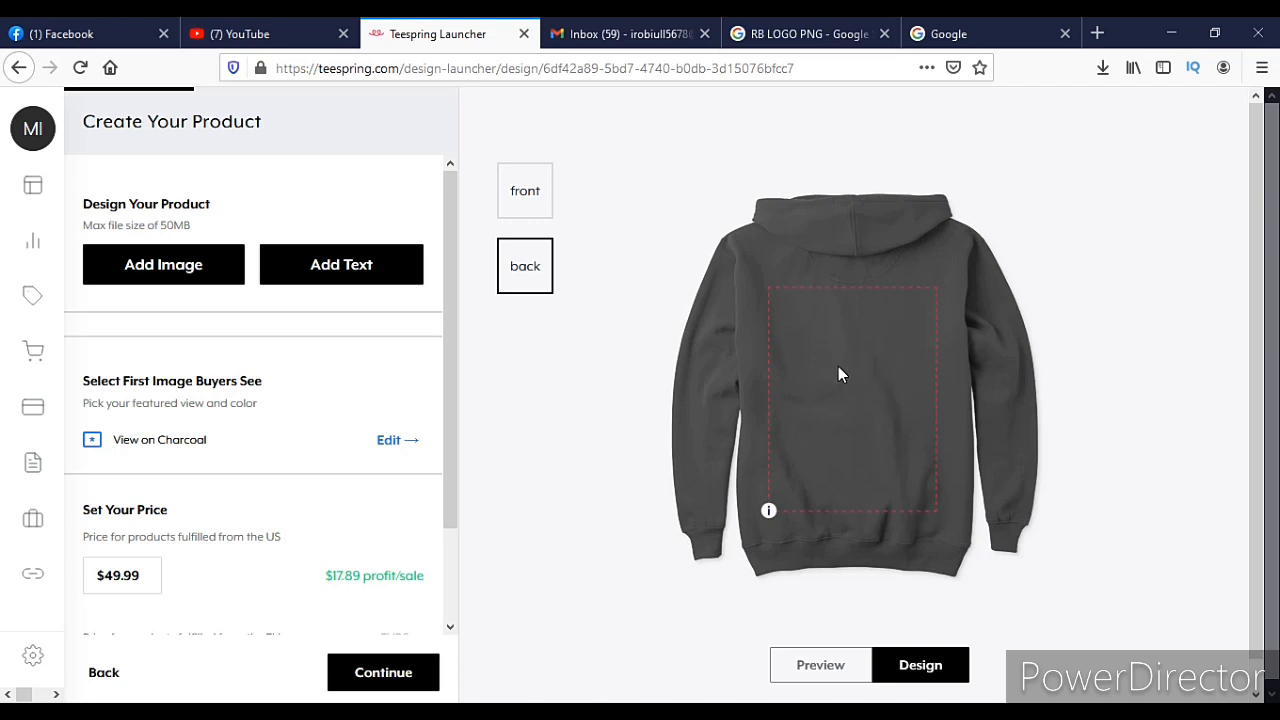
left_click(178, 279)
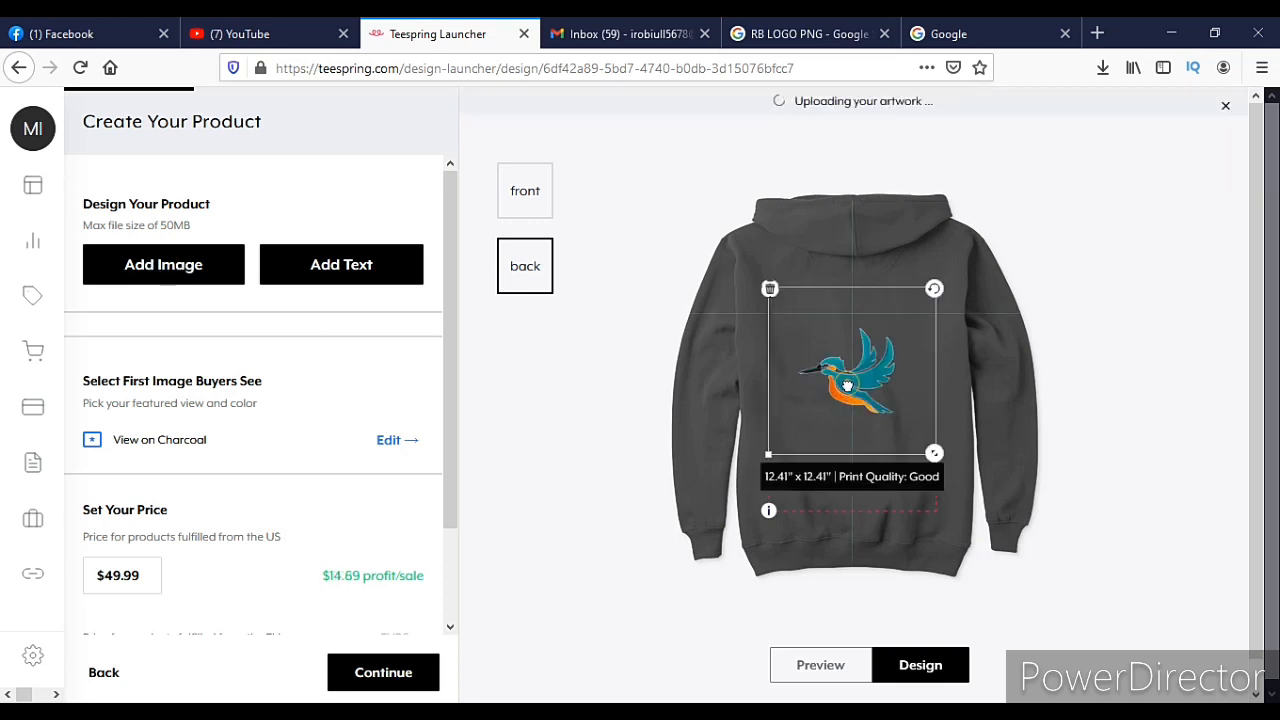
left_click_drag(934, 453, 962, 492)
left_click_drag(886, 449, 839, 408)
left_click(870, 537)
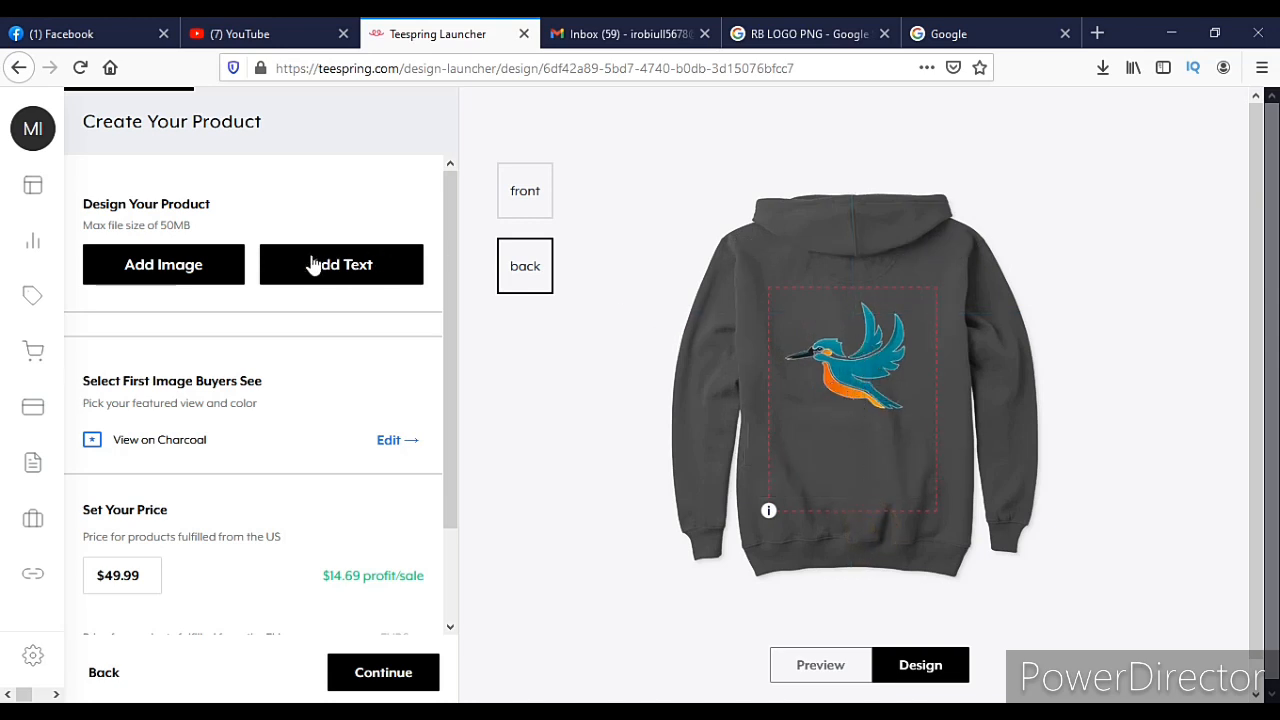
- Add a text element to the back of the hoodie and replace its placeholder wording with "BIRD"
left_click(350, 266)
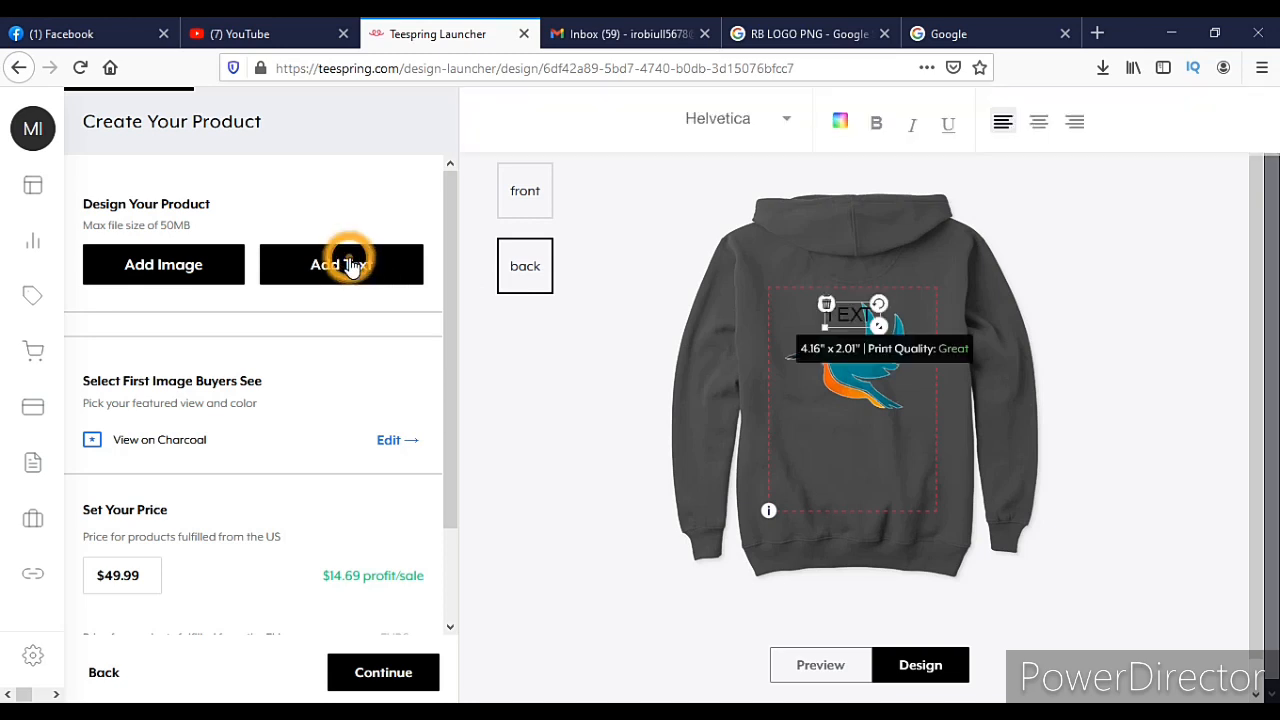
double_click(845, 316)
key("BackSpace")
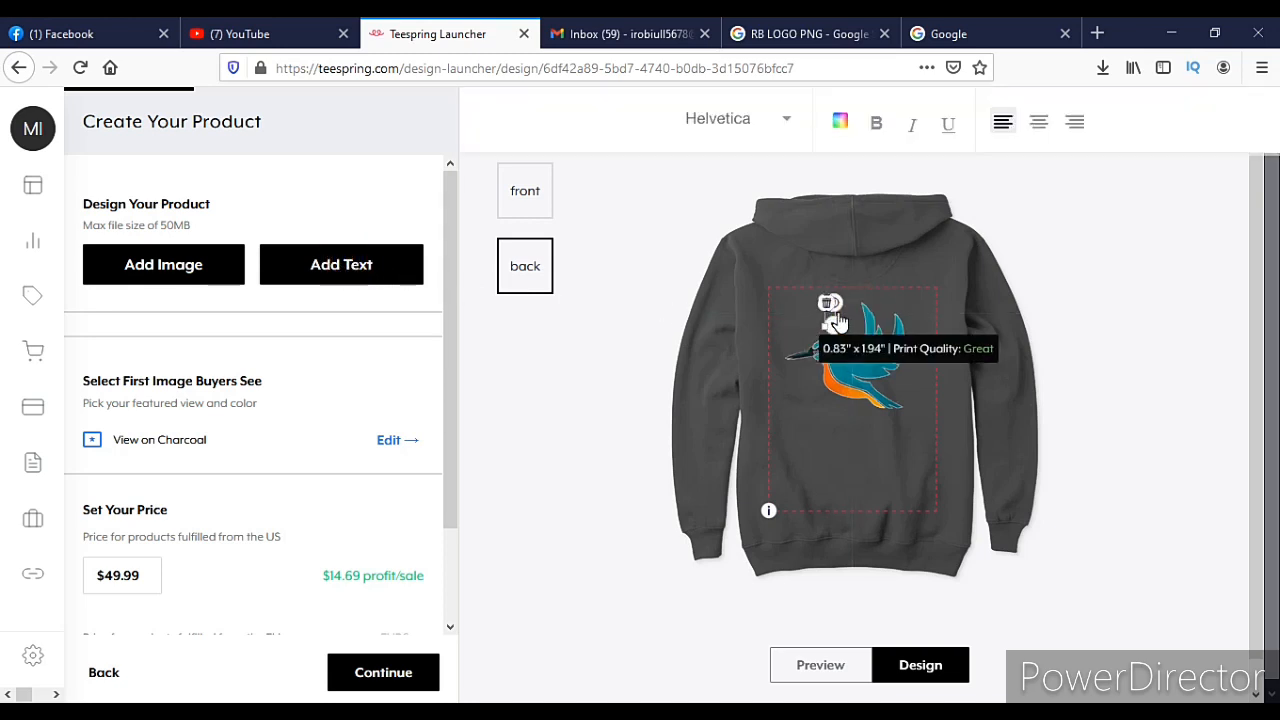
type("BIRD")
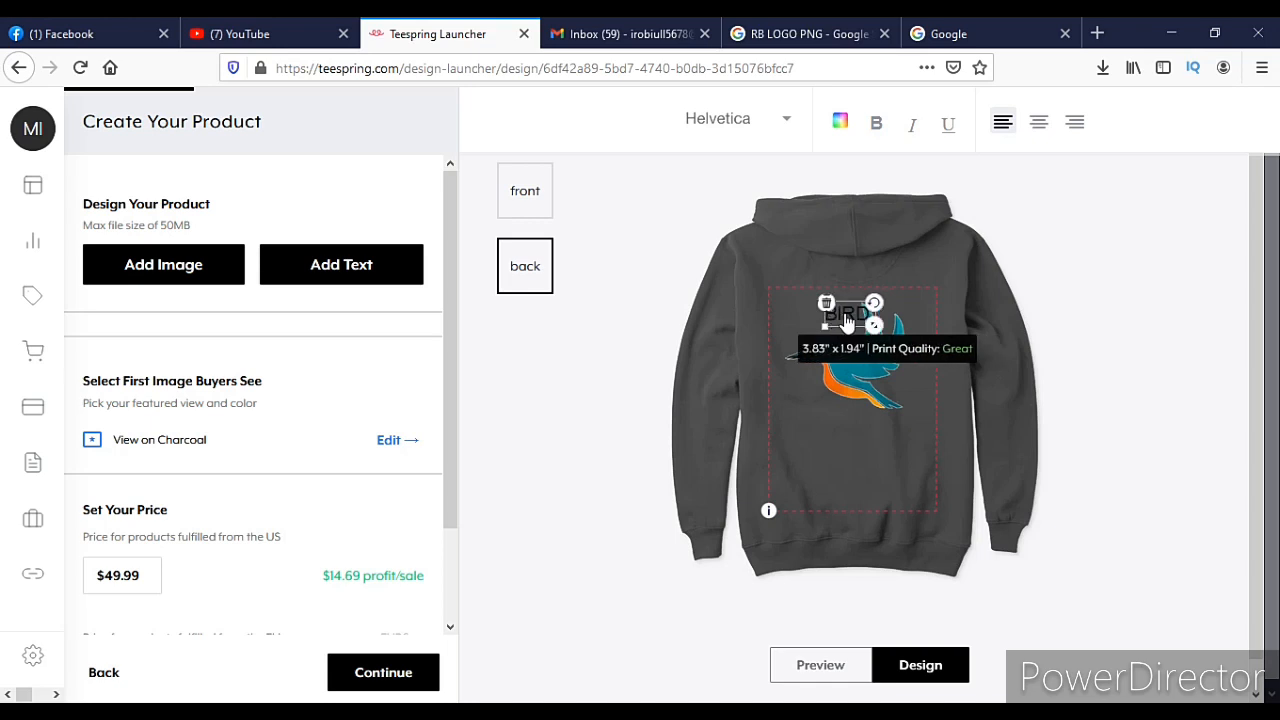
- Enlarge the BIRD text to about 8.73 by 4.43 inches and center it below the kingfisher image
left_click_drag(846, 320, 922, 468)
left_click(860, 453)
left_click_drag(849, 452, 868, 452)
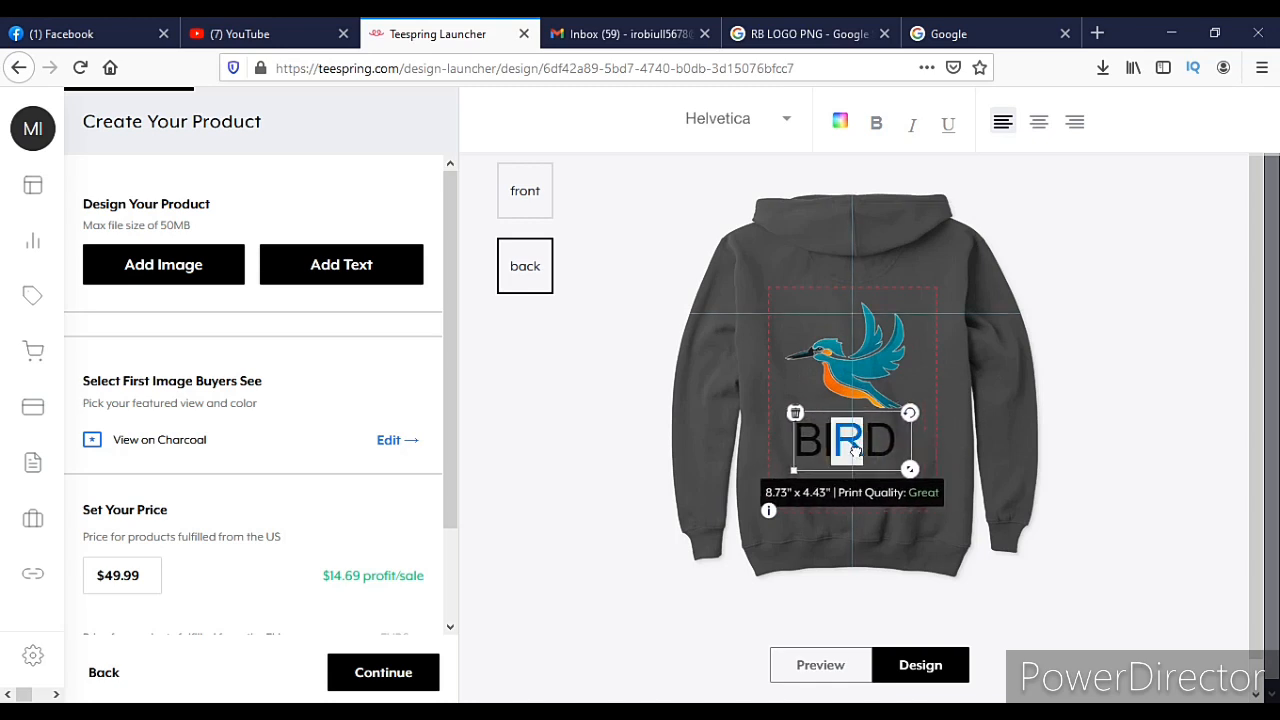
- Recolor the BIRD text on the hoodie's back to light gray C8C8C8 and make it italic
left_click(858, 508)
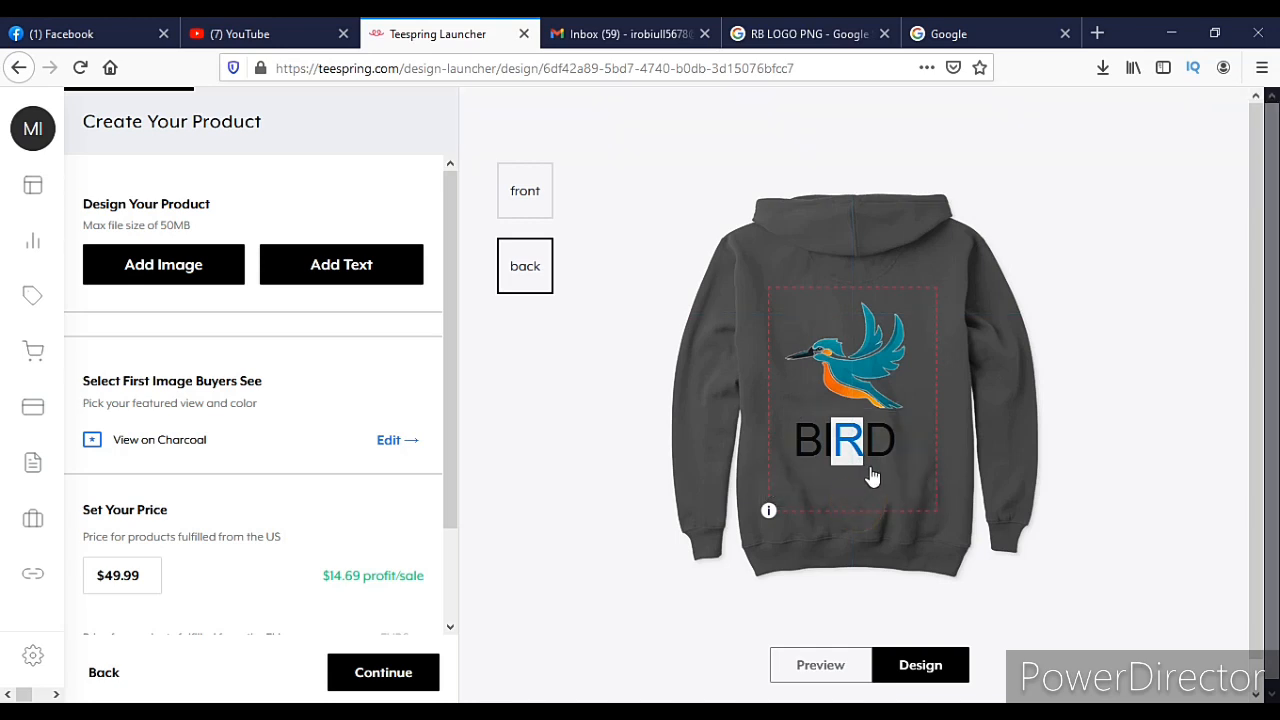
left_click(870, 465)
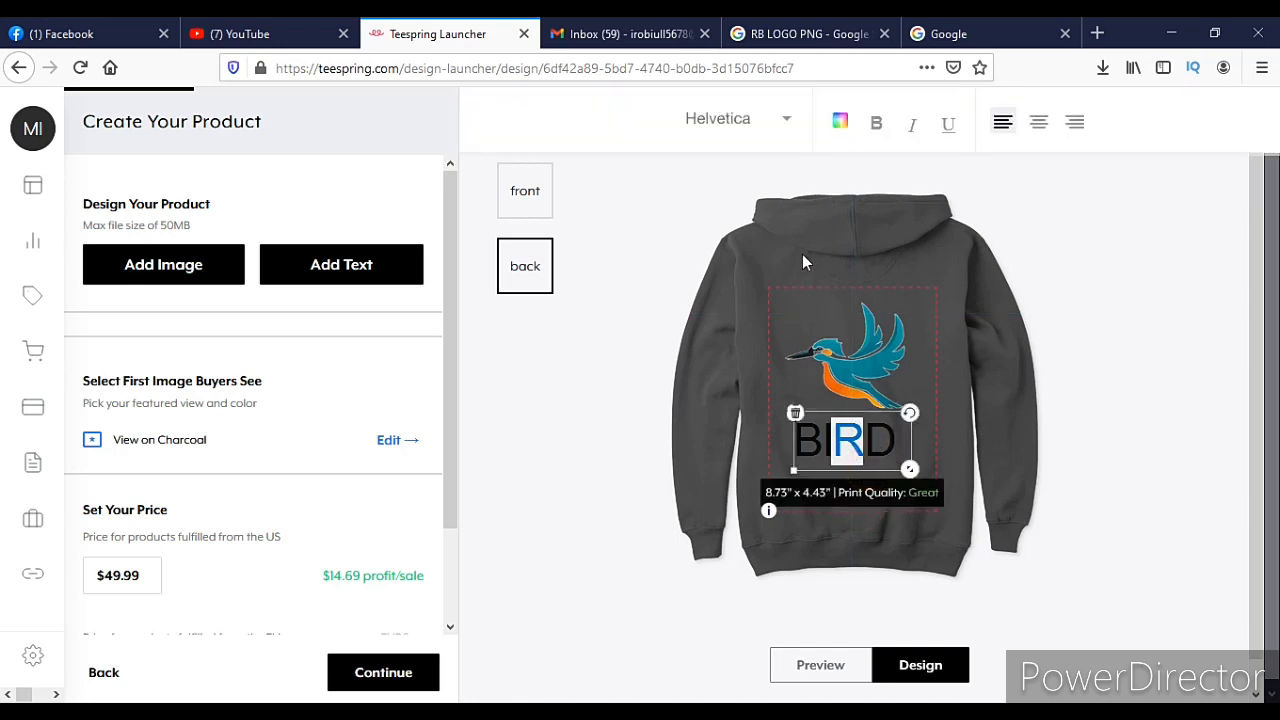
left_click(840, 123)
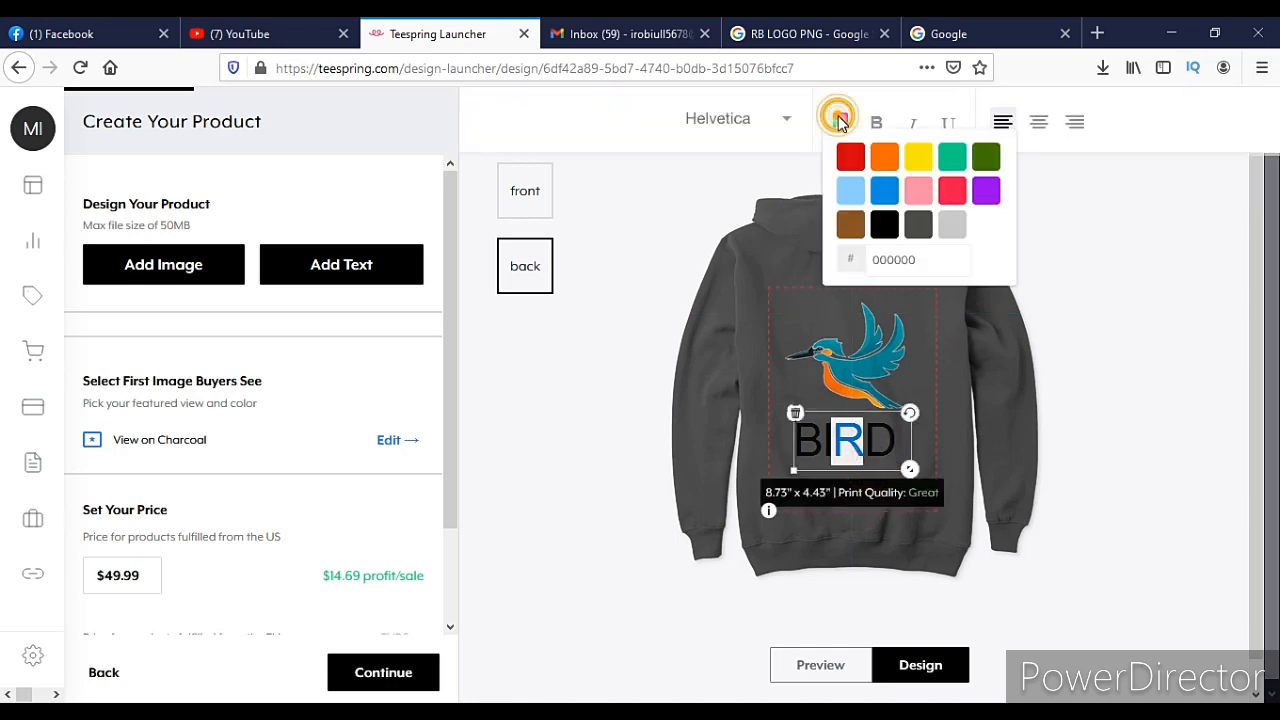
left_click(955, 230)
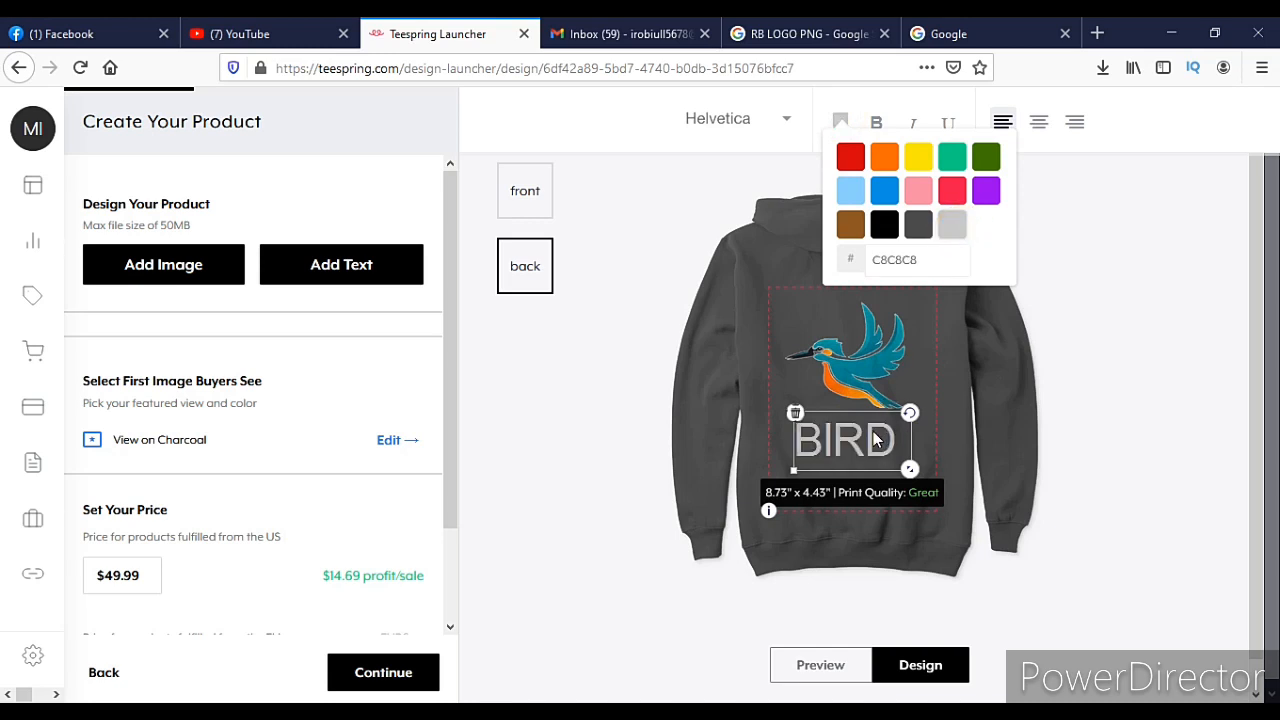
left_click(709, 219)
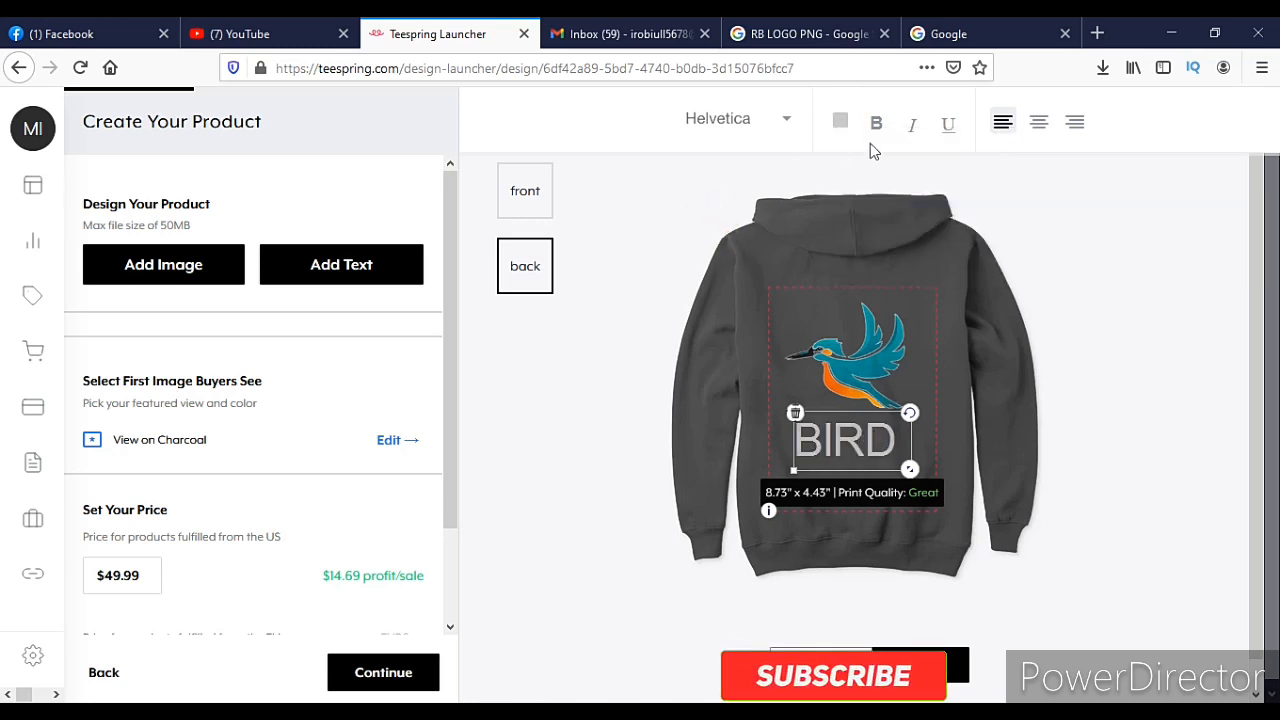
left_click(912, 124)
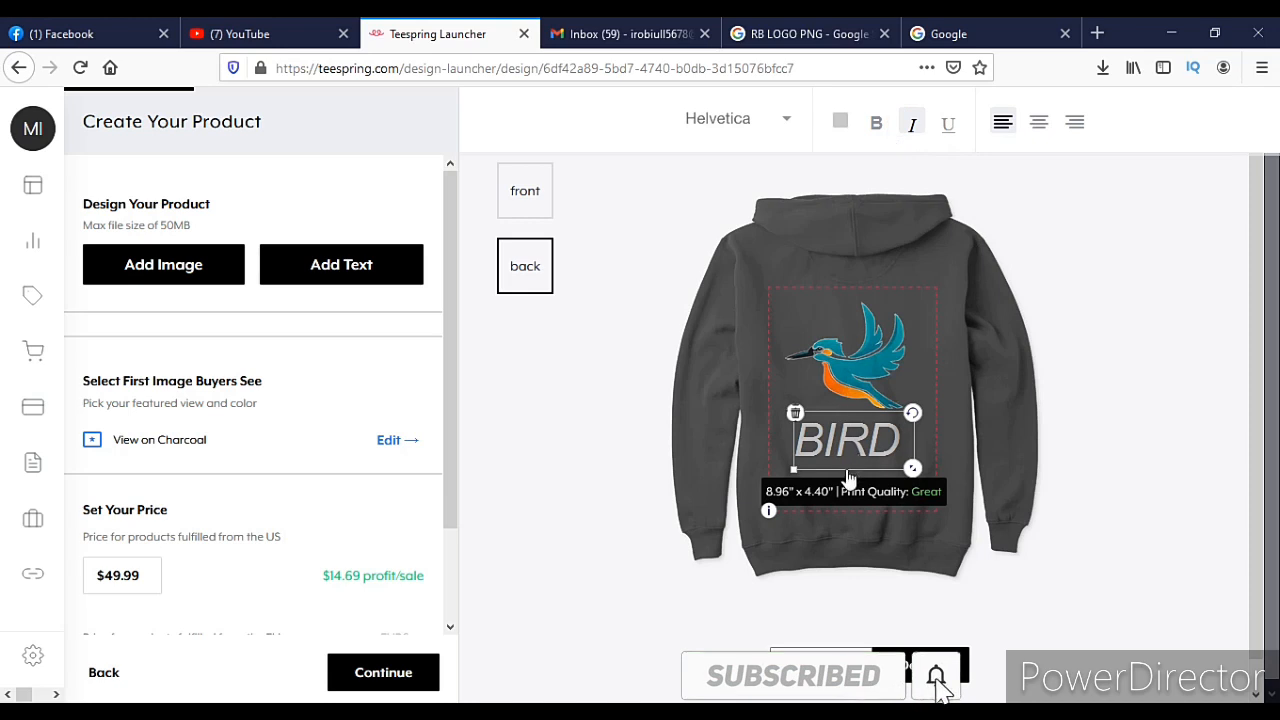
- Change the BIRD text's font to Lovely Eunike Hans and shift the text slightly to the right
left_click(717, 120)
scroll(655, 240, "down", 4)
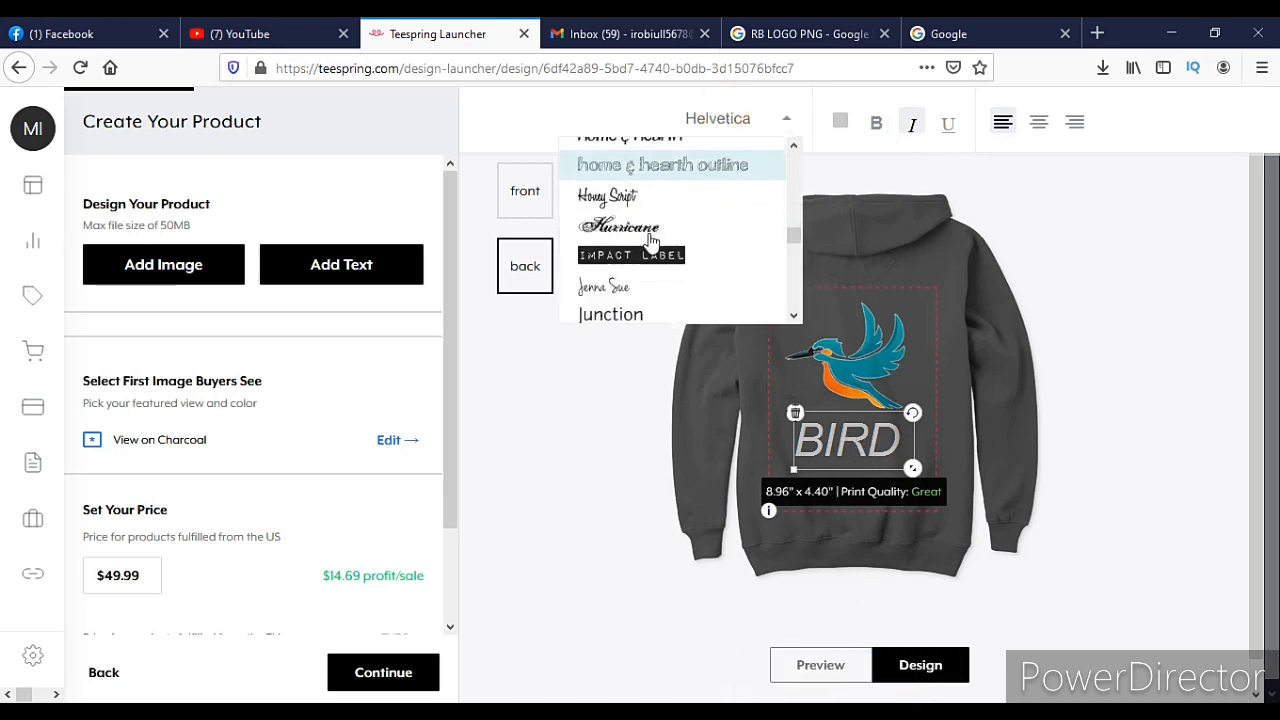
scroll(652, 240, "down", 5)
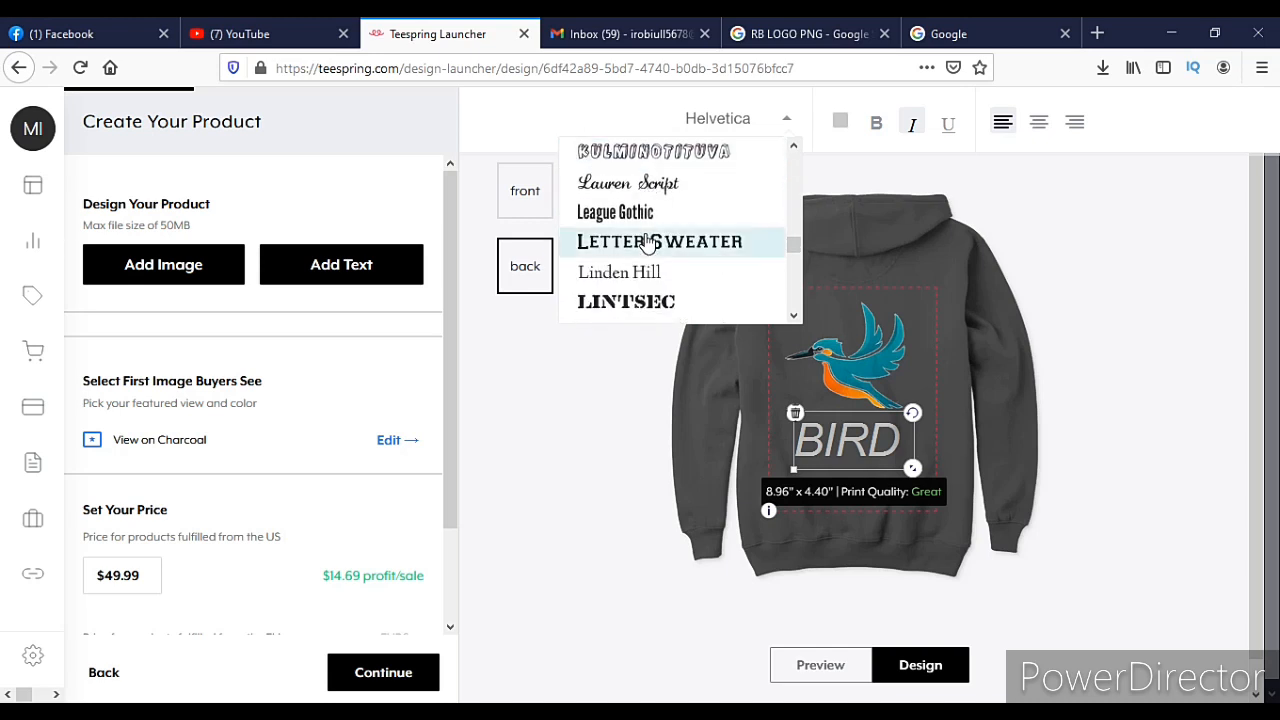
scroll(648, 243, "down", 4)
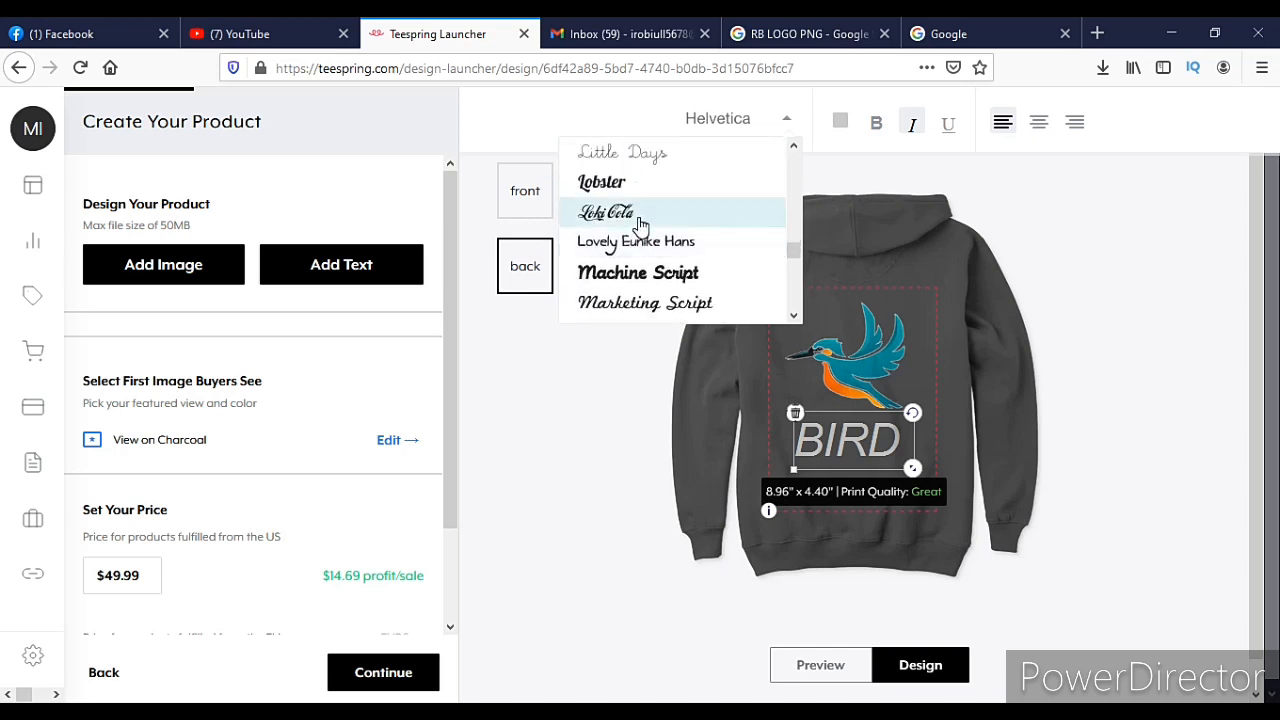
scroll(640, 222, "down", 3)
left_click(632, 146)
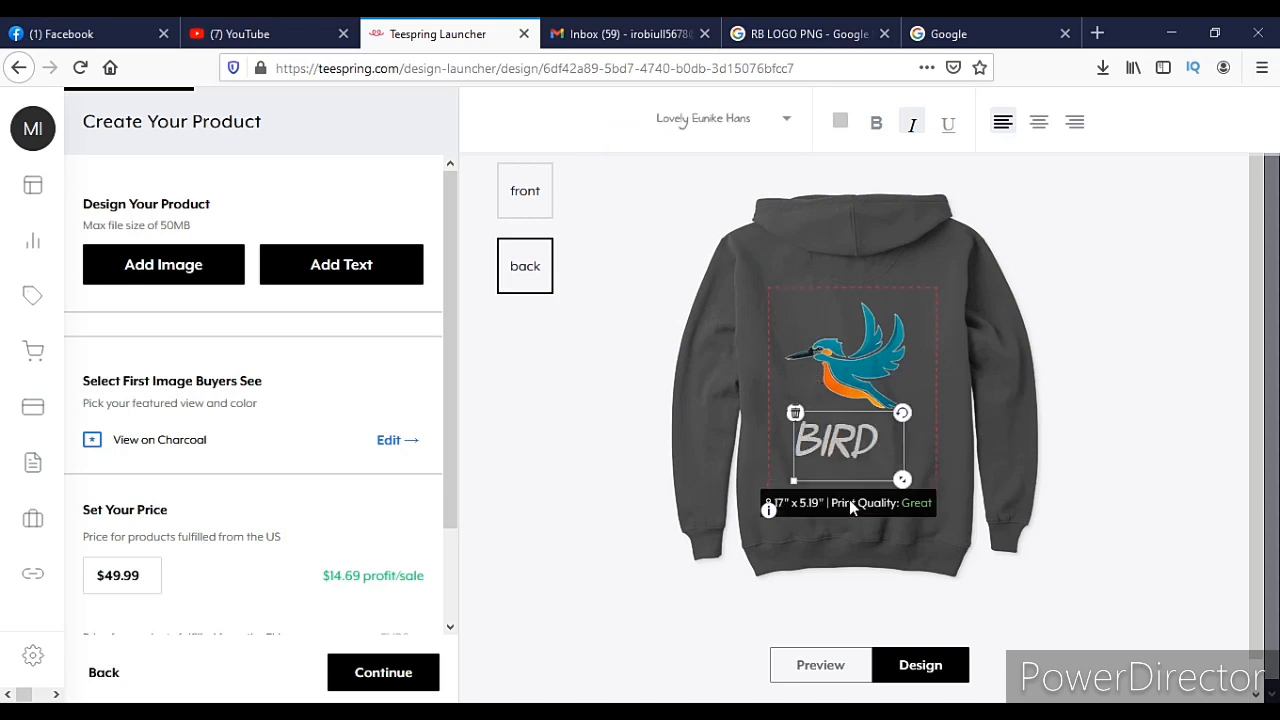
left_click_drag(850, 462, 875, 462)
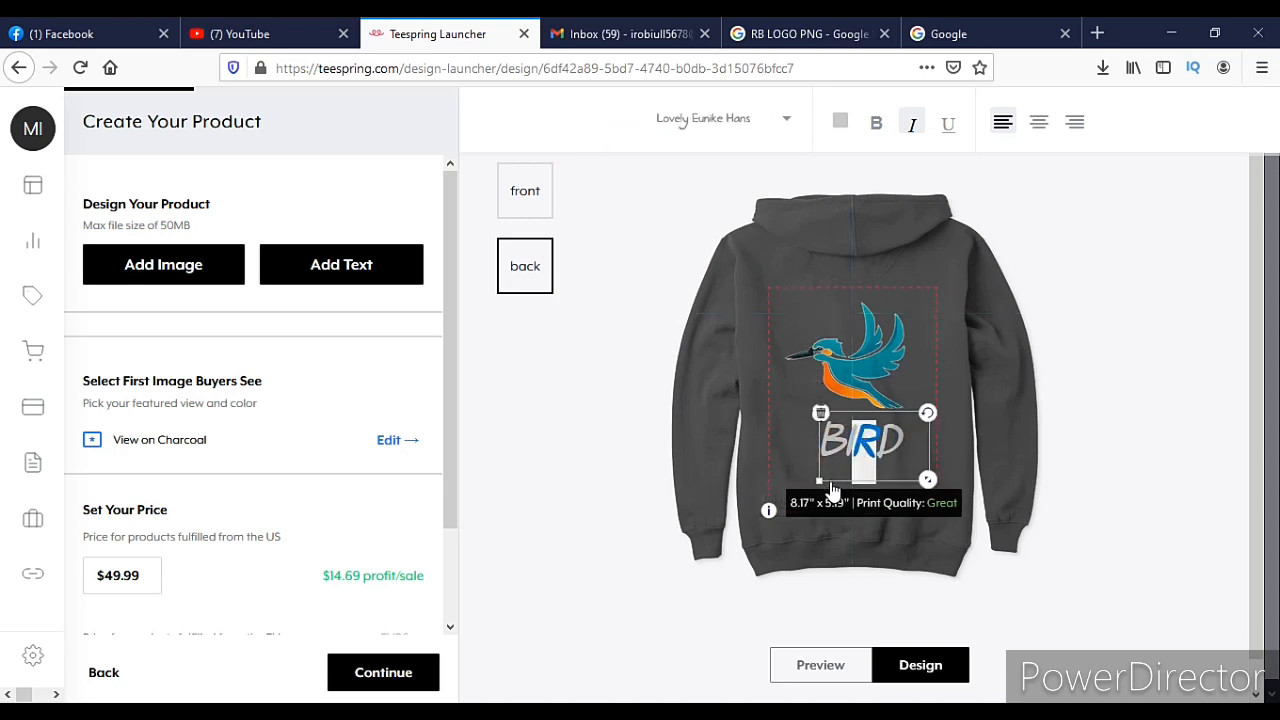
- Set the BIRD text's font to Armalite Rifle and center the text below the kingfisher image
left_click(678, 118)
scroll(672, 272, "down", 5)
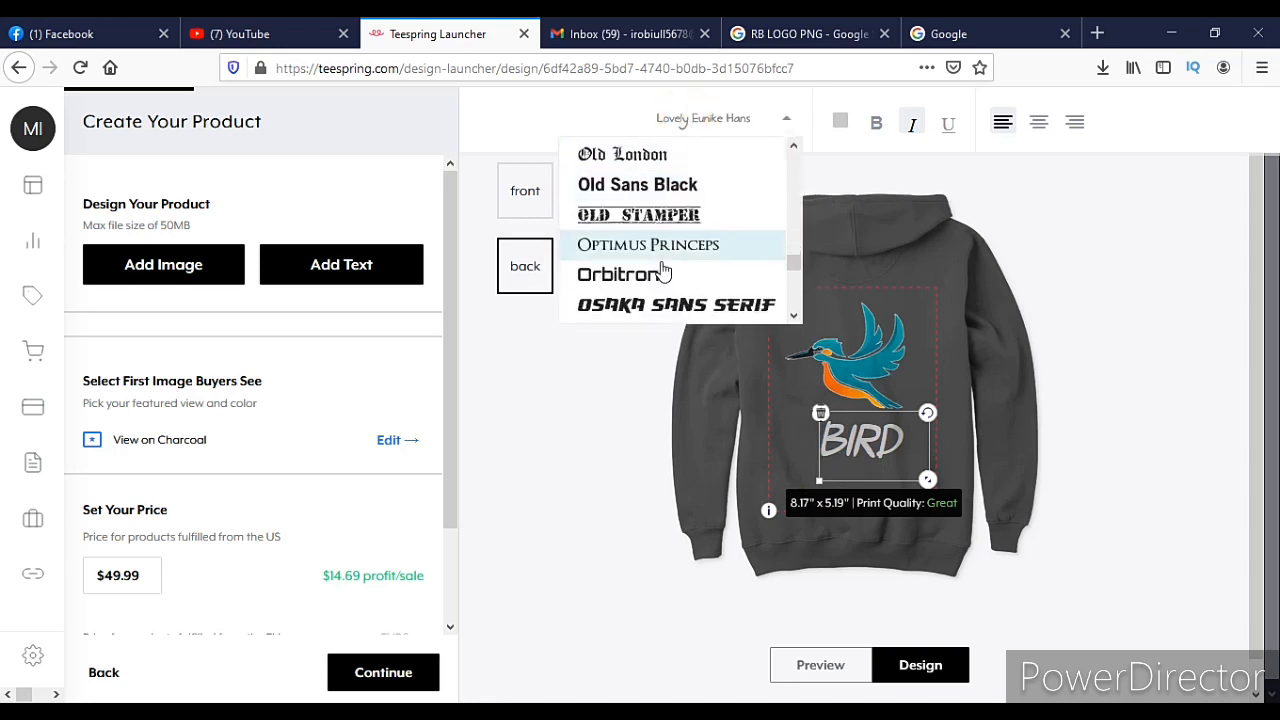
scroll(664, 273, "down", 3)
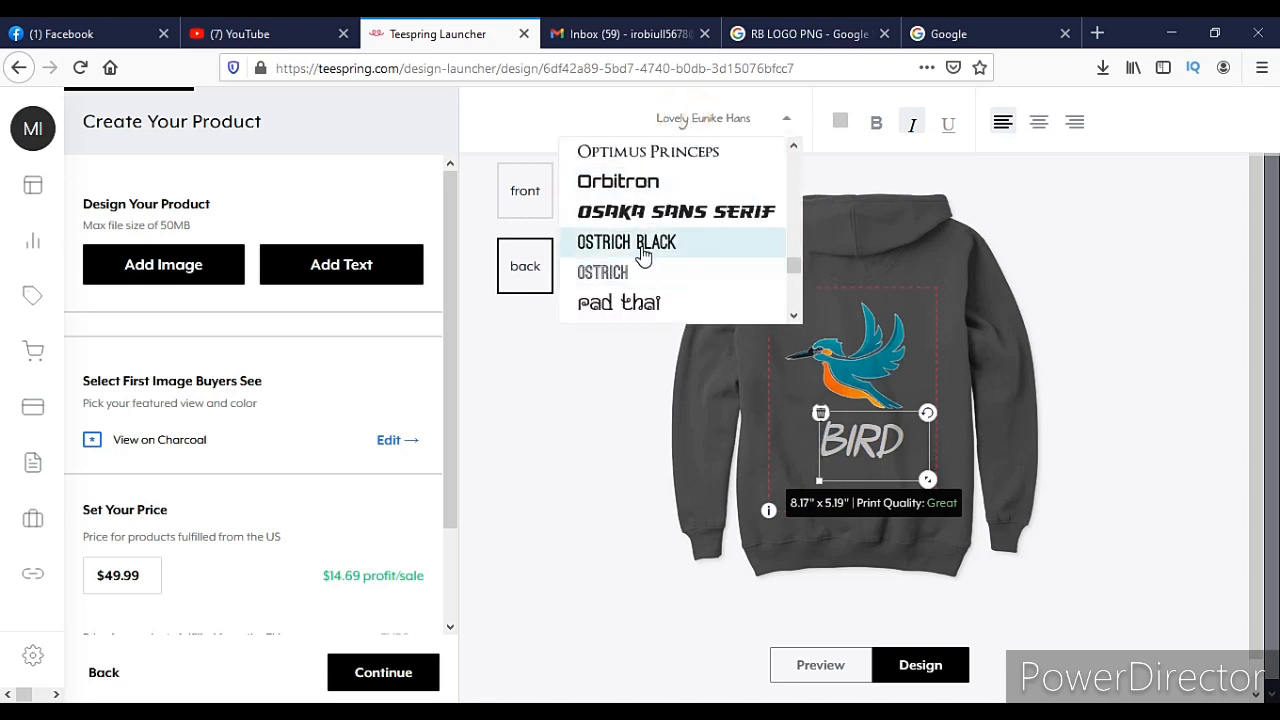
scroll(643, 255, "down", 3)
scroll(645, 238, "down", 2)
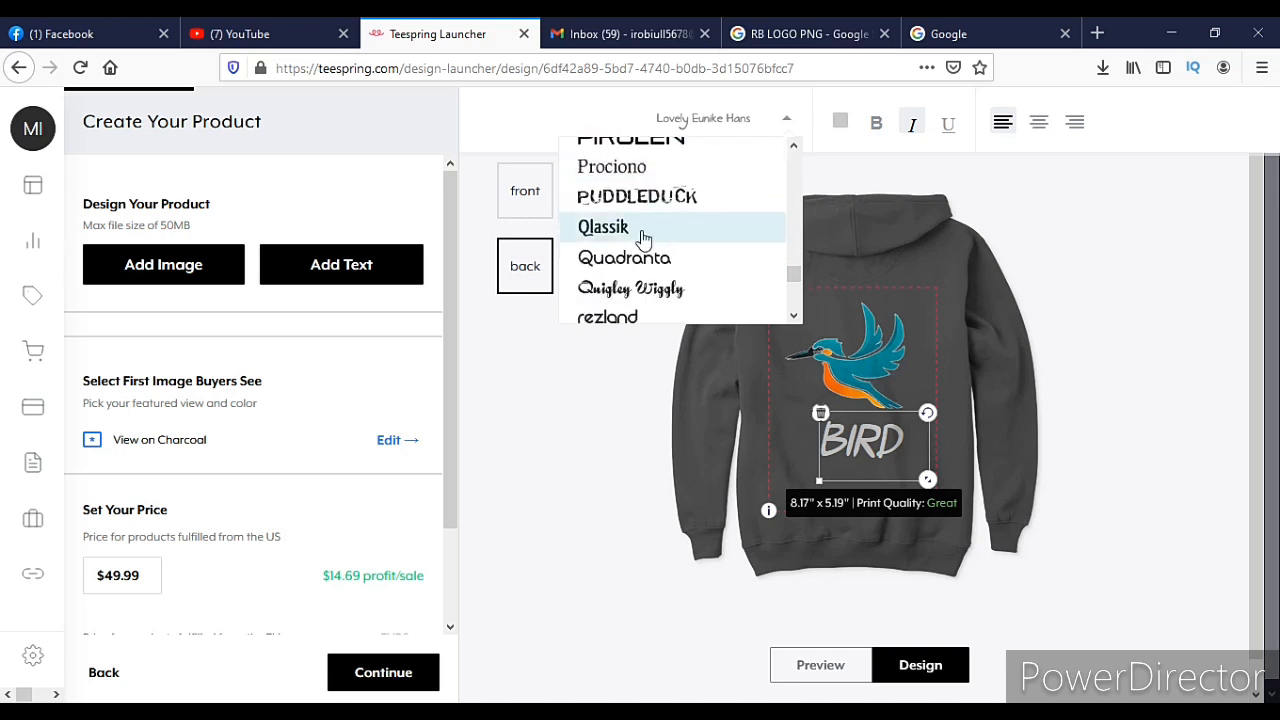
scroll(643, 238, "down", 4)
left_click(632, 222)
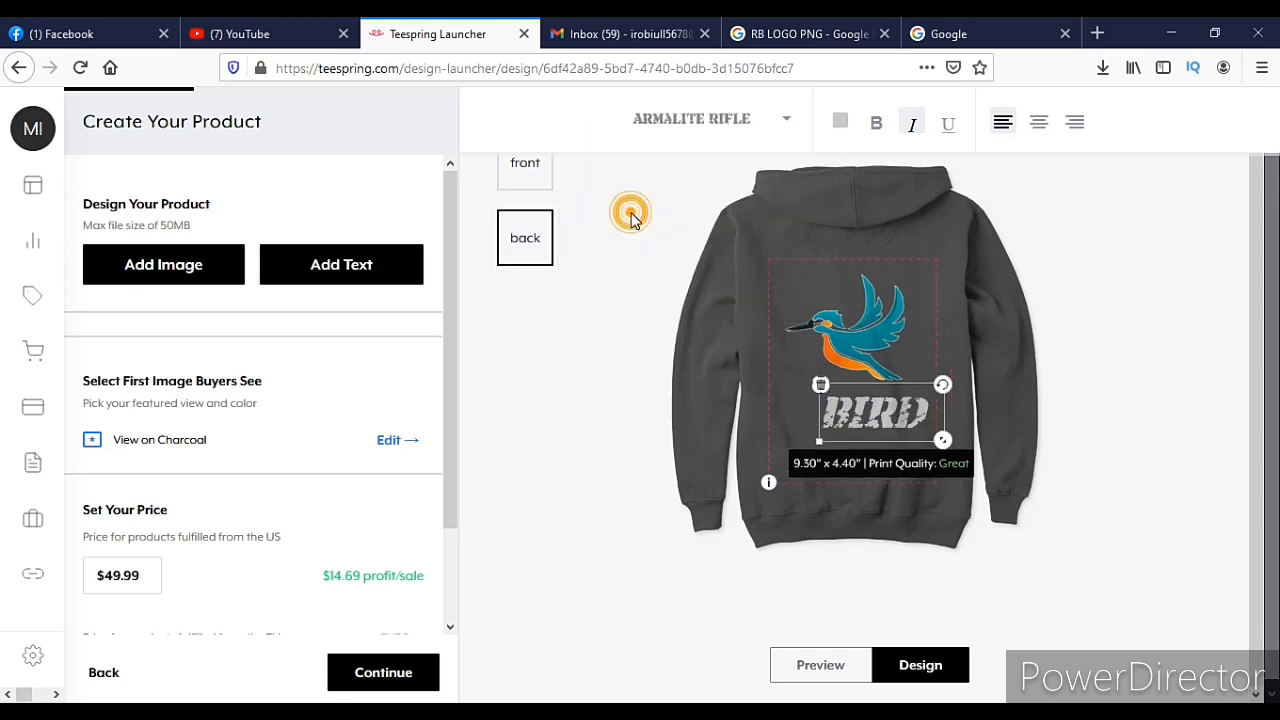
left_click_drag(872, 418, 860, 418)
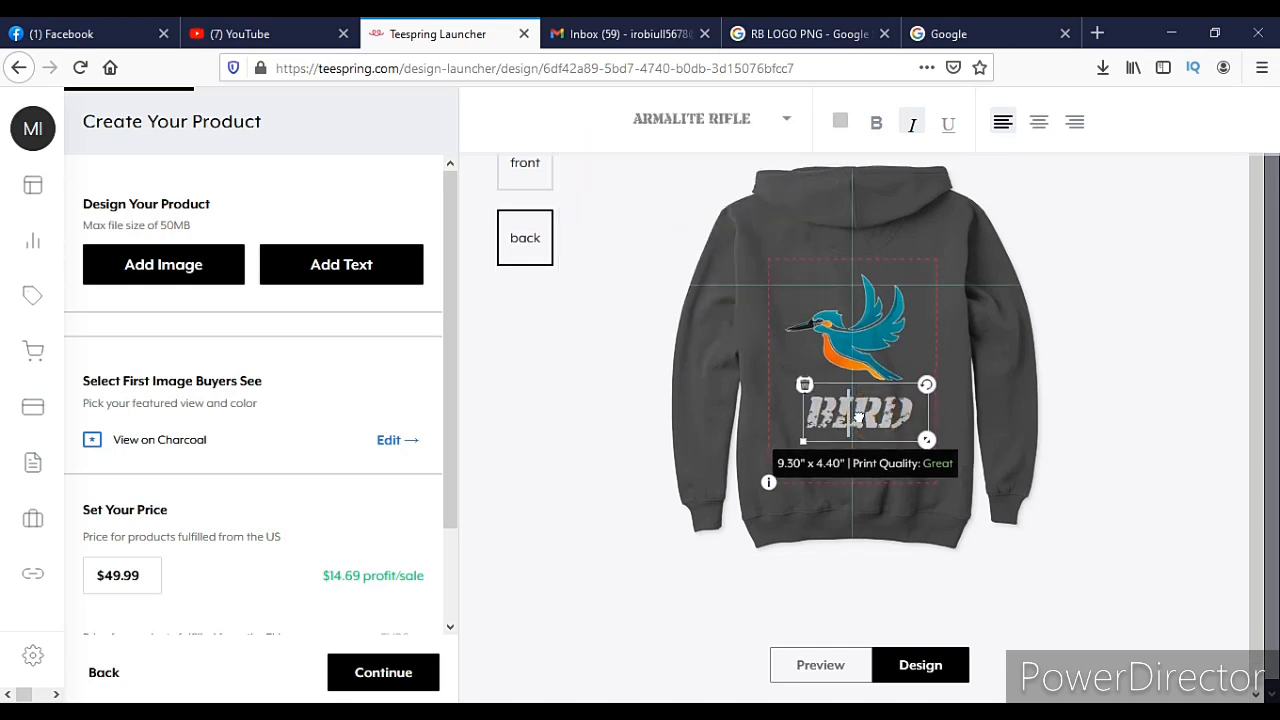
left_click(833, 500)
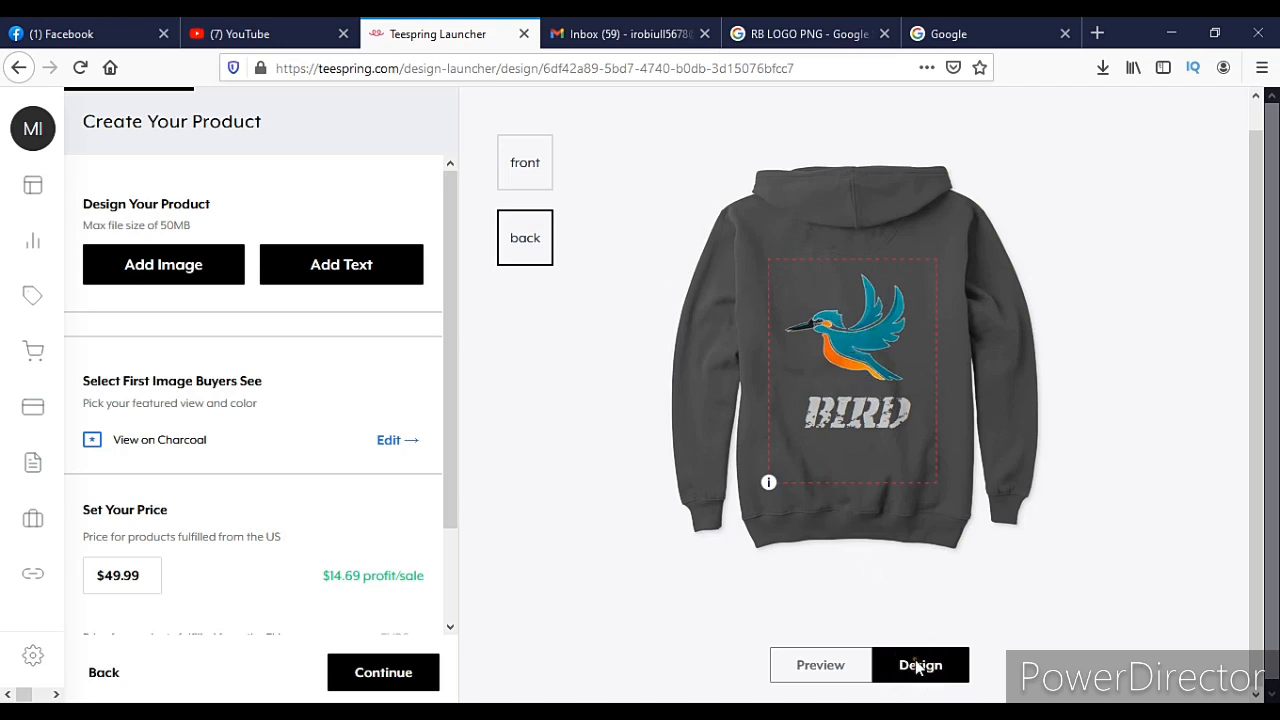
- Preview the hoodie, return to design mode and check the artwork on both the front and the back
left_click(816, 667)
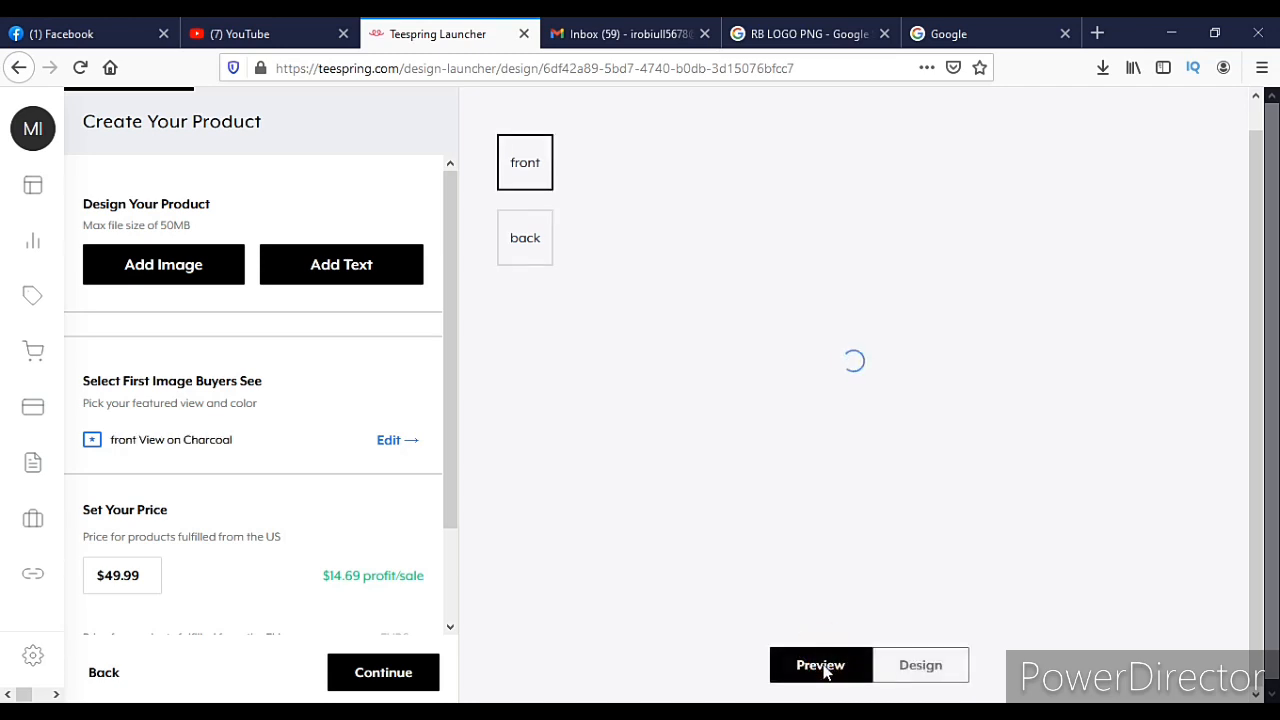
left_click(521, 243)
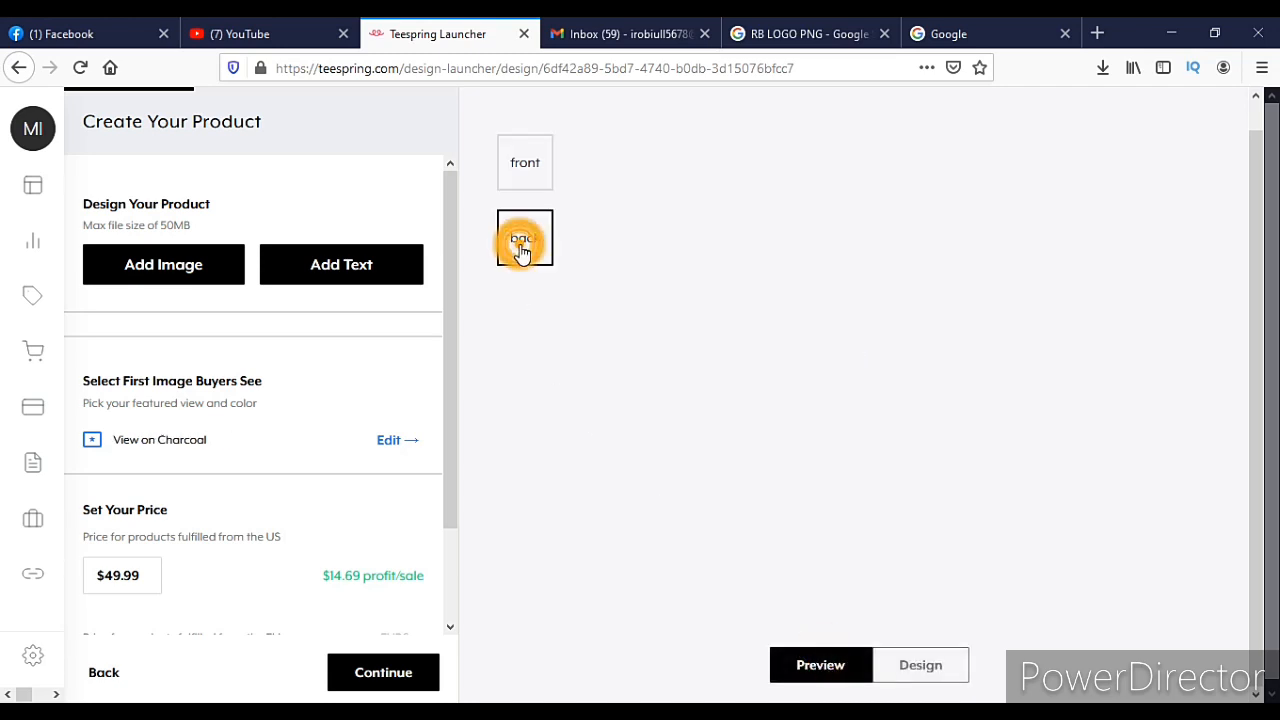
left_click(926, 675)
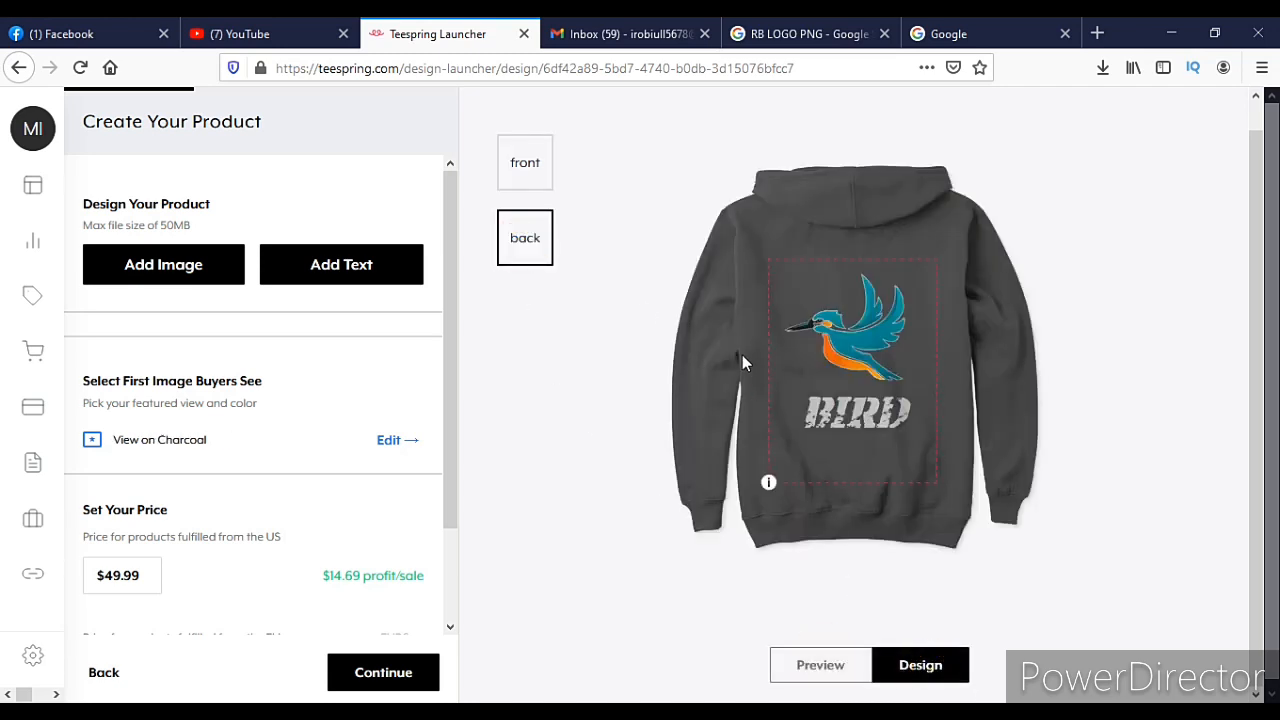
left_click(535, 183)
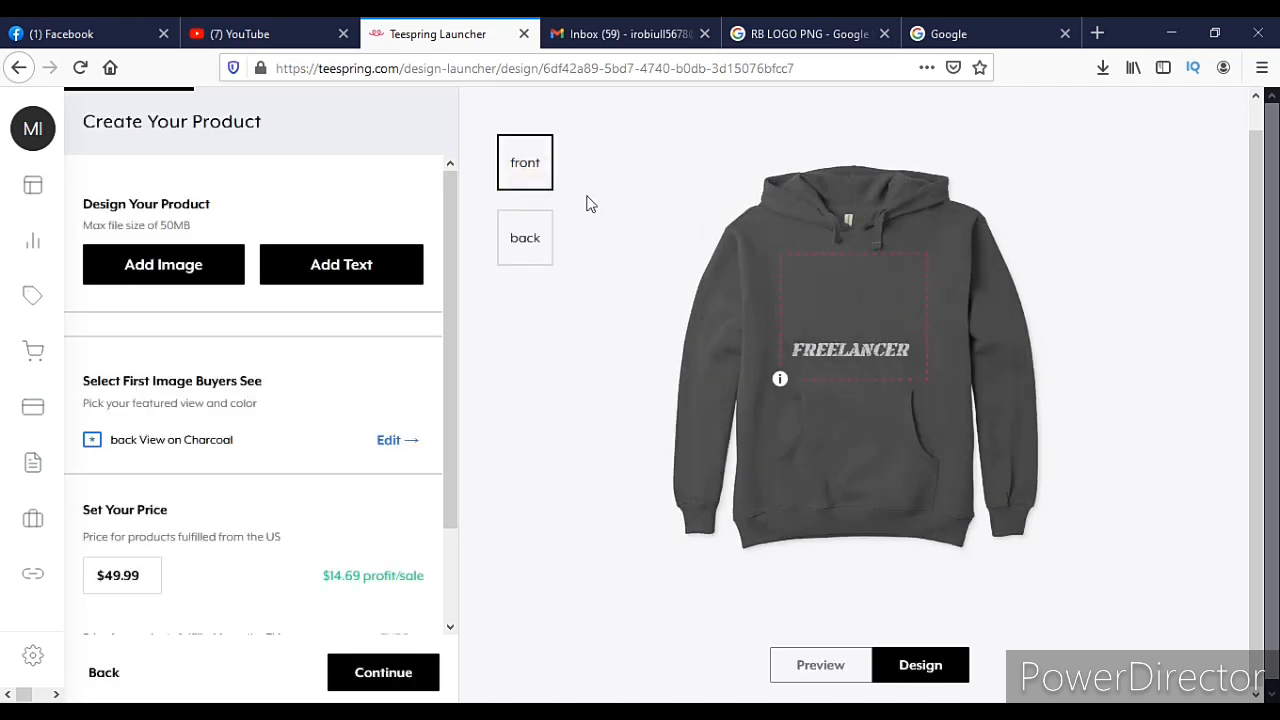
left_click(530, 243)
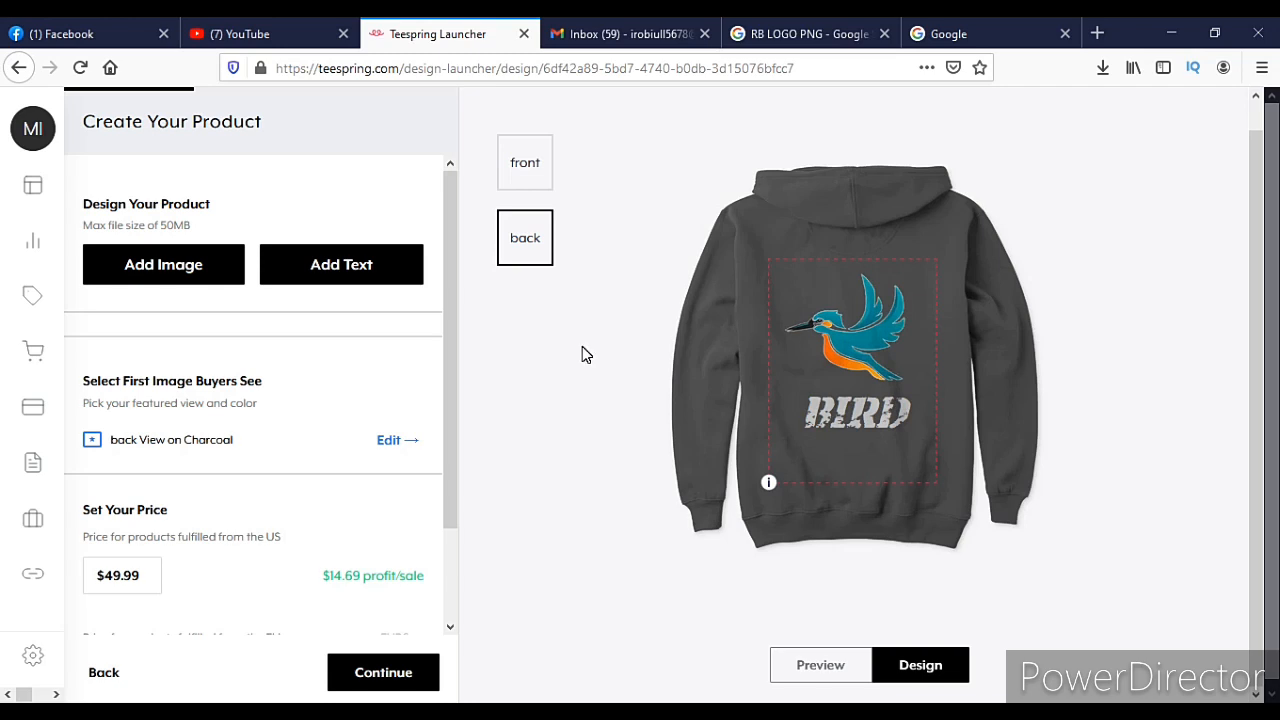
- Set the price for products fulfilled from the US to $59.99 and continue to the listing details
scroll(262, 688, "down", 1)
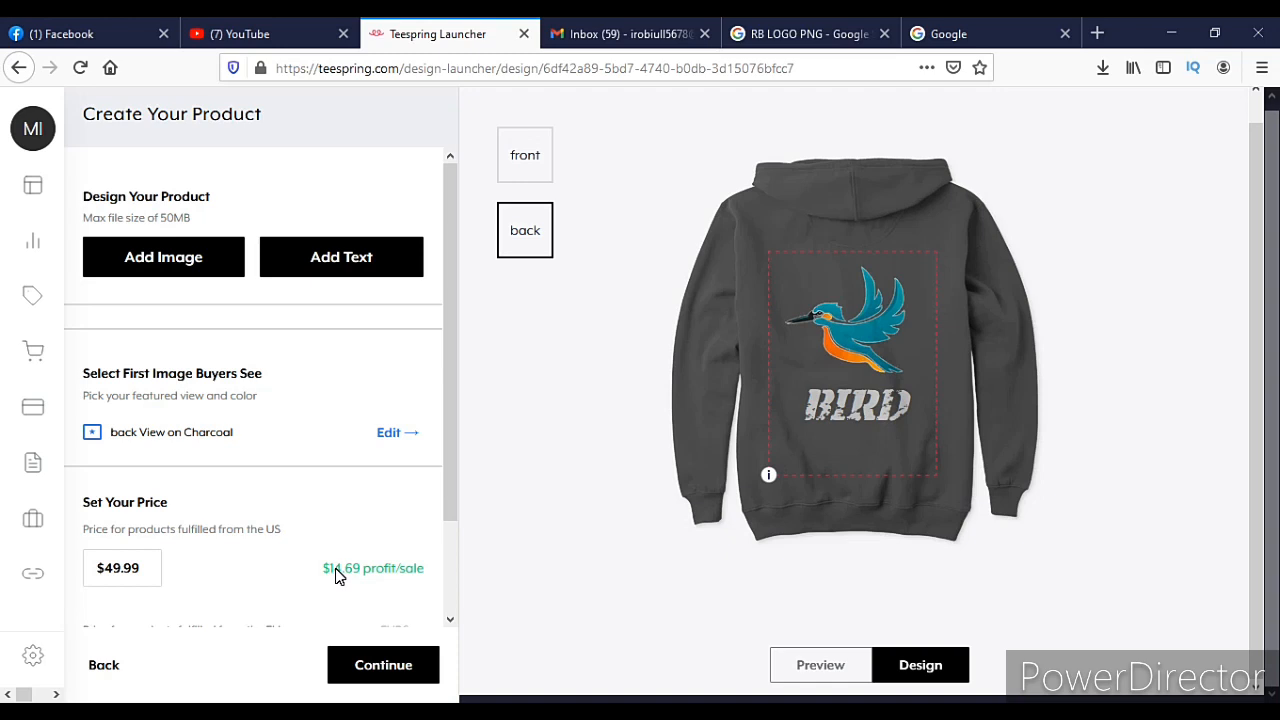
left_click(114, 572)
key("BackSpace")
mouse_move(42, 298)
type("5")
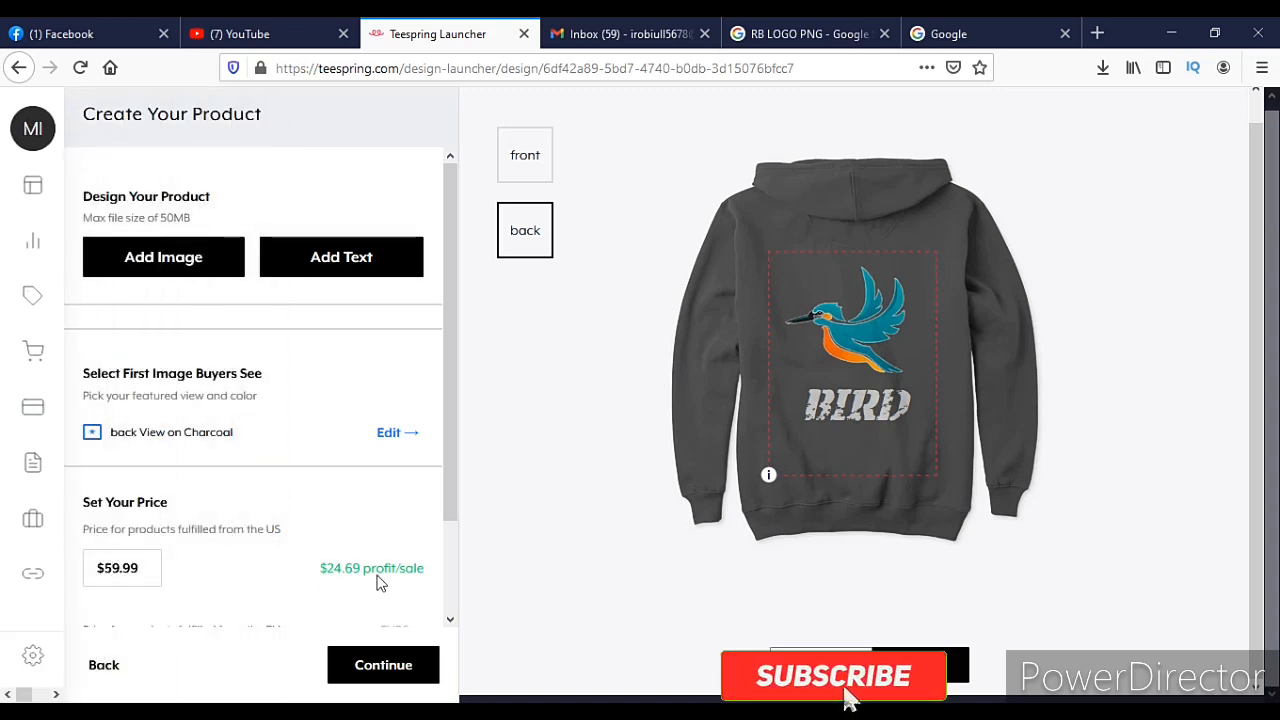
scroll(240, 620, "down", 2)
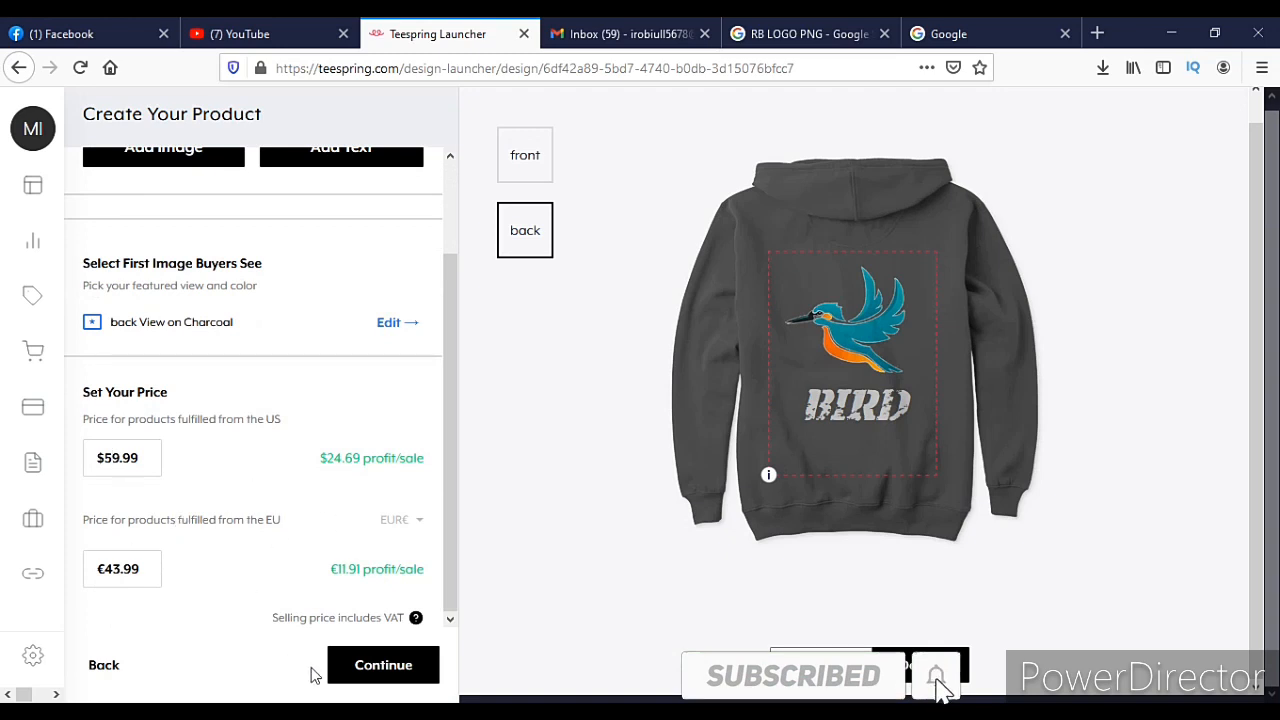
left_click(398, 666)
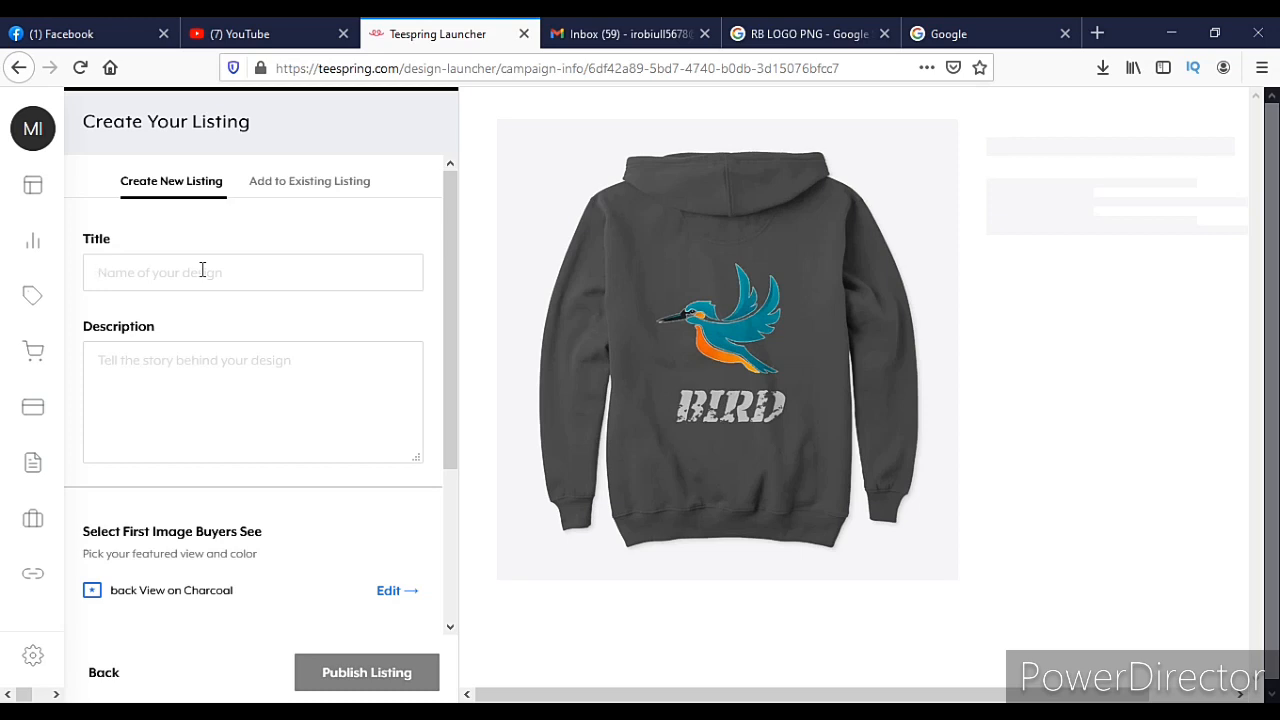
- Title the new listing "freelancer tshirt" and enter "best tshirt design" as its description
type("free")
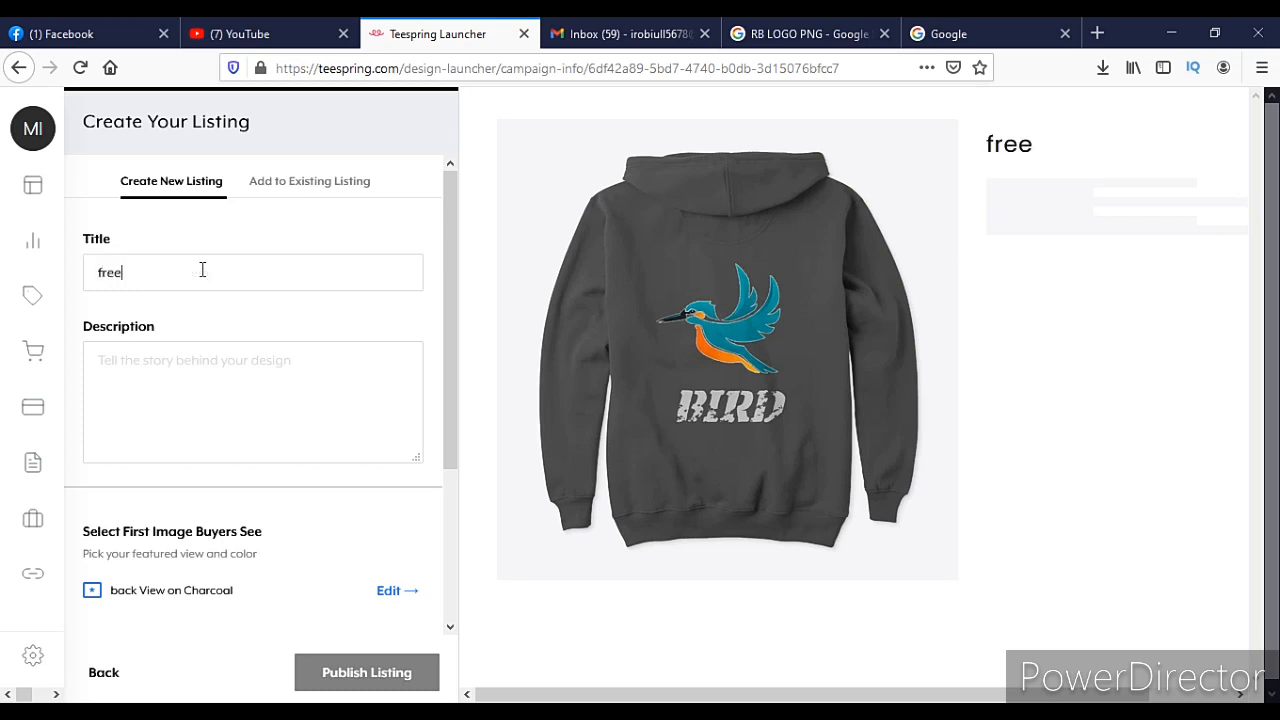
type("k")
type("lancer t")
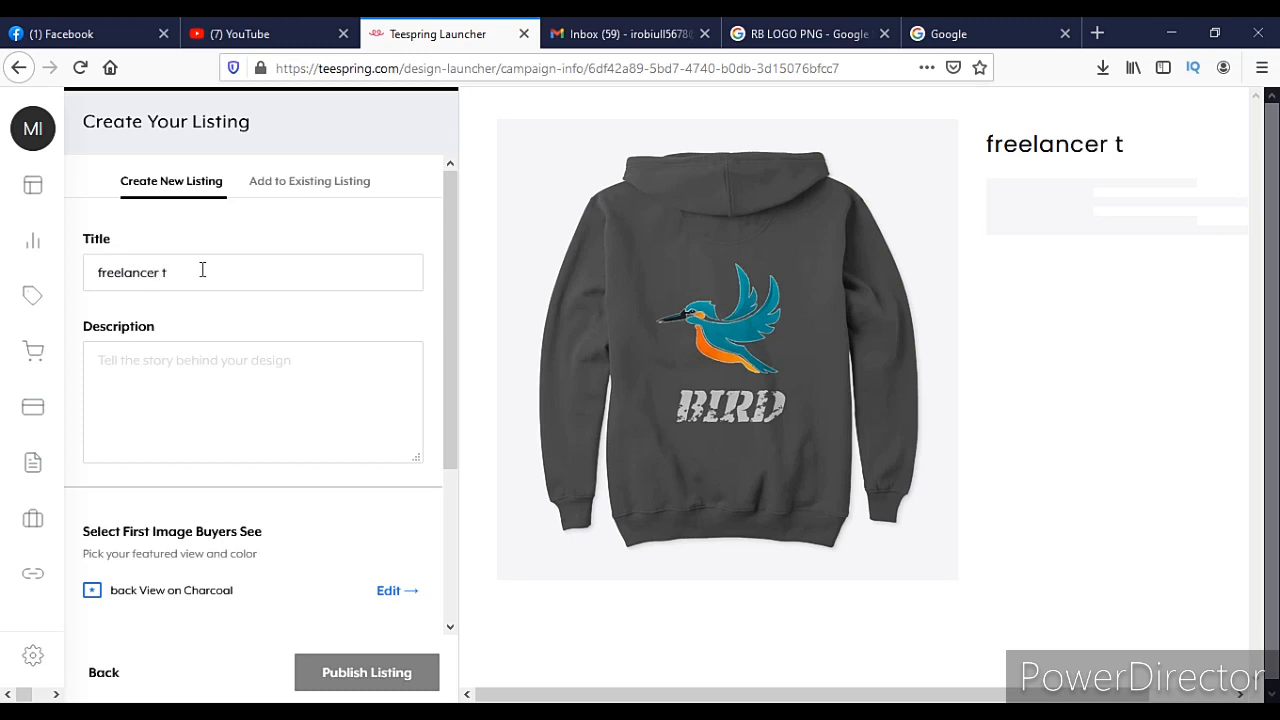
type("shirt")
left_click(228, 381)
mouse_move(138, 357)
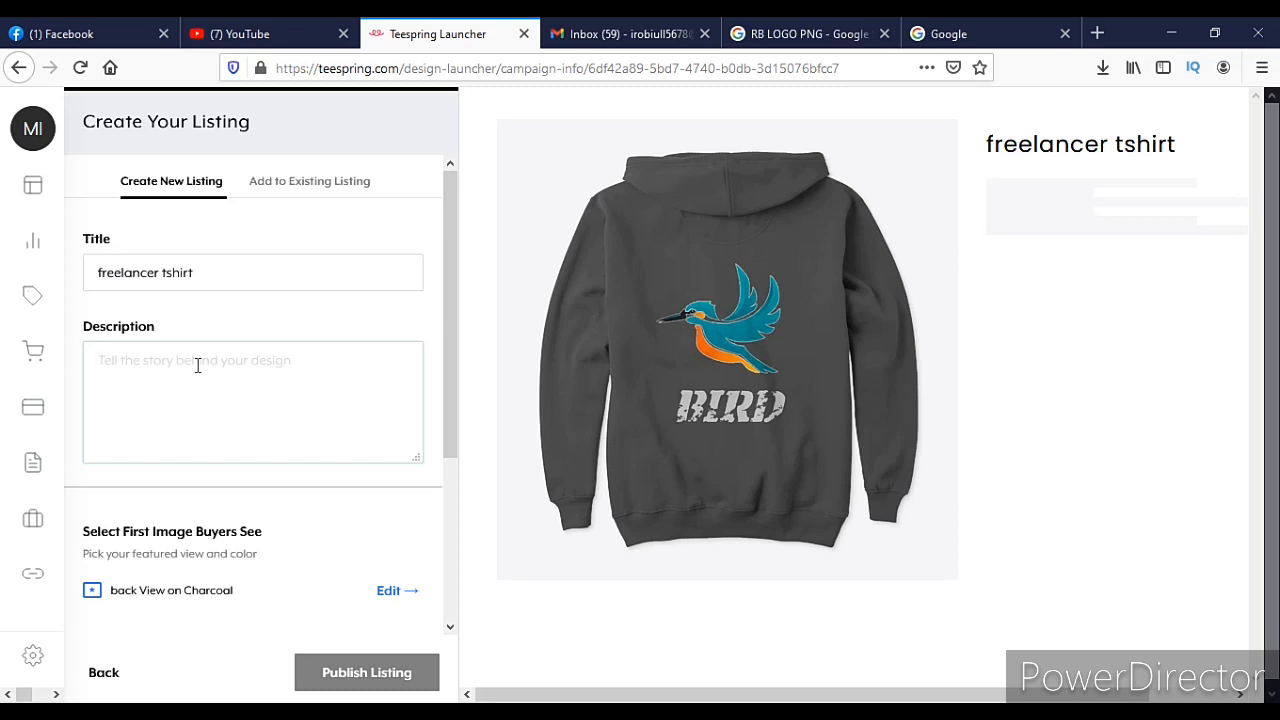
type("bes")
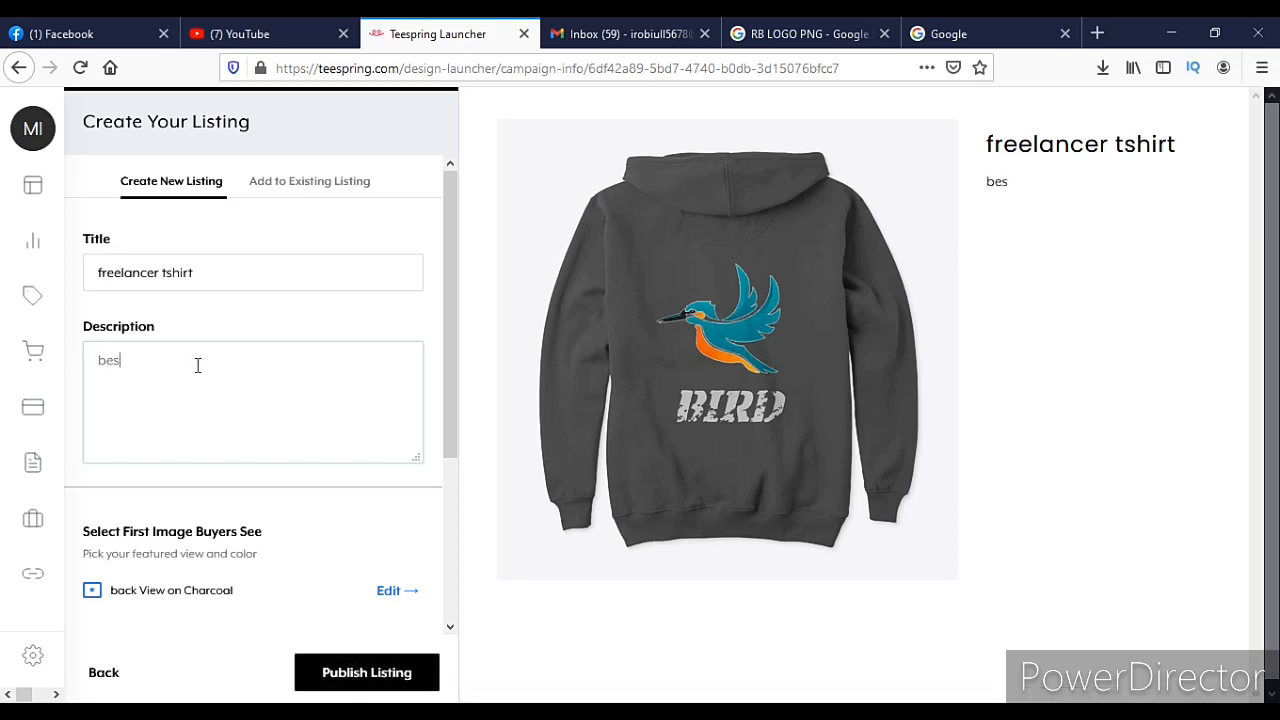
type("t t5")
type("hirt design")
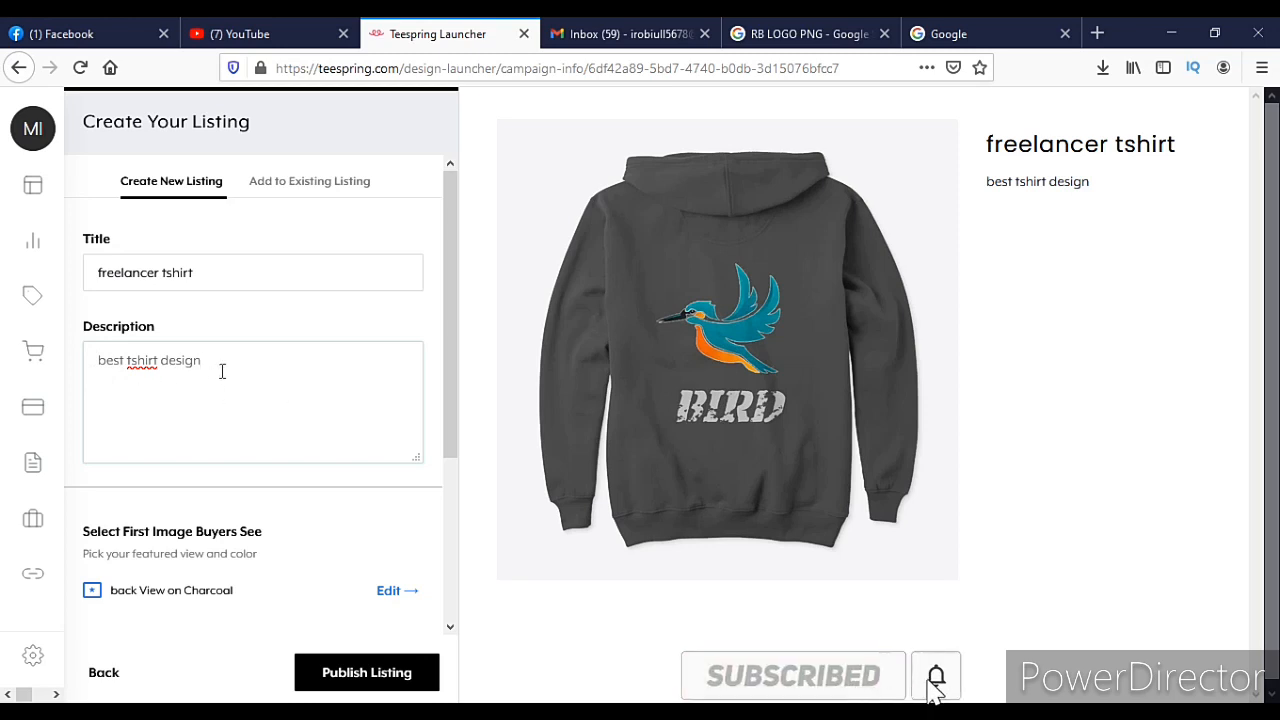
- Replace the listing's URL ending with best_tshirt_design
scroll(206, 371, "down", 3)
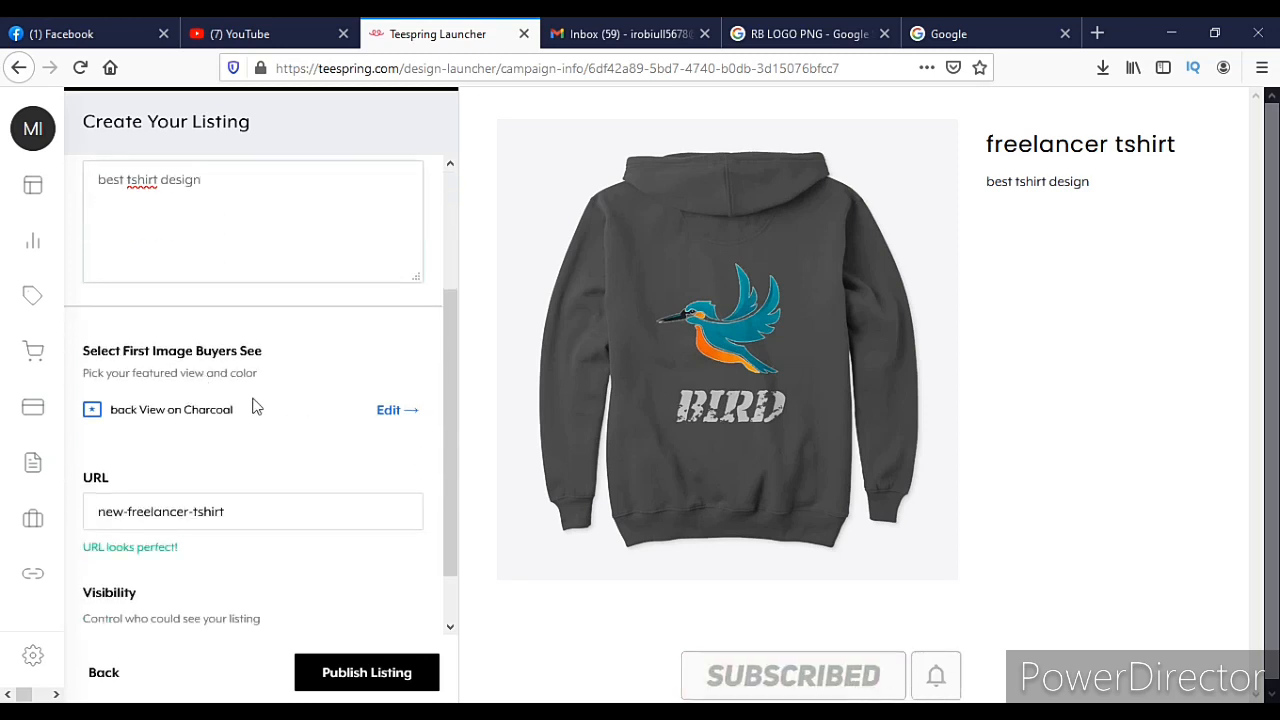
scroll(172, 425, "down", 1)
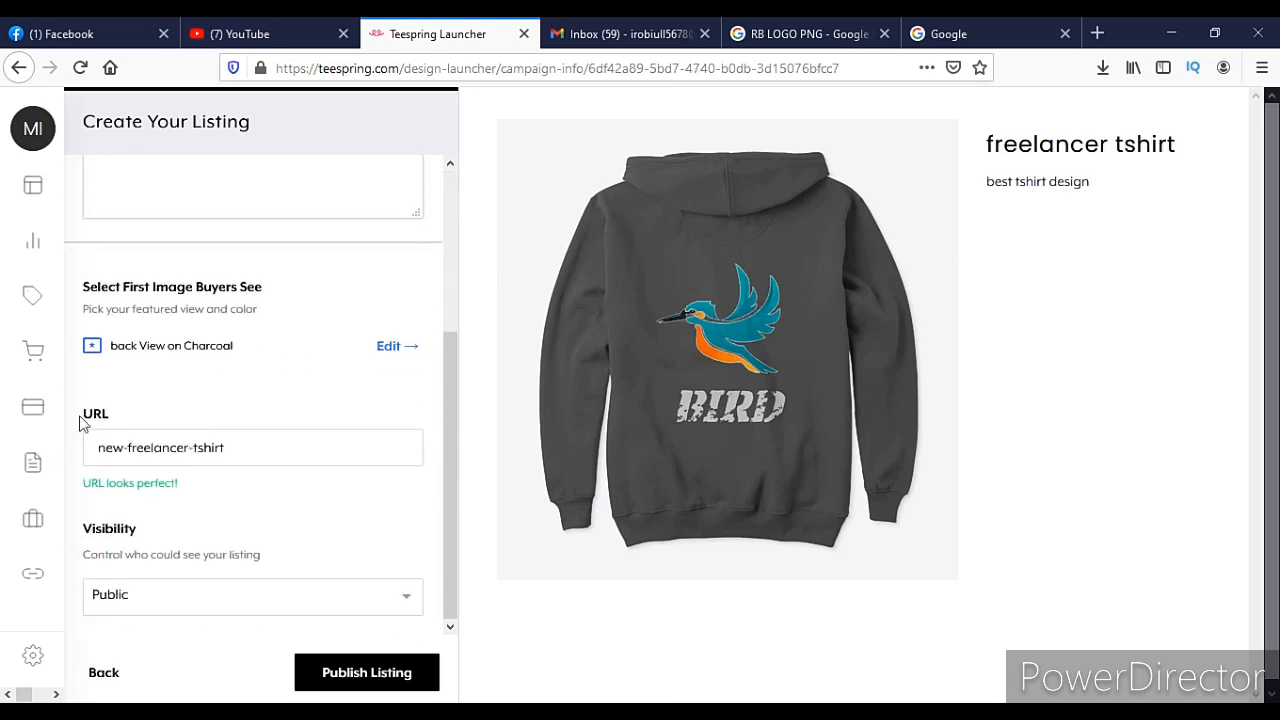
left_click(196, 450)
key("BackSpace")
key("BackSpace")
key("BackSpace")
key("BackSpace")
key("BackSpace")
key("BackSpace")
key("BackSpace")
key("BackSpace")
key("BackSpace")
key("BackSpace")
key("BackSpace")
key("BackSpace")
key("BackSpace")
key("BackSpace")
key("BackSpace")
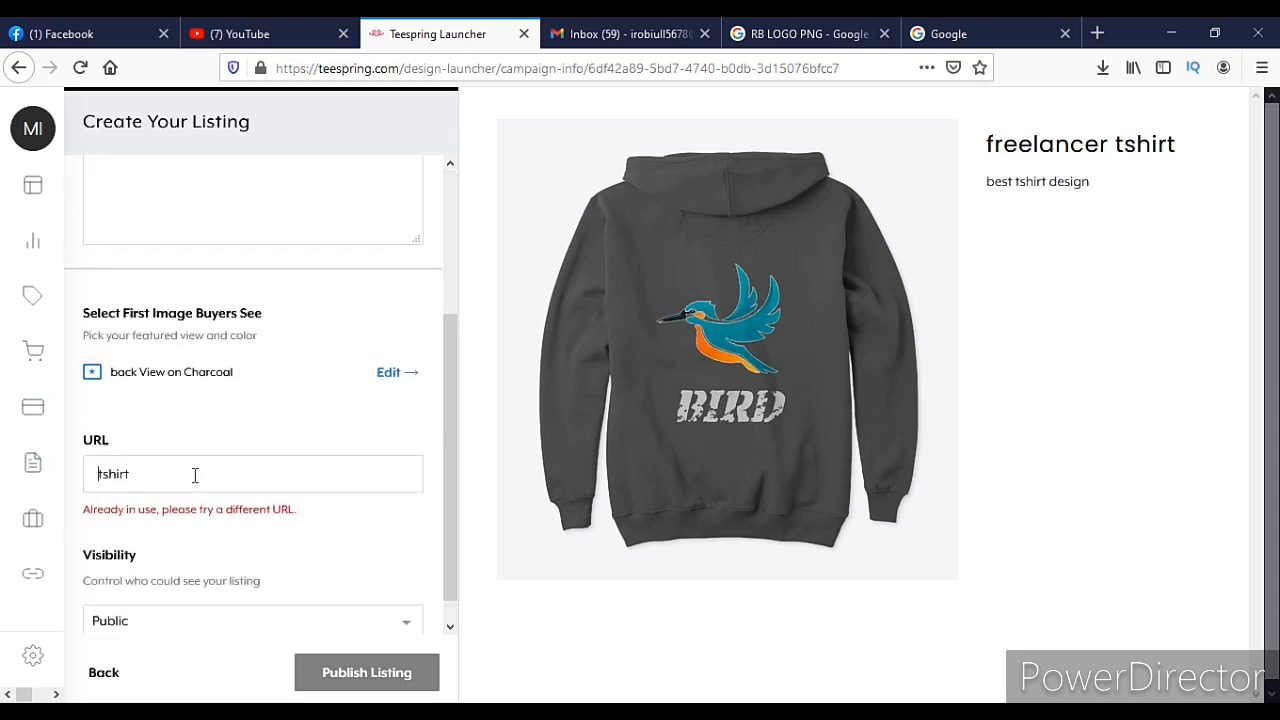
left_click(181, 451)
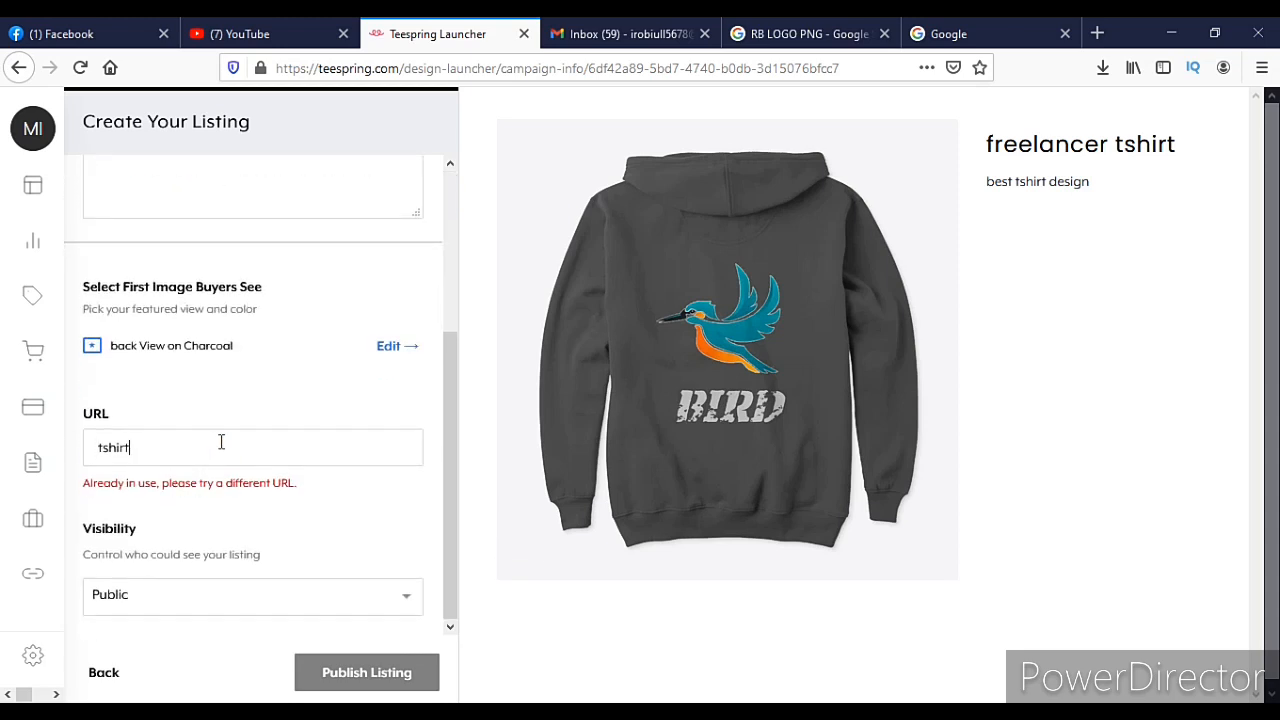
left_click(159, 447)
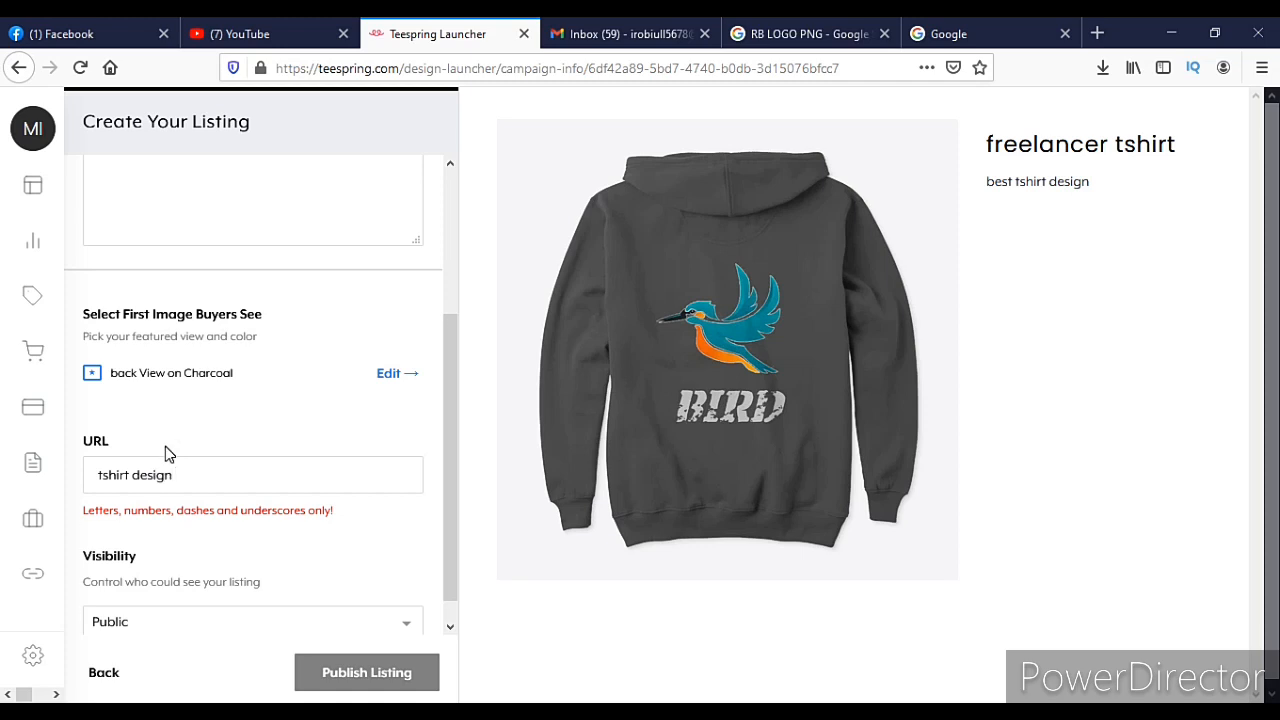
left_click(323, 551)
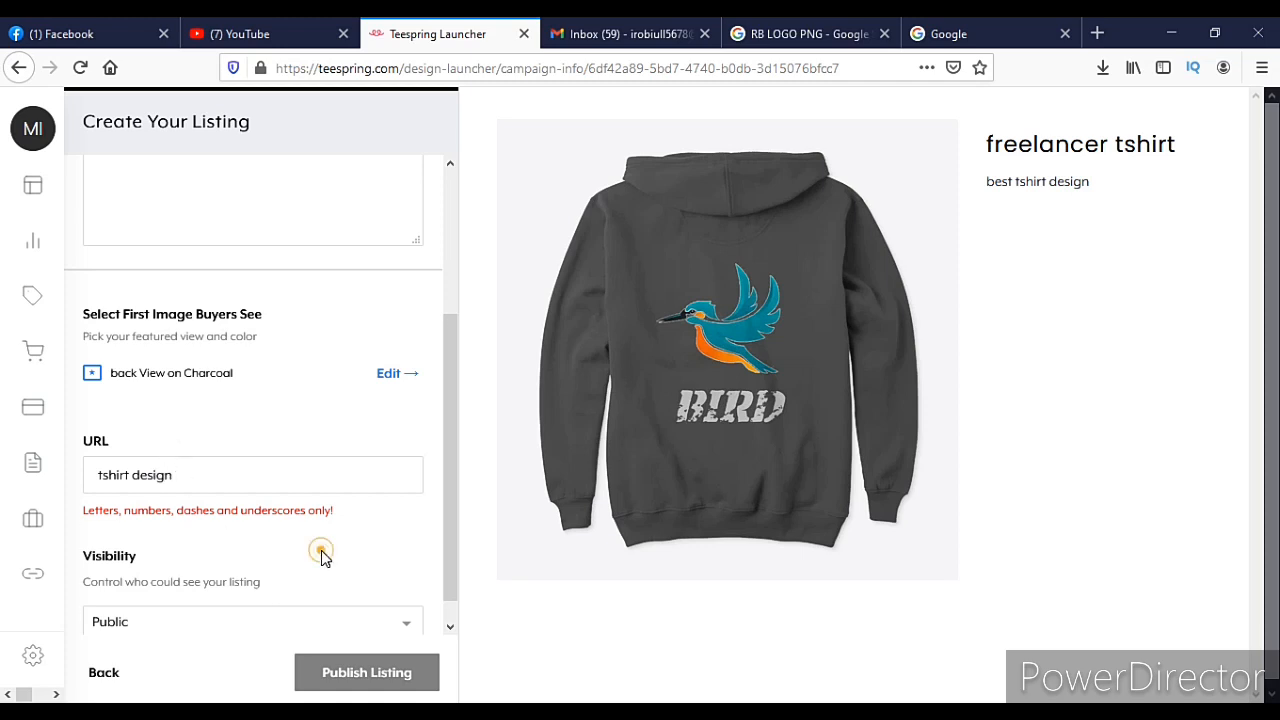
left_click(253, 467)
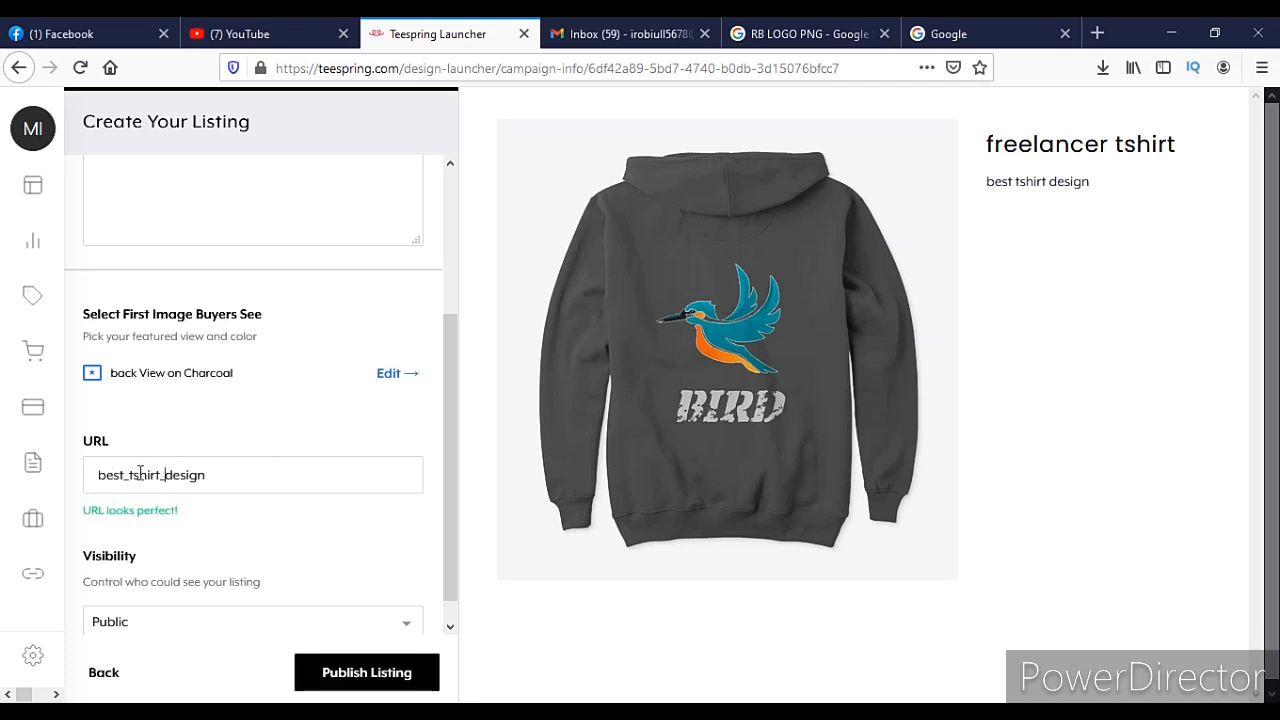
- Review the listing details, keep the visibility set to Public and publish the listing
scroll(140, 472, "down", 1)
scroll(170, 430, "up", 4)
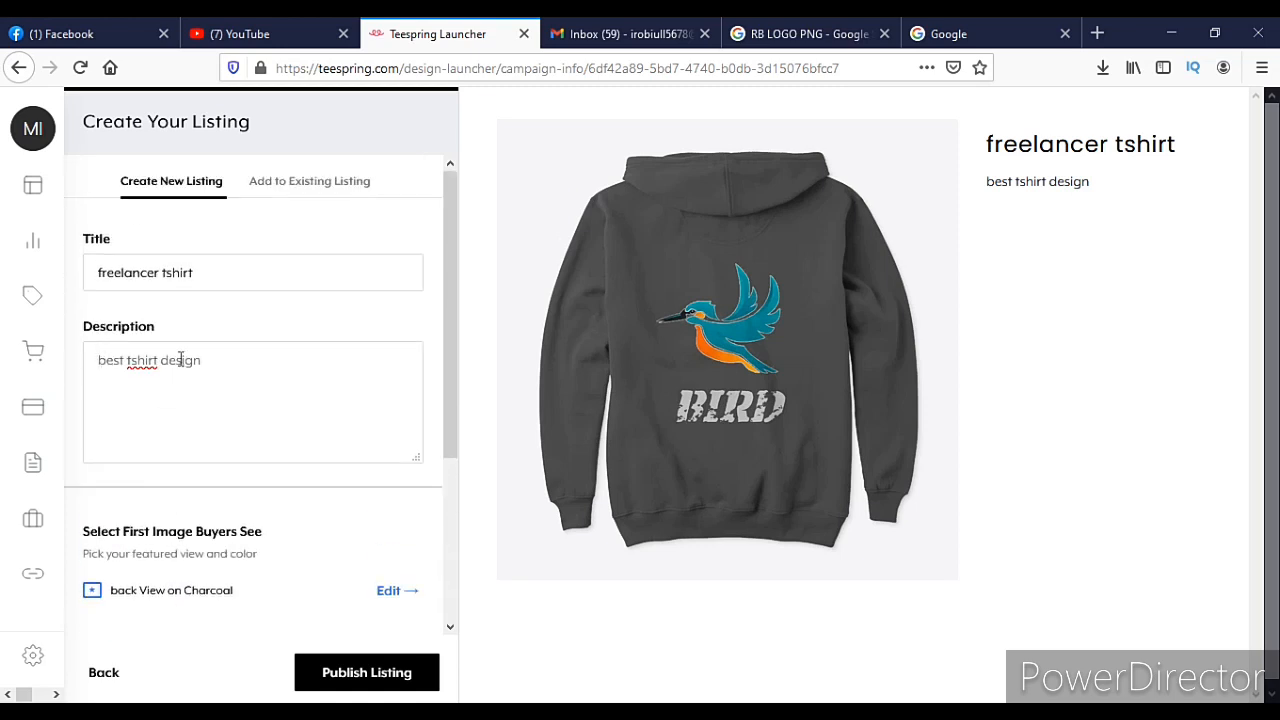
scroll(178, 380, "down", 4)
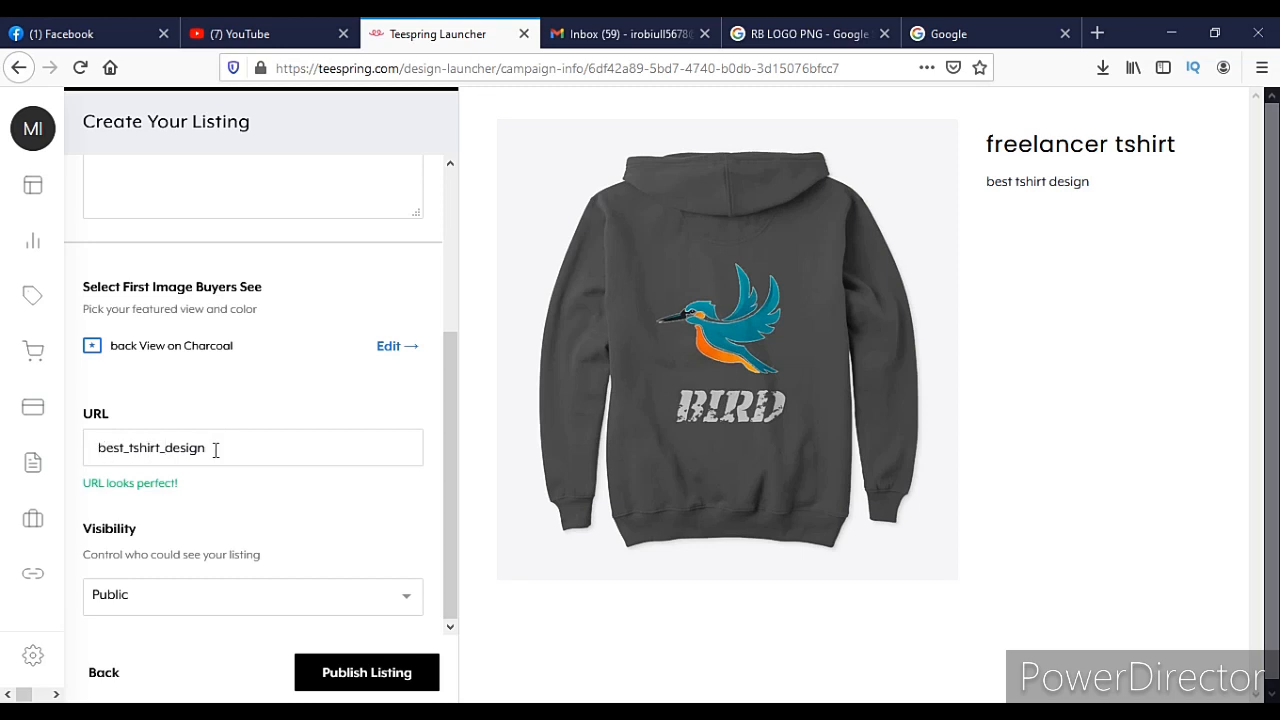
scroll(124, 597, "down", 1)
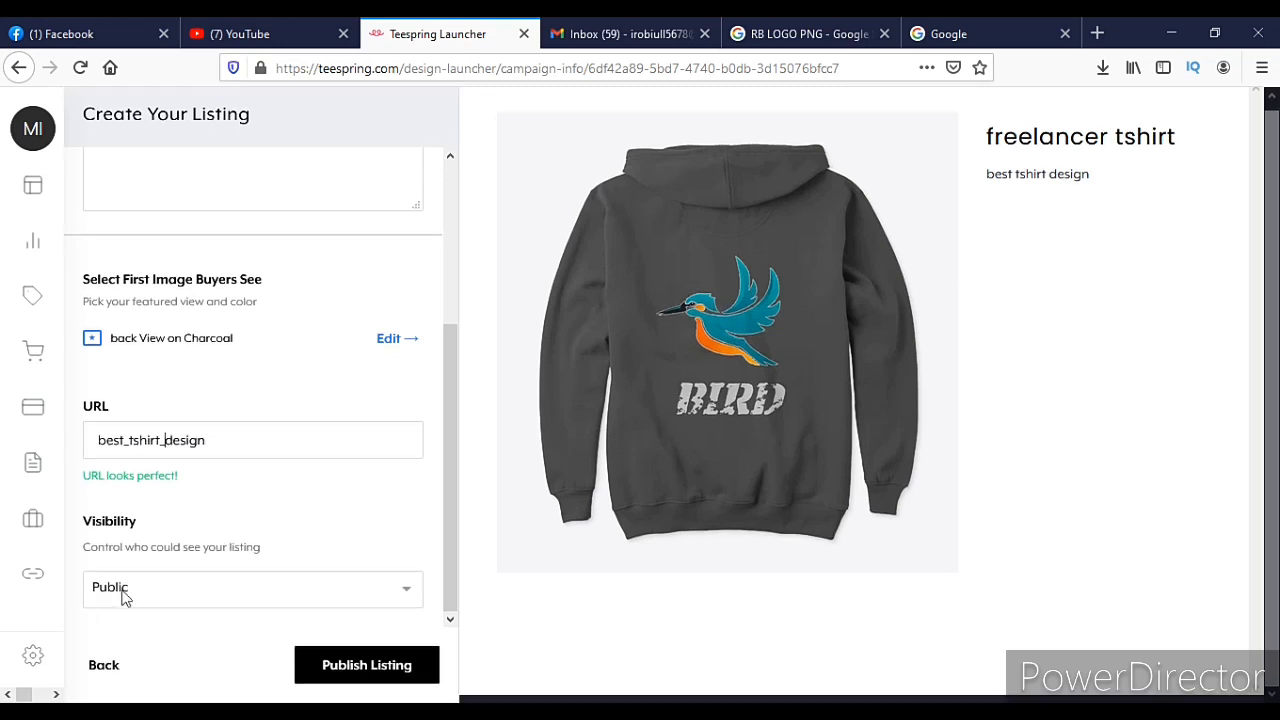
left_click(146, 590)
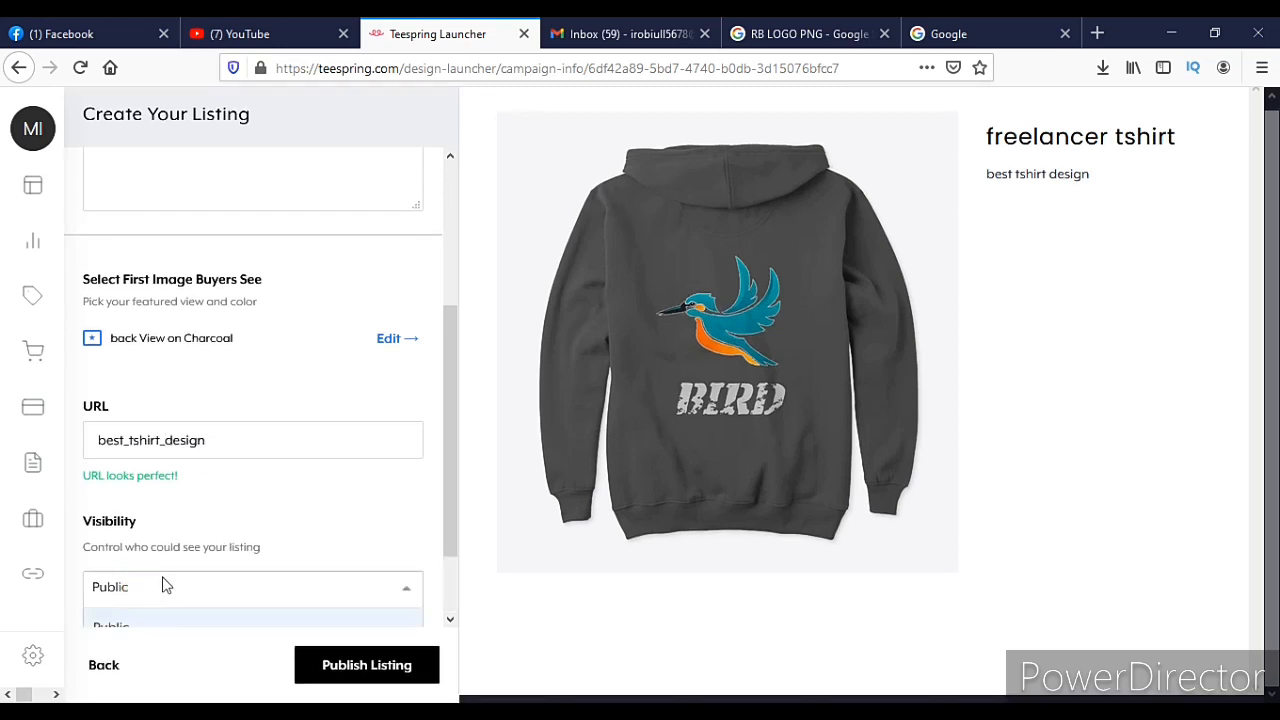
scroll(170, 575, "down", 2)
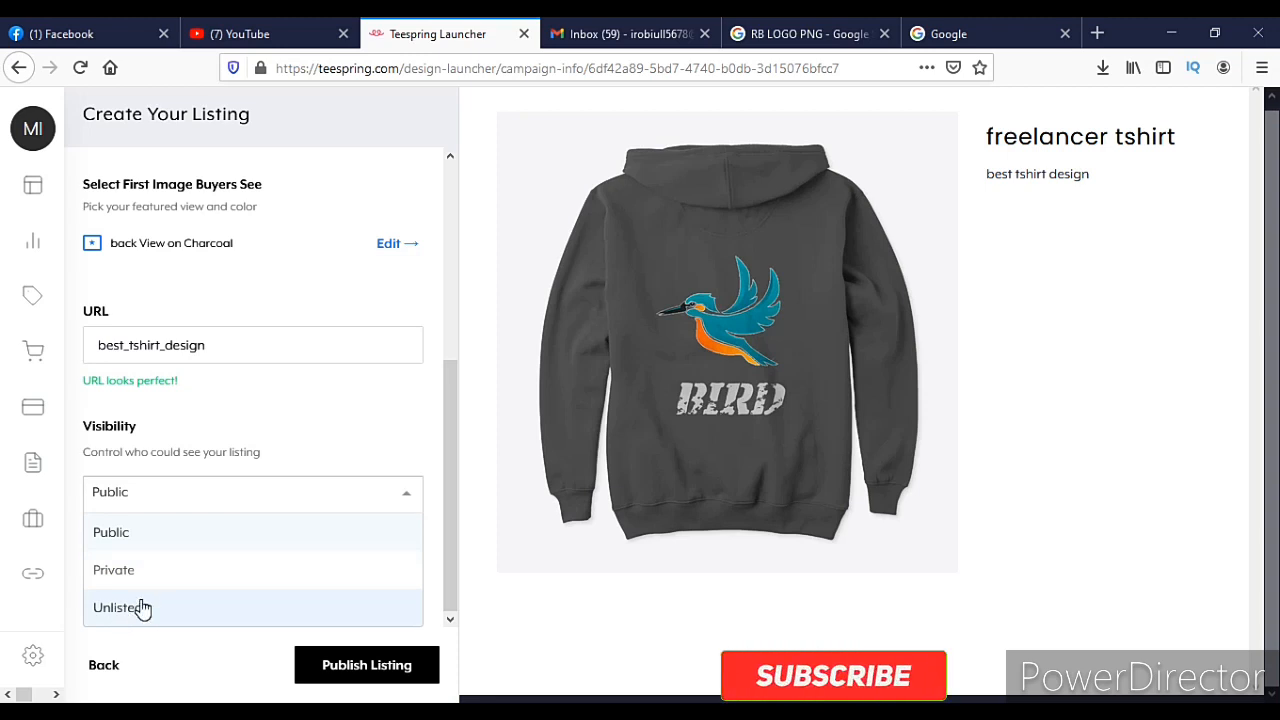
left_click(164, 503)
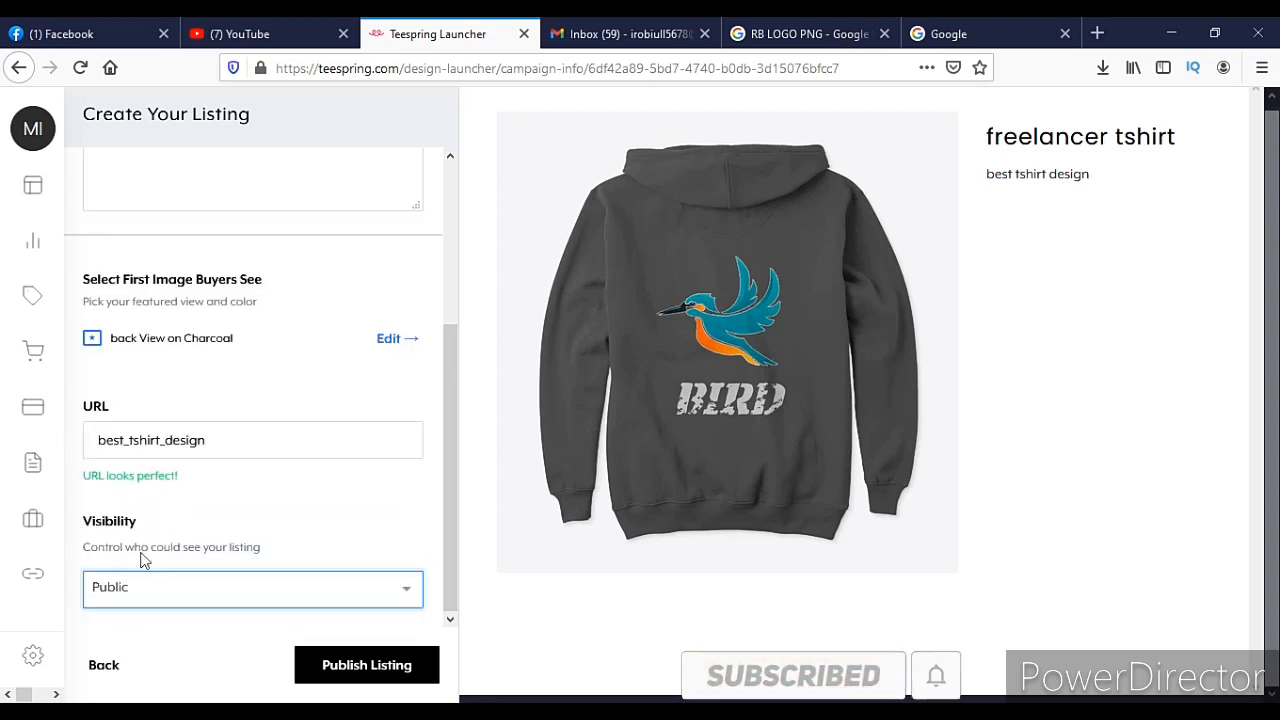
left_click(370, 666)
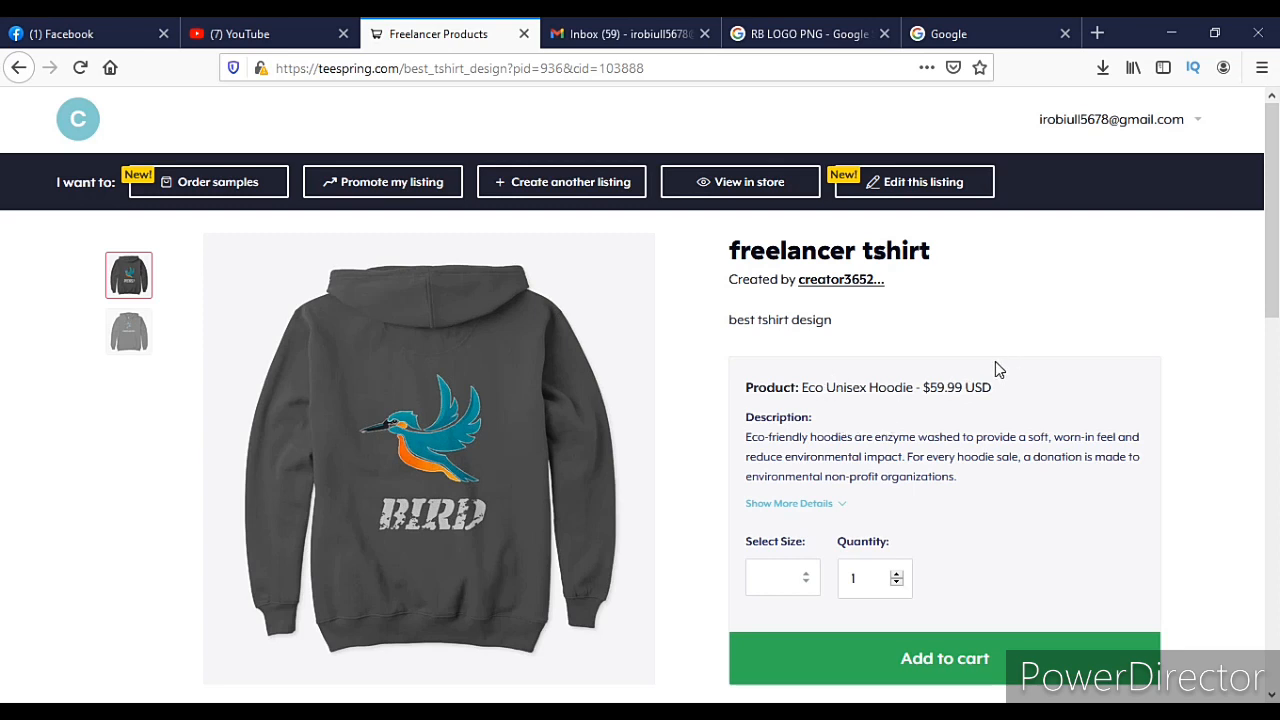
- Compare the front and back images of the hoodie on the published product page
left_click(140, 330)
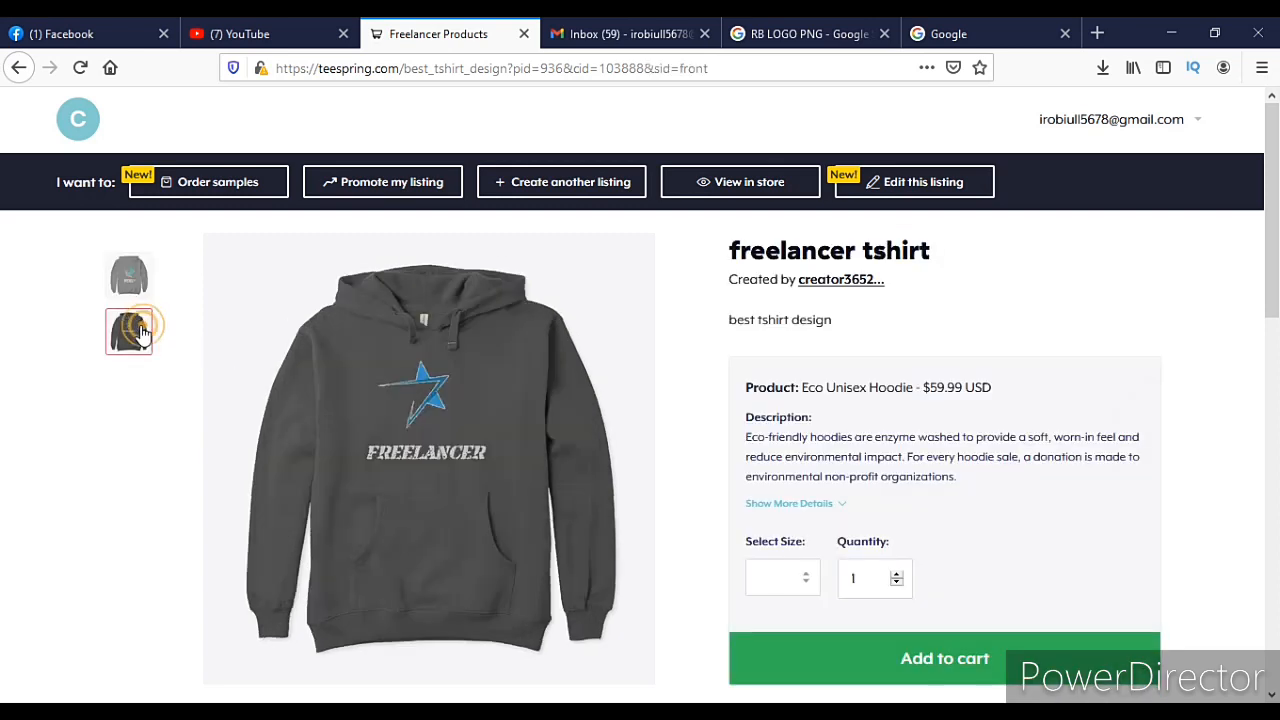
left_click(128, 278)
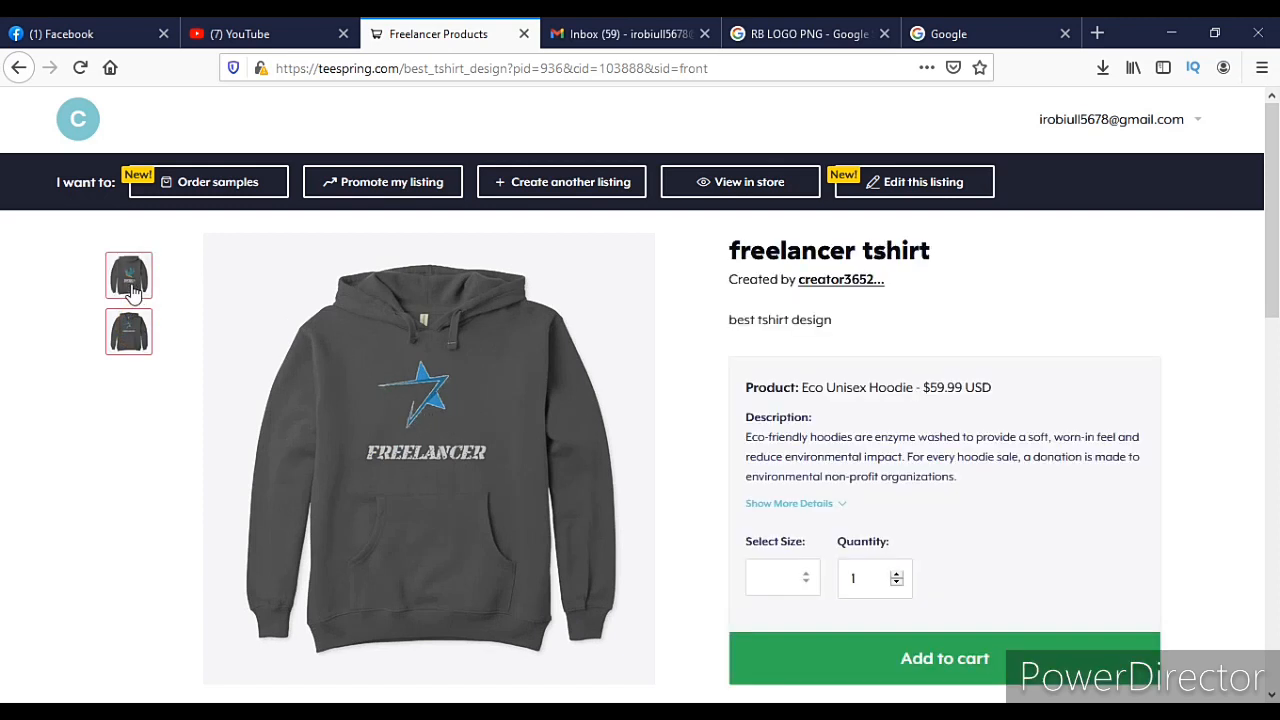
left_click(142, 340)
left_click(130, 280)
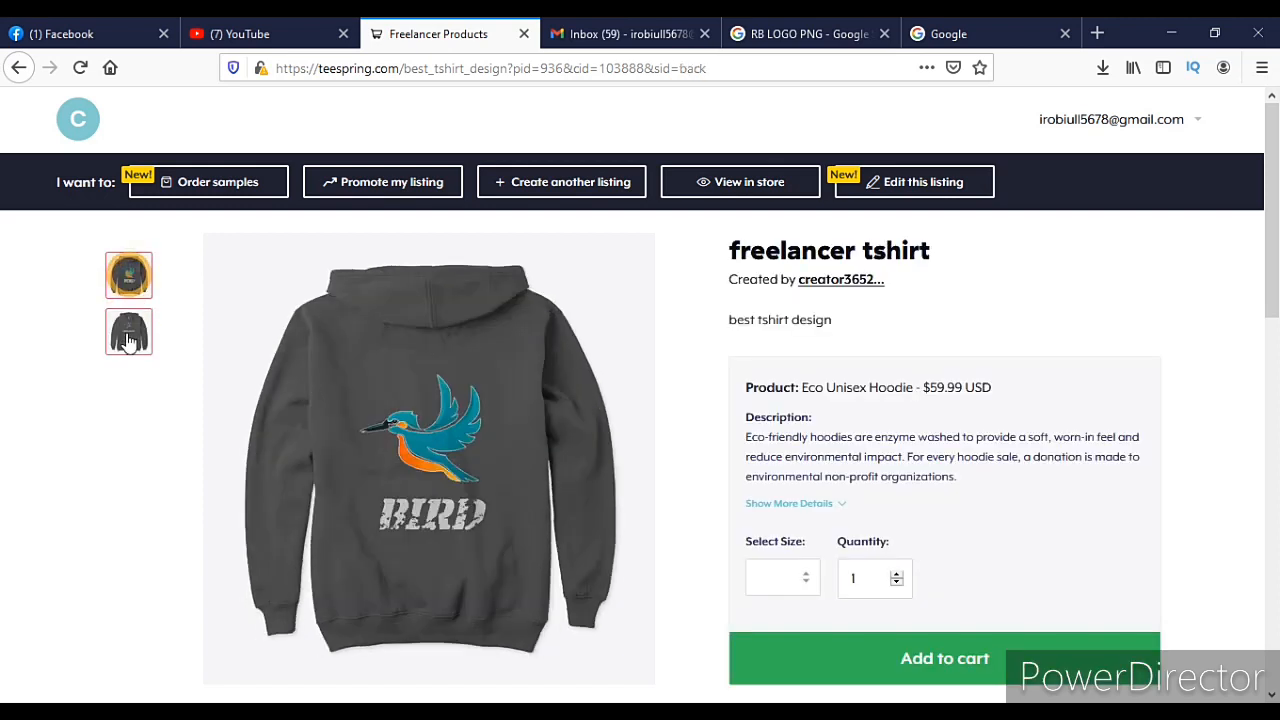
left_click(130, 325)
left_click(136, 287)
left_click(128, 333)
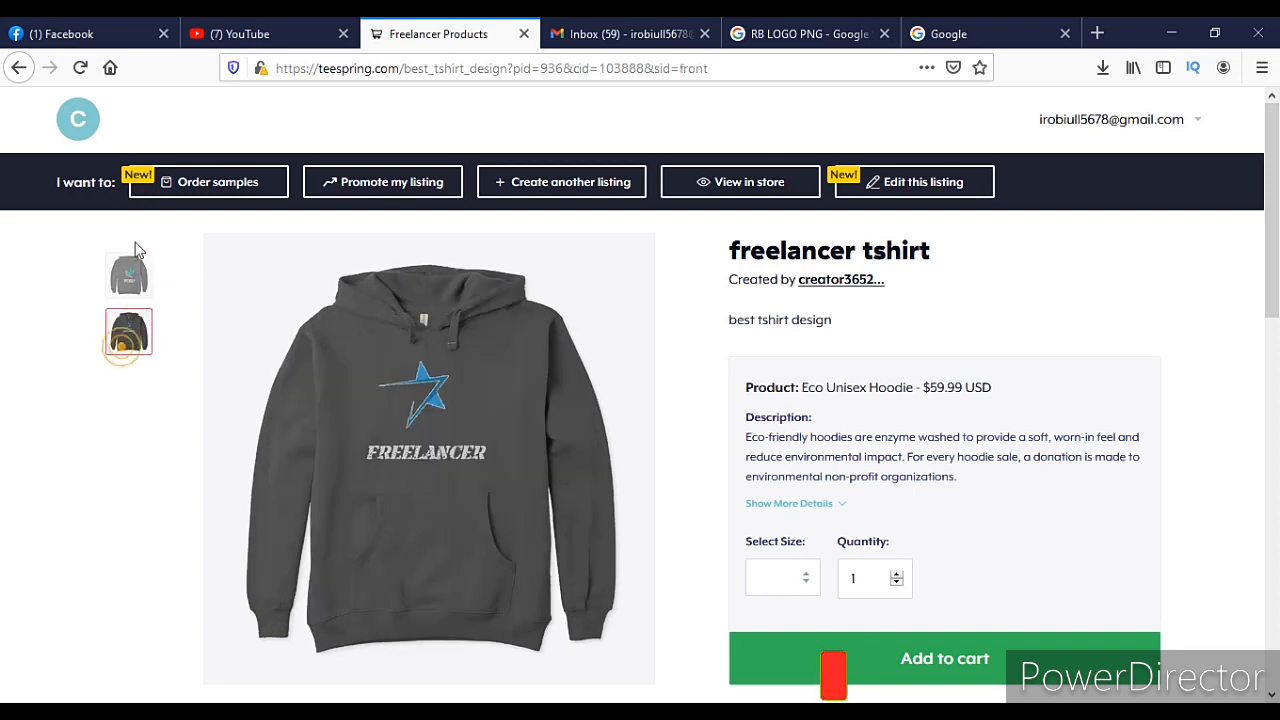
left_click(131, 262)
left_click(128, 330)
left_click(128, 278)
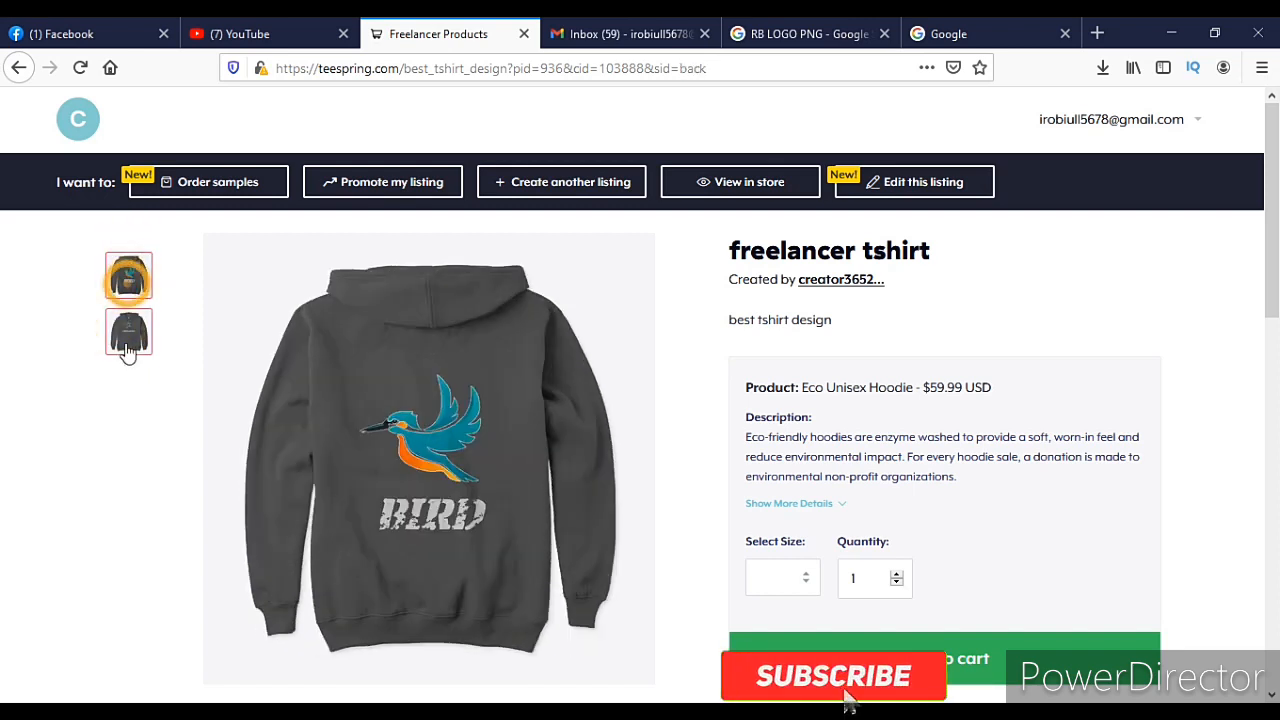
left_click(128, 333)
left_click(128, 278)
left_click(128, 330)
left_click(128, 283)
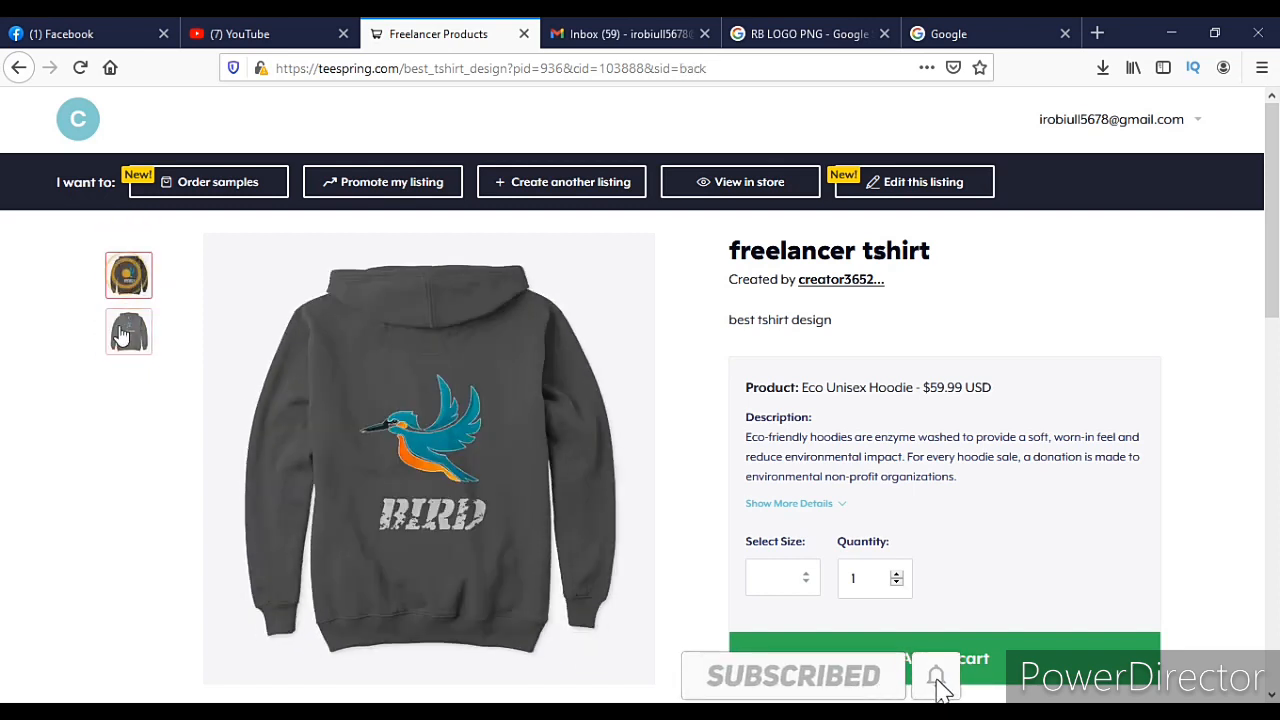
left_click(128, 330)
- Add one hoodie to the cart from the product page and dismiss the cart message
scroll(920, 530, "down", 5)
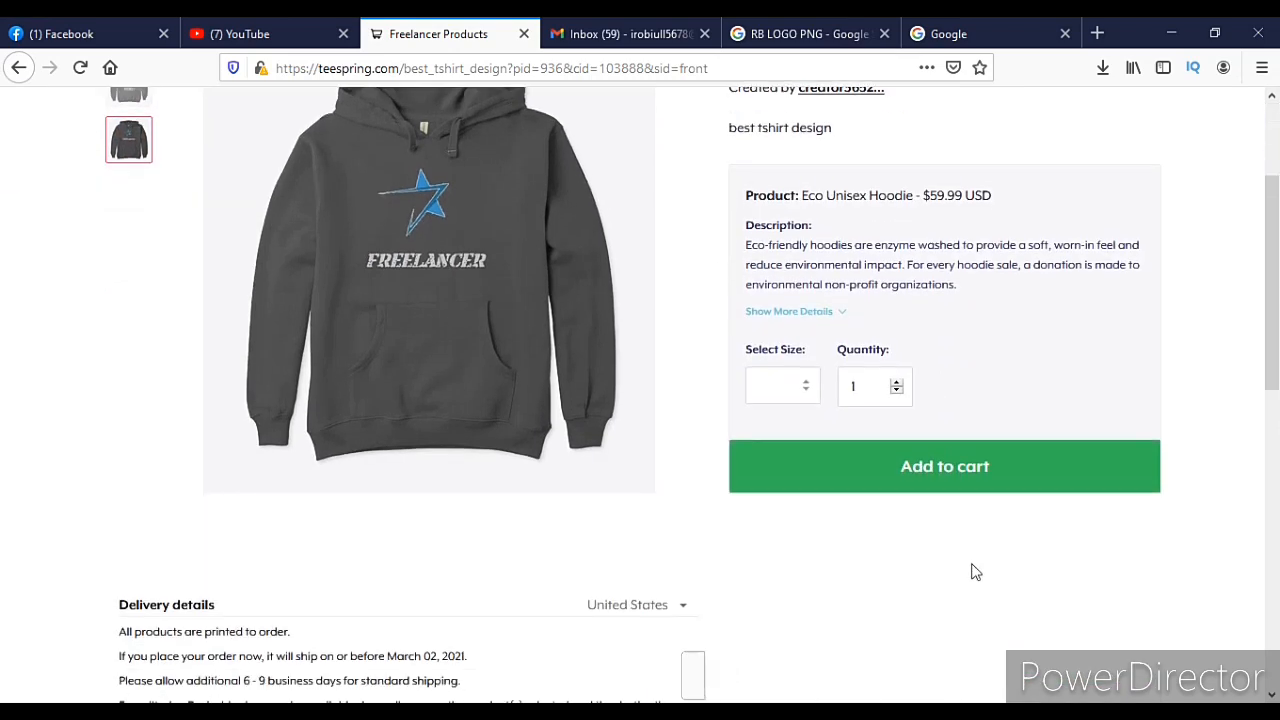
scroll(520, 430, "down", 5)
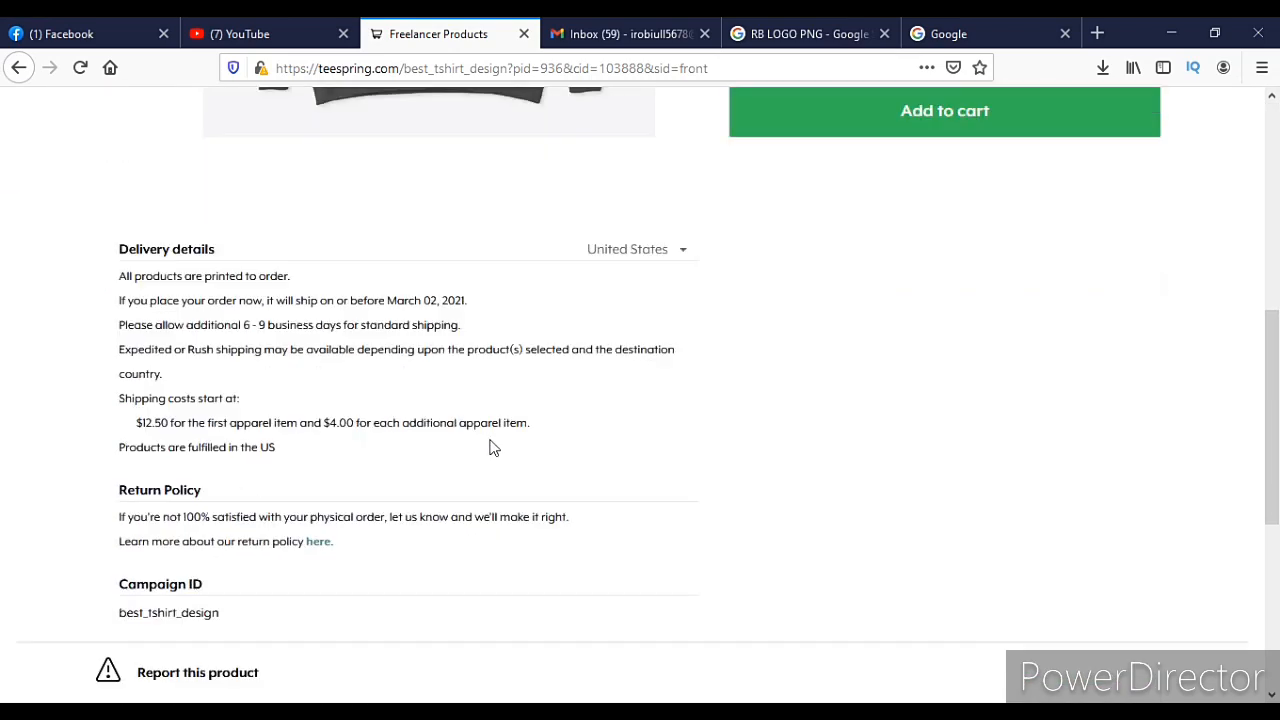
scroll(334, 466, "up", 3)
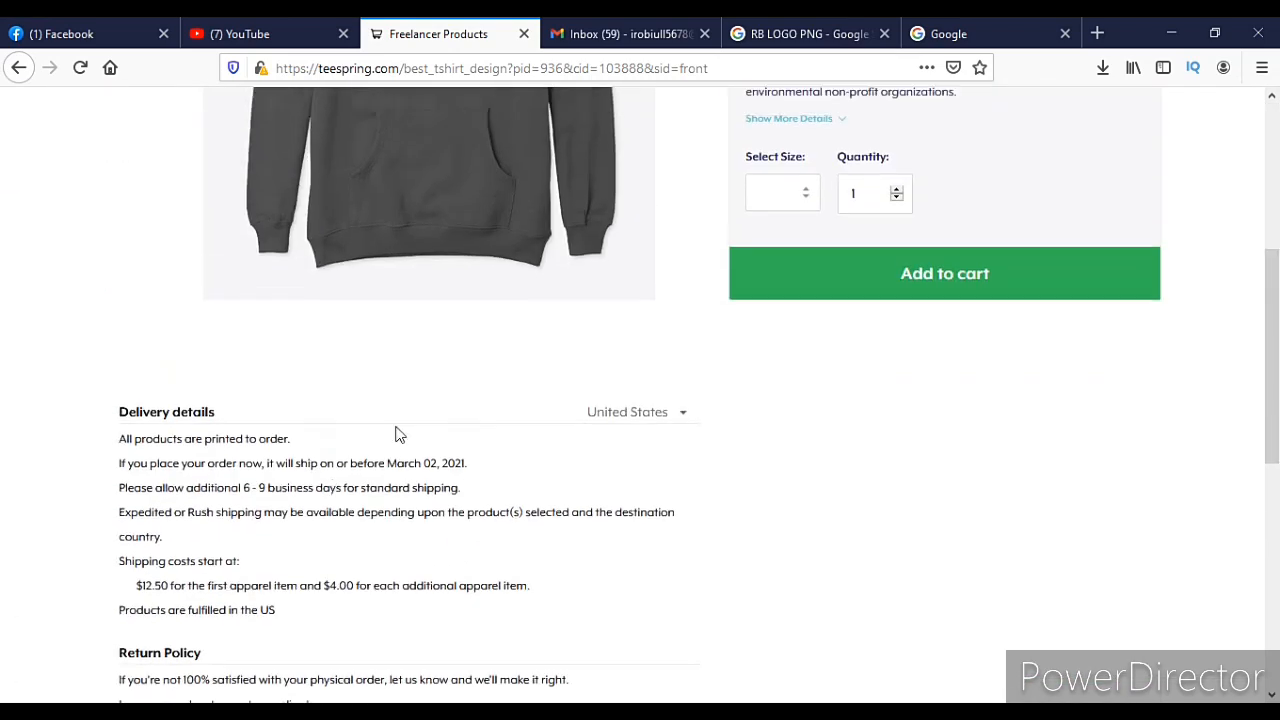
left_click(984, 276)
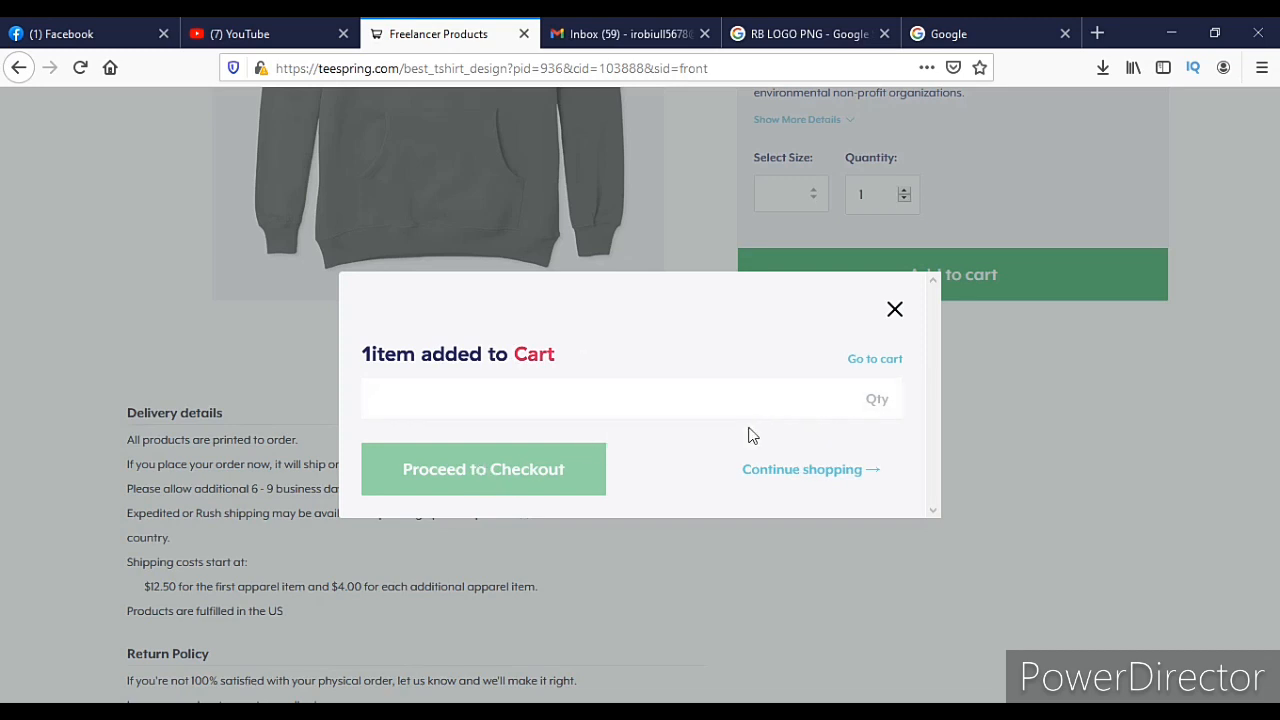
left_click(895, 311)
- Check the delivery region options, choose United States, and look through the delivery, return policy and campaign details
scroll(134, 340, "down", 2)
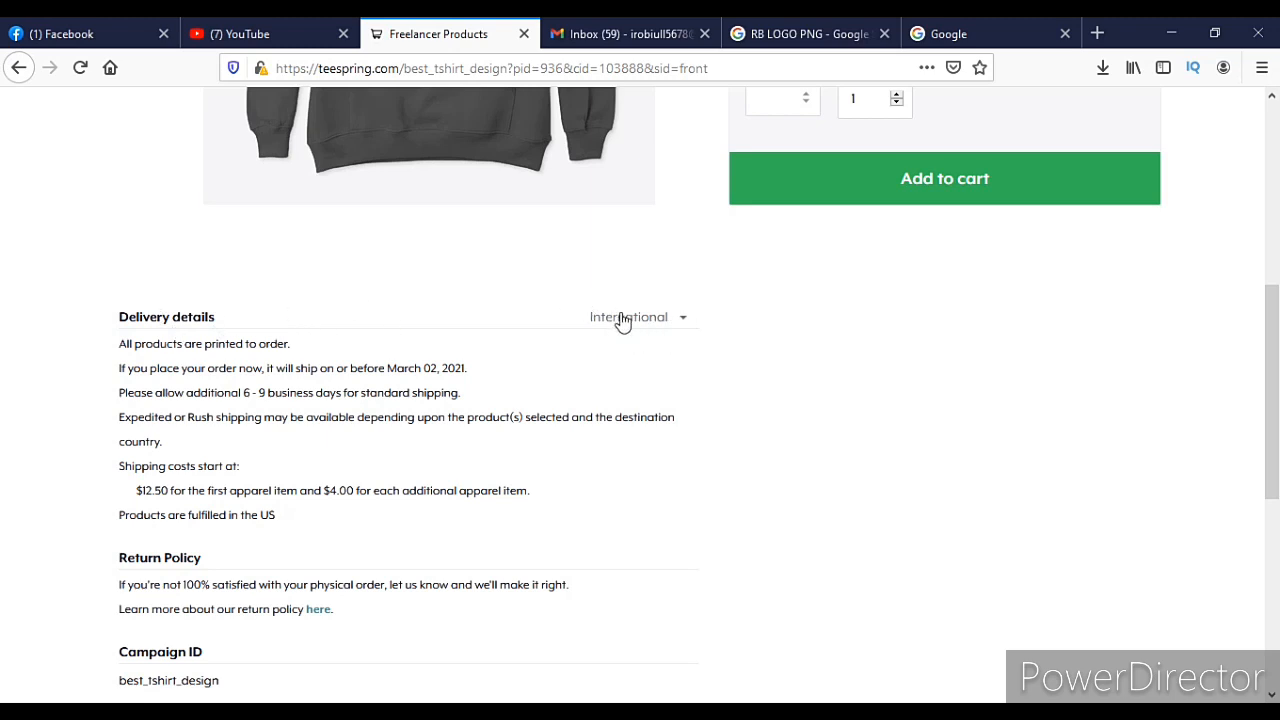
left_click(658, 317)
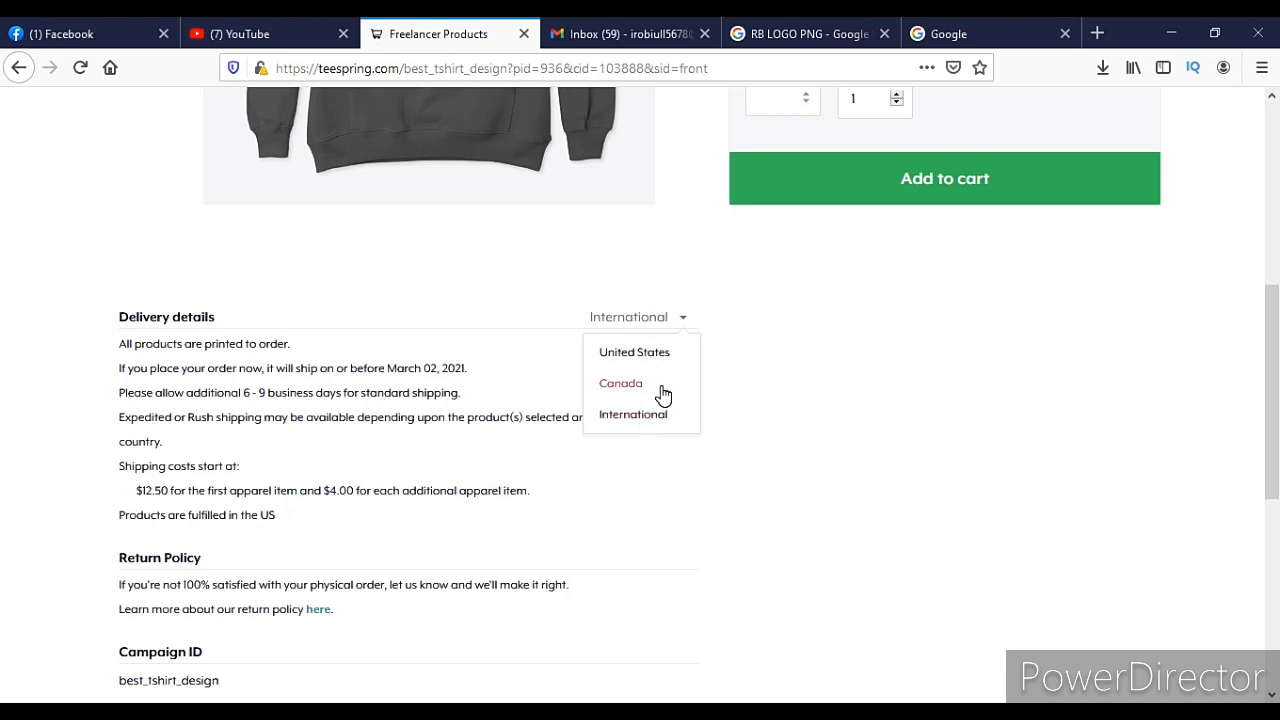
scroll(660, 394, "down", 2)
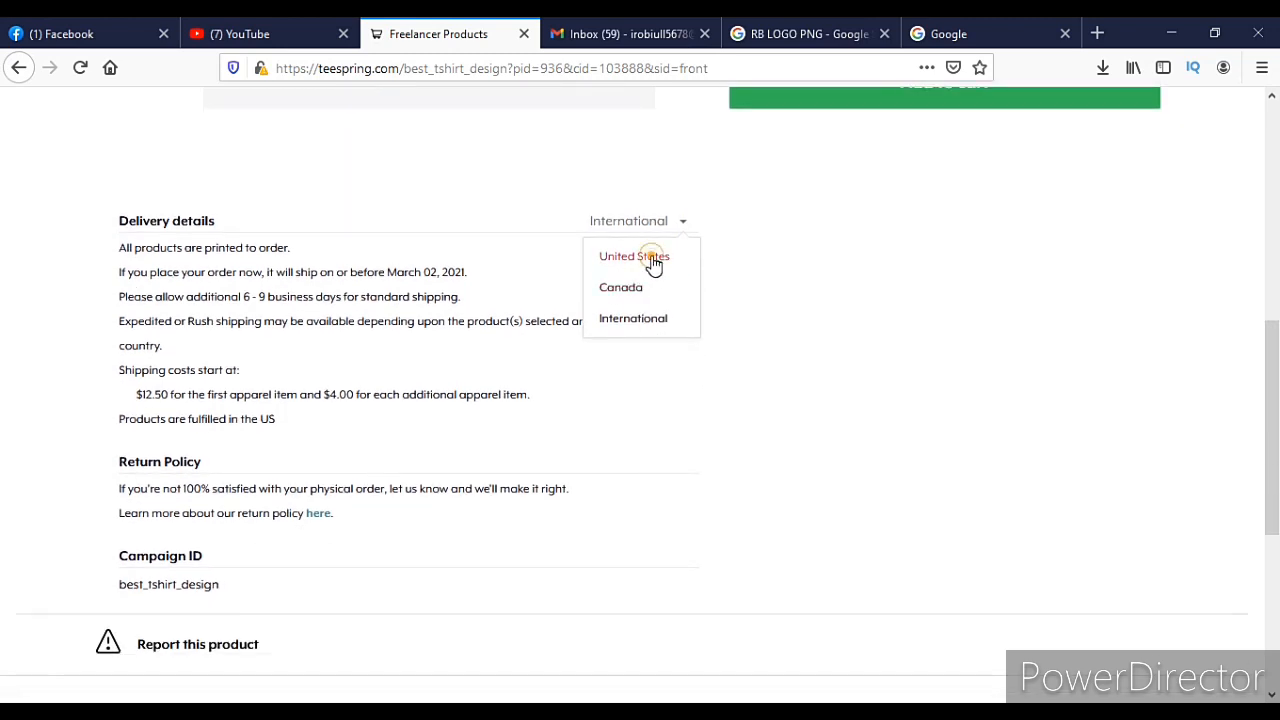
left_click(648, 258)
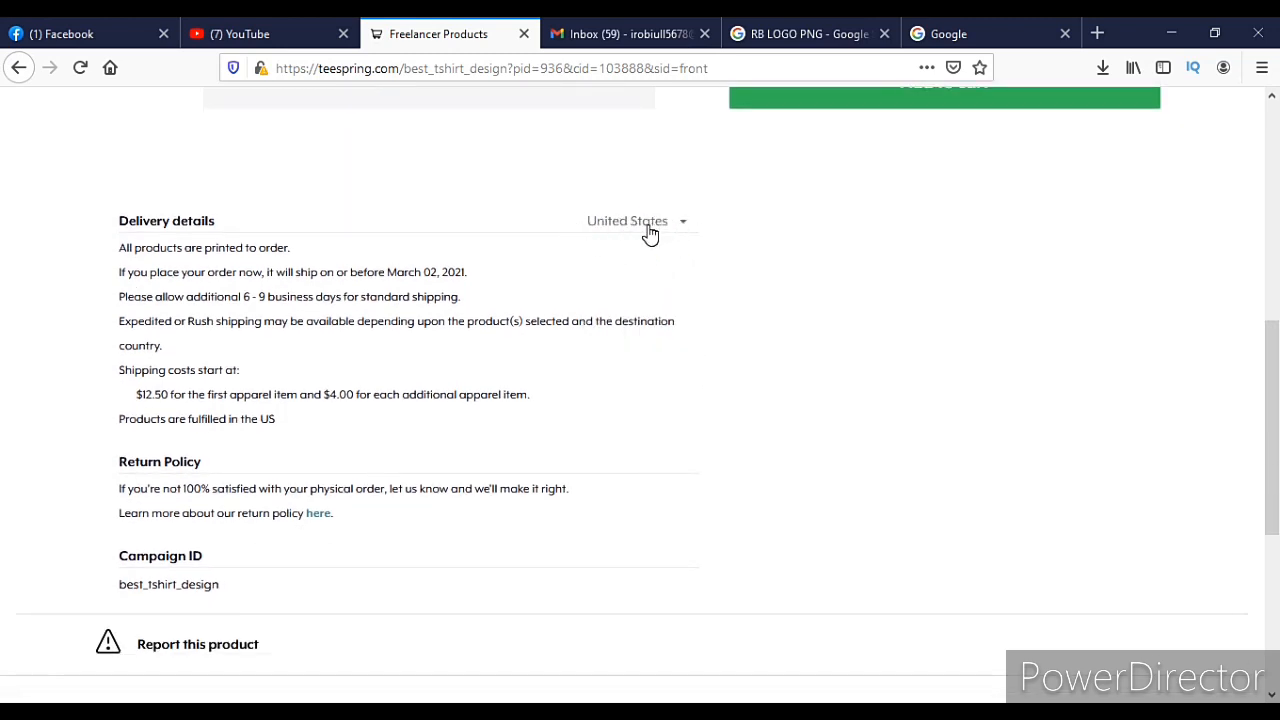
scroll(623, 266, "down", 4)
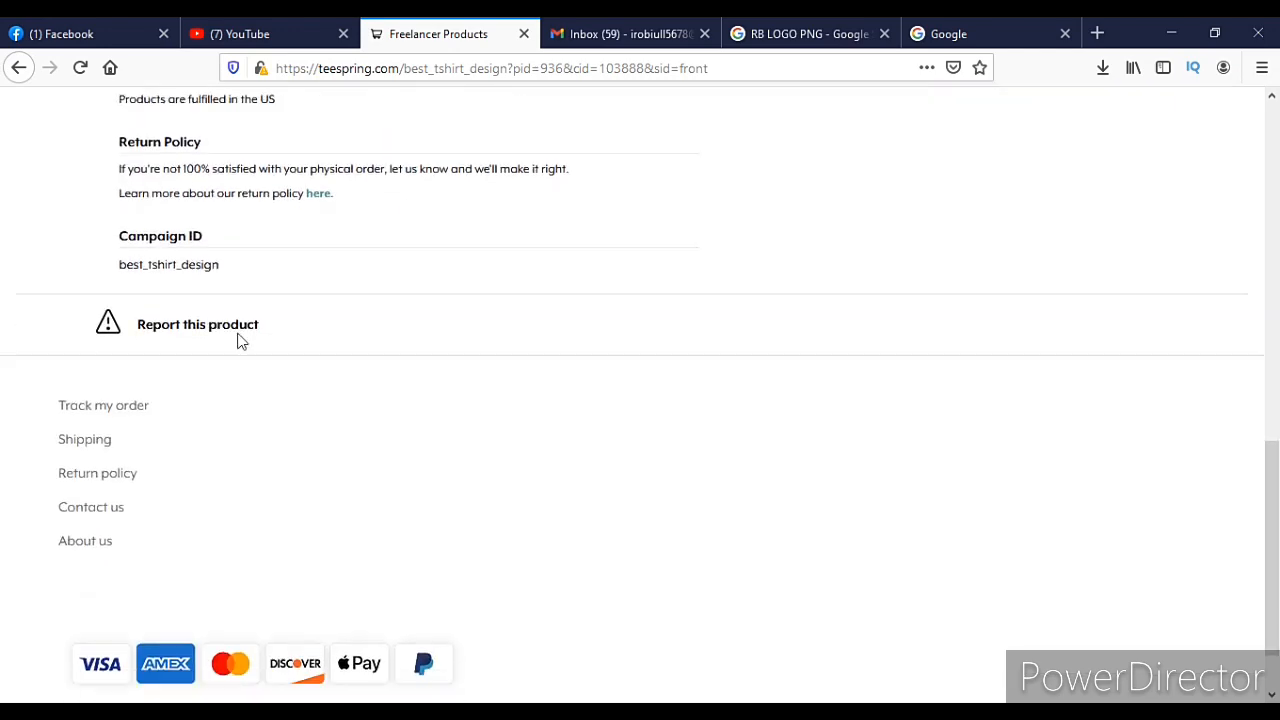
scroll(632, 192, "up", 4)
scroll(469, 263, "up", 15)
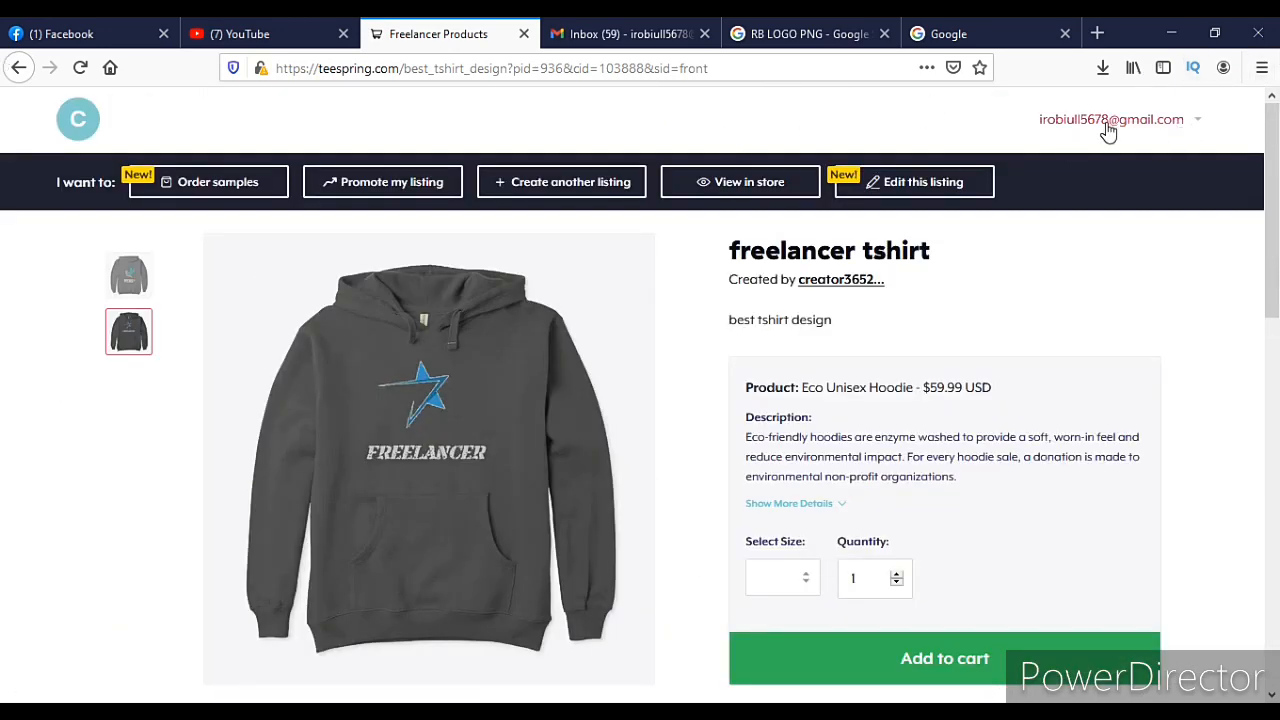
- Go to the account's Listings page and start a sample order for the freelancer tshirt listing
left_click(1158, 130)
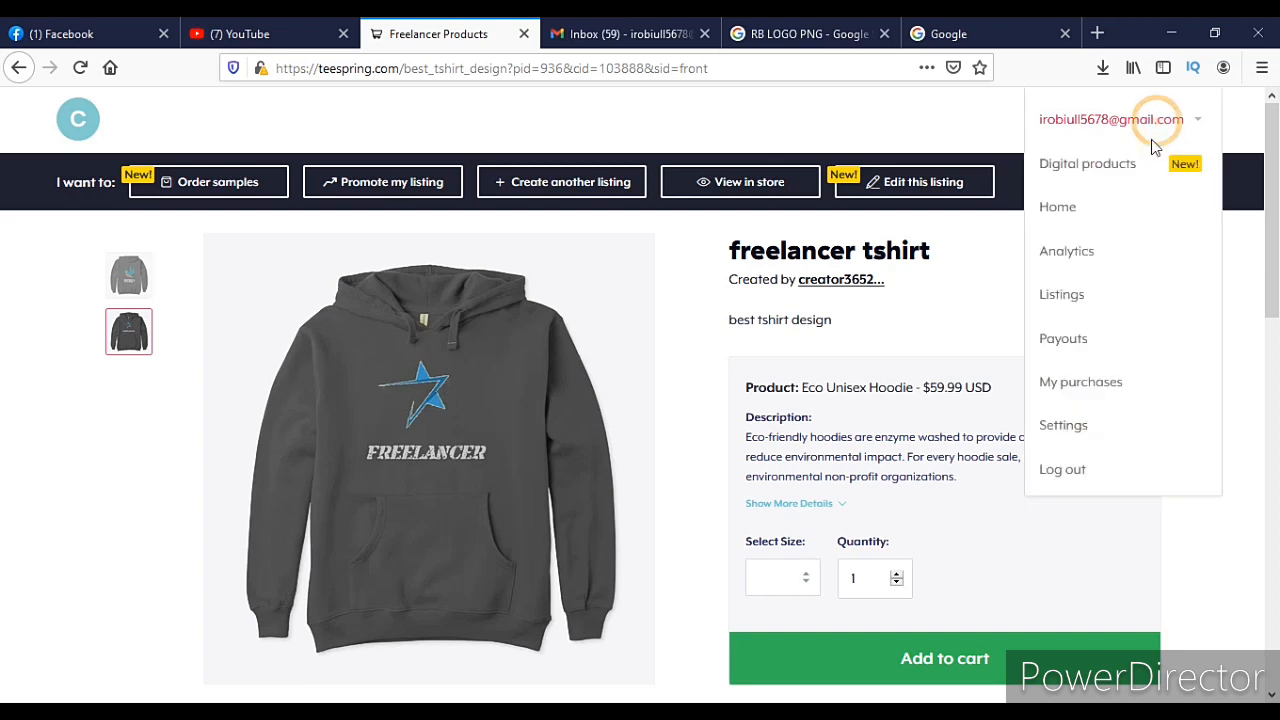
left_click(1092, 318)
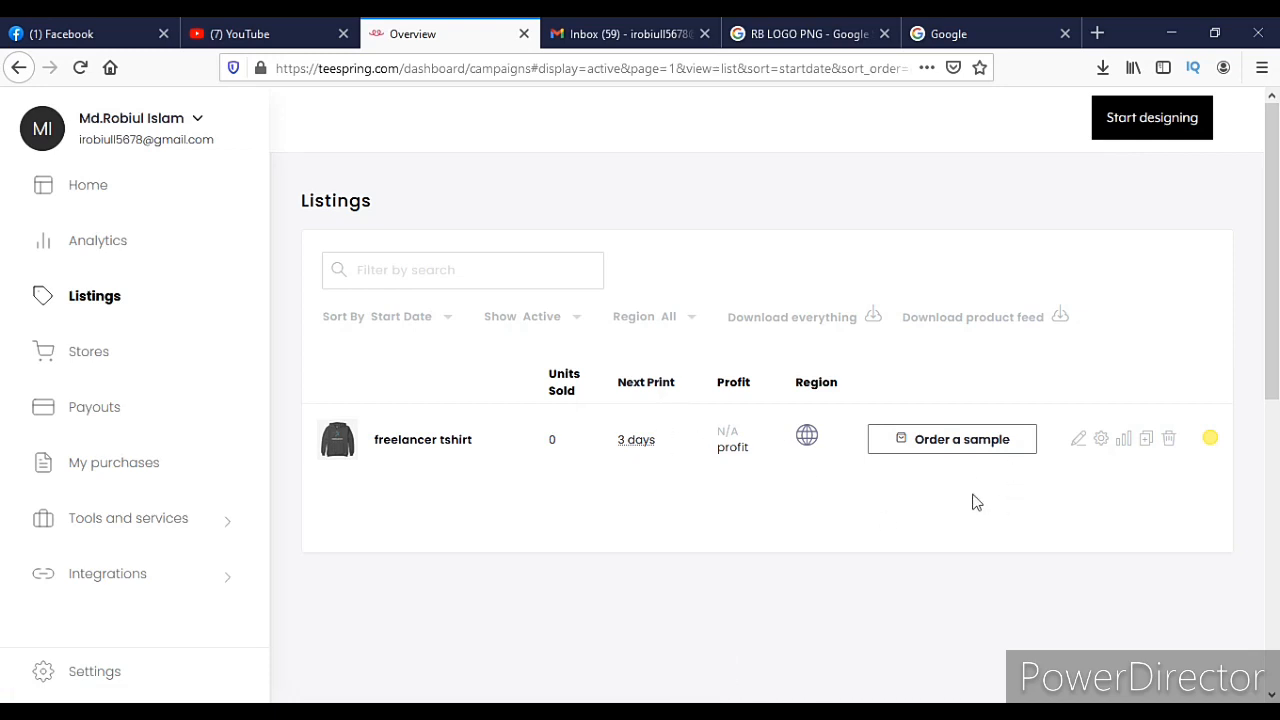
left_click(950, 447)
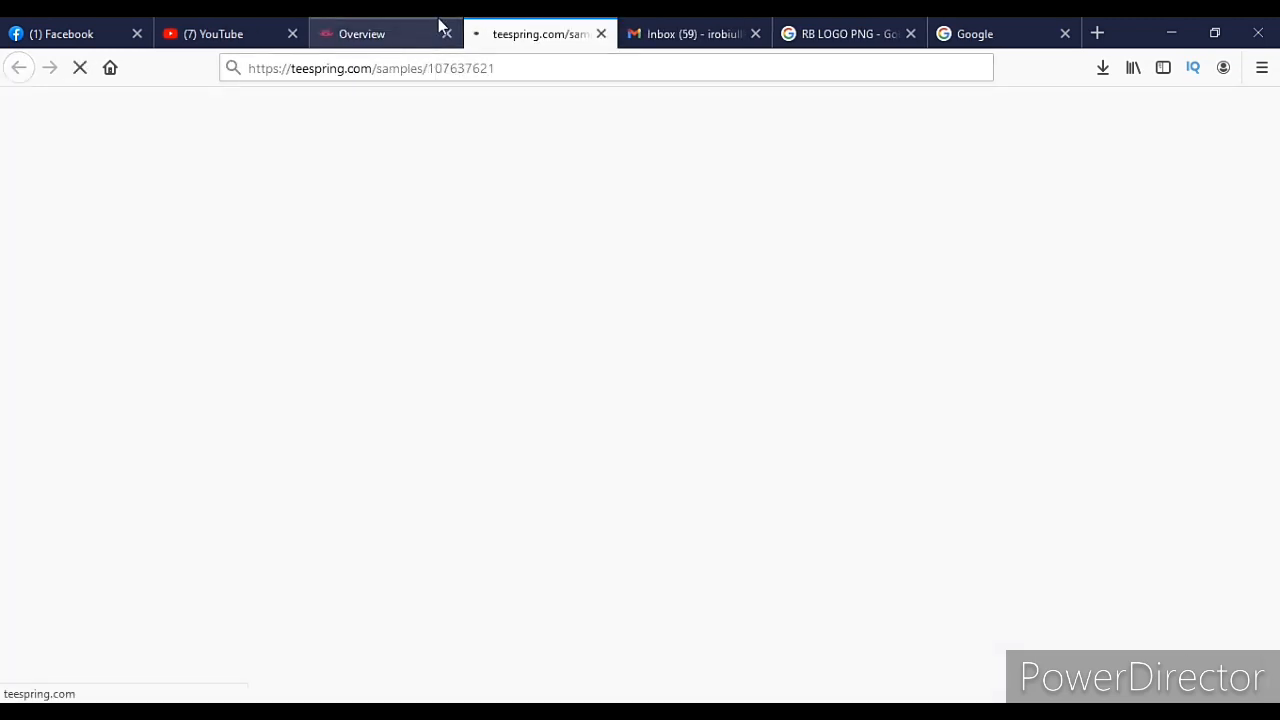
- Copy the full web address of the hoodie's sample order page
left_click(251, 67)
left_click_drag(251, 65, 522, 57)
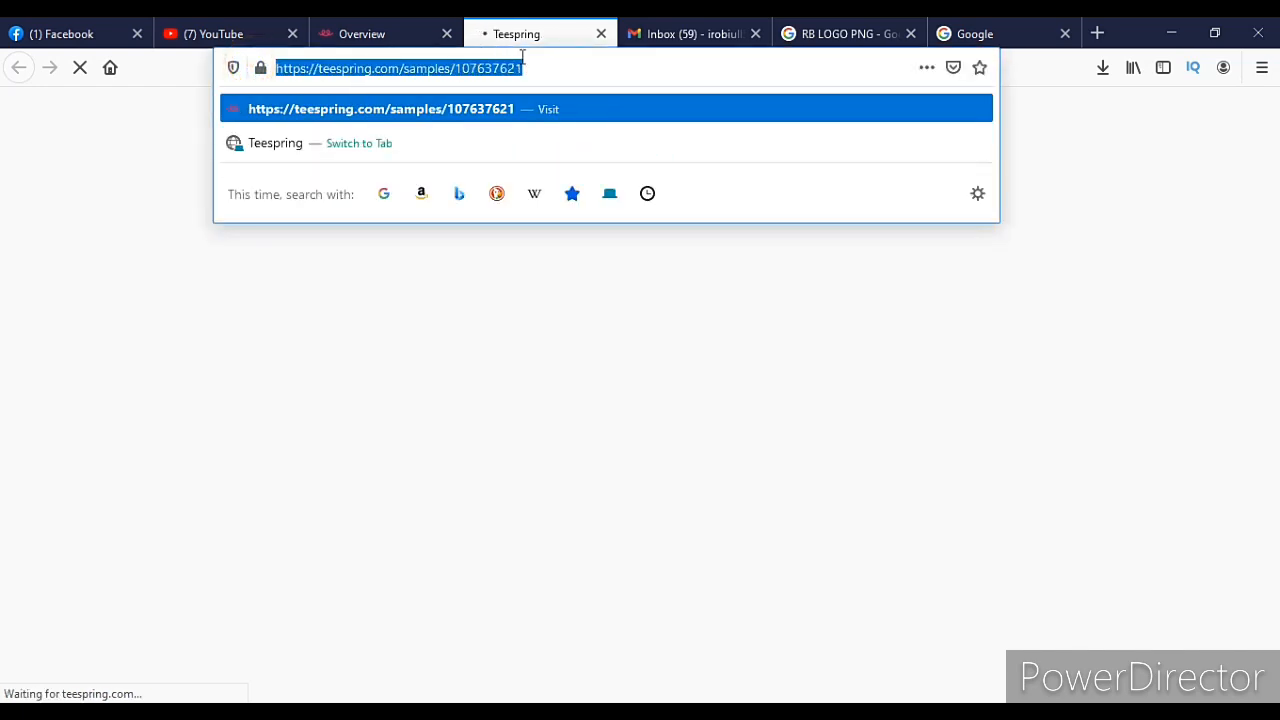
left_click(529, 61)
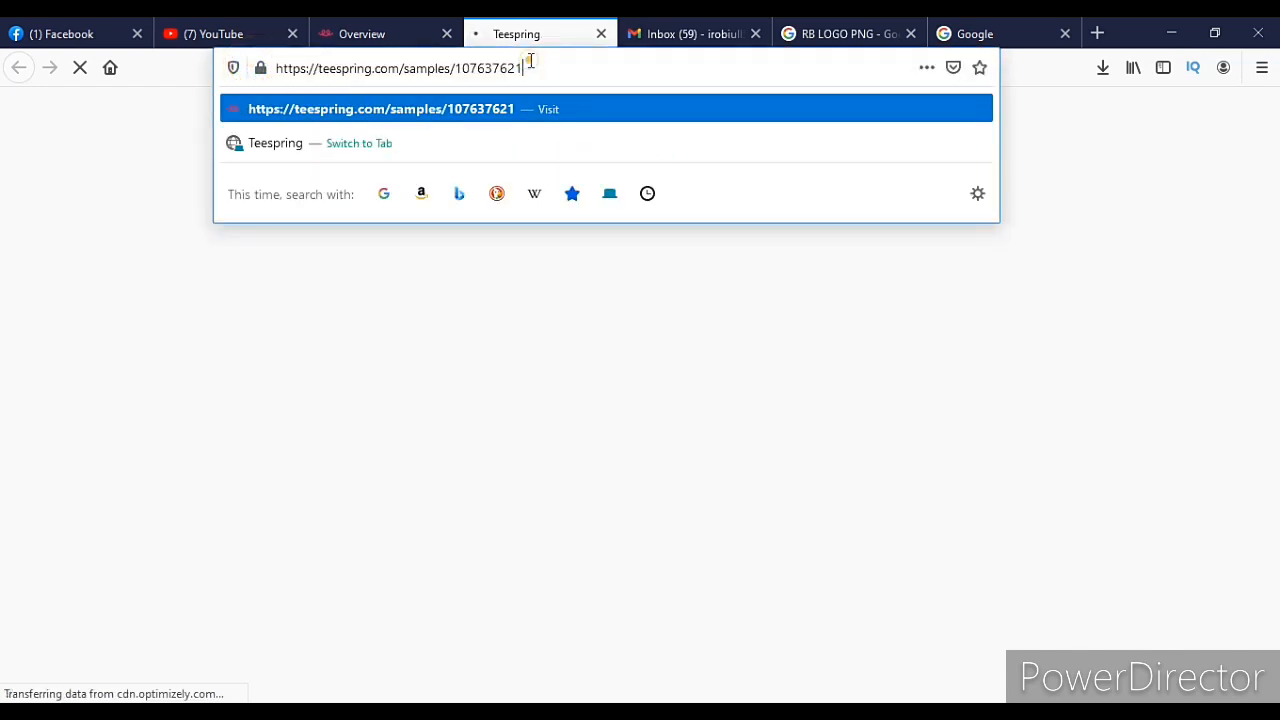
left_click(407, 35)
left_click(497, 35)
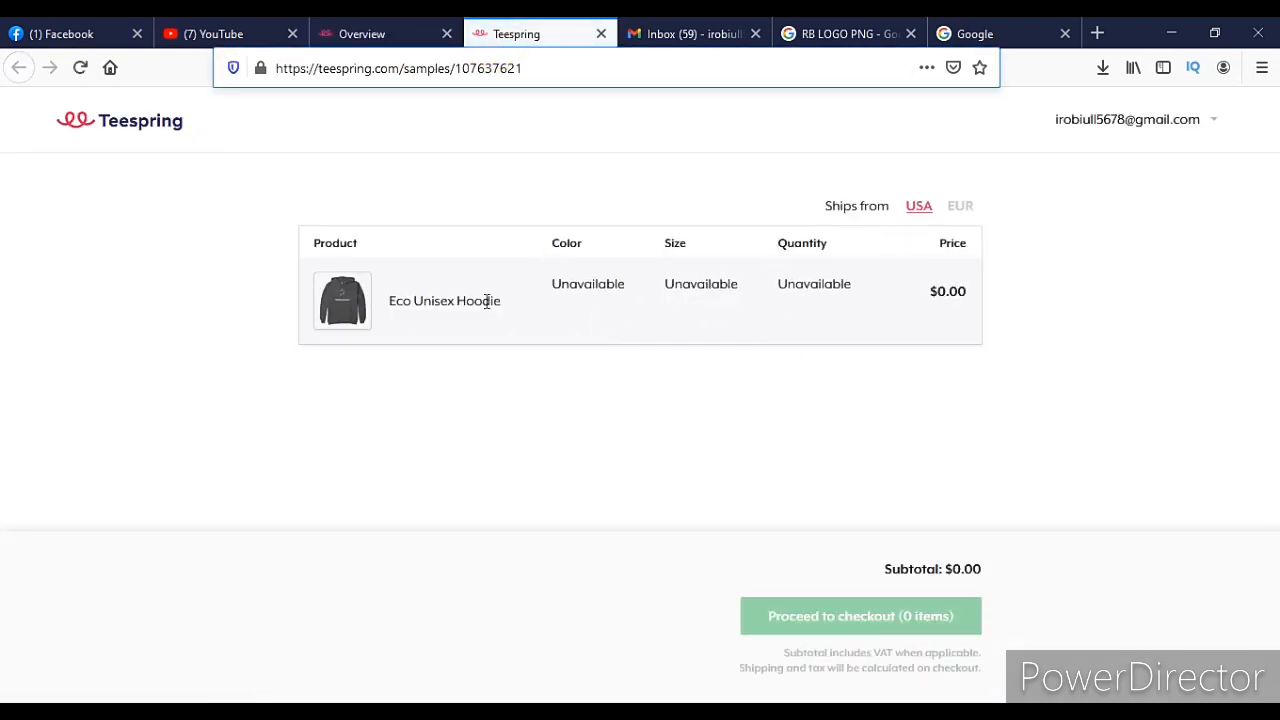
double_click(280, 69)
left_click_drag(430, 63, 583, 59)
right_click(584, 60)
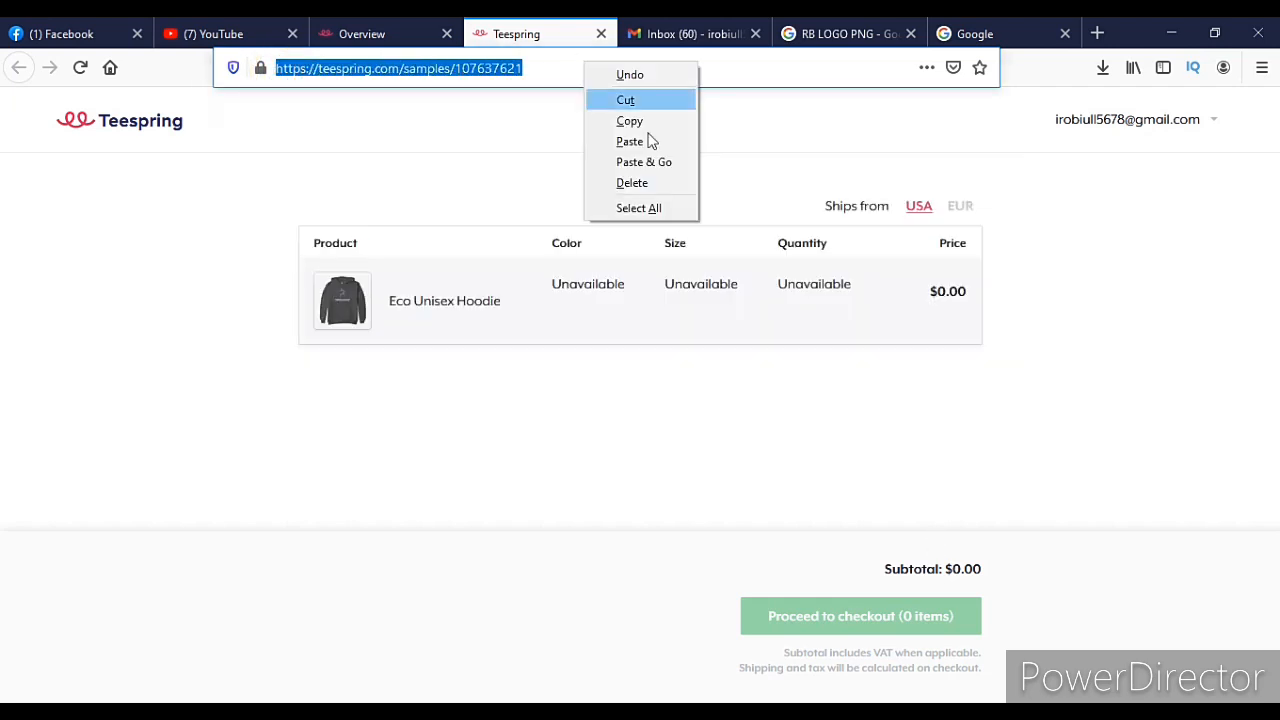
left_click(644, 123)
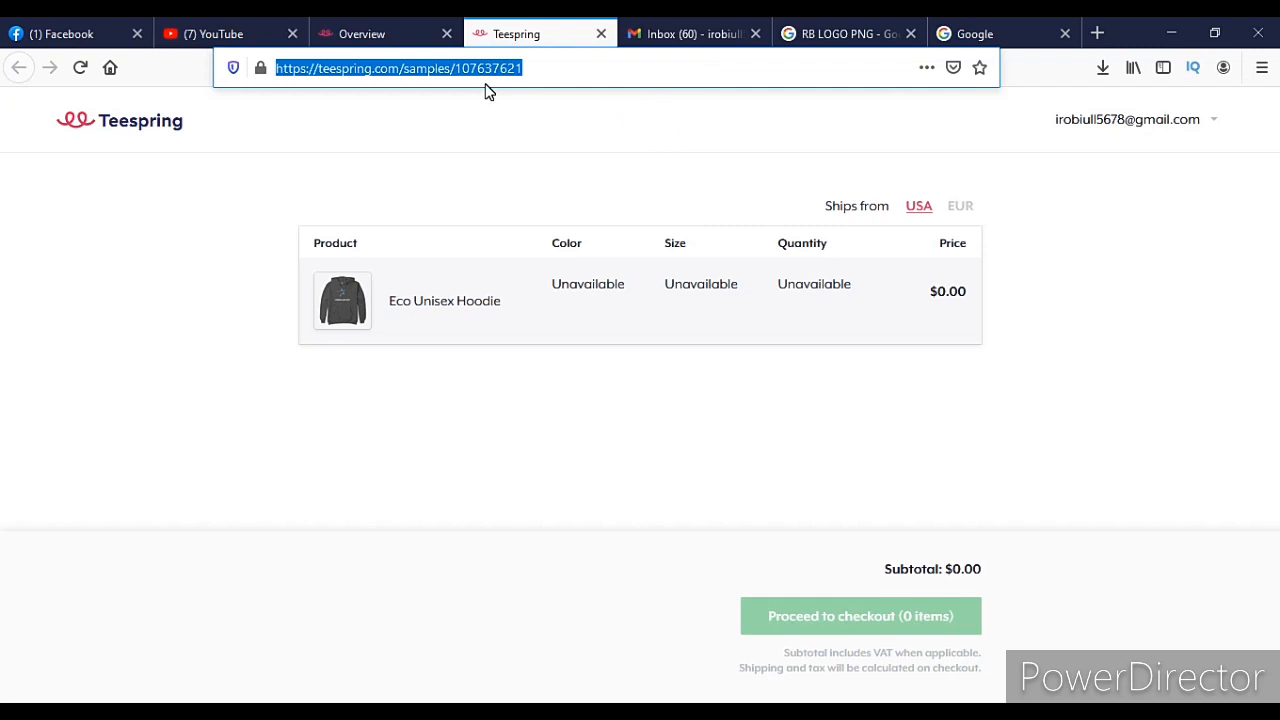
left_click(596, 68)
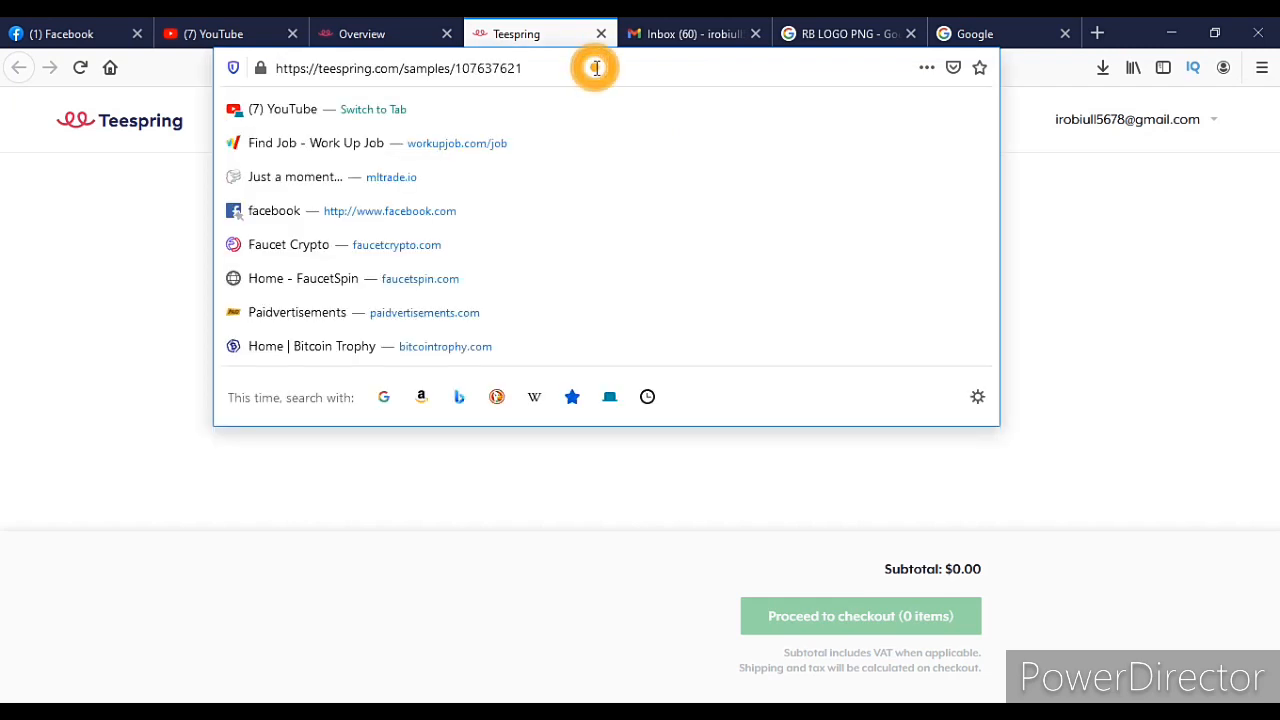
left_click(126, 203)
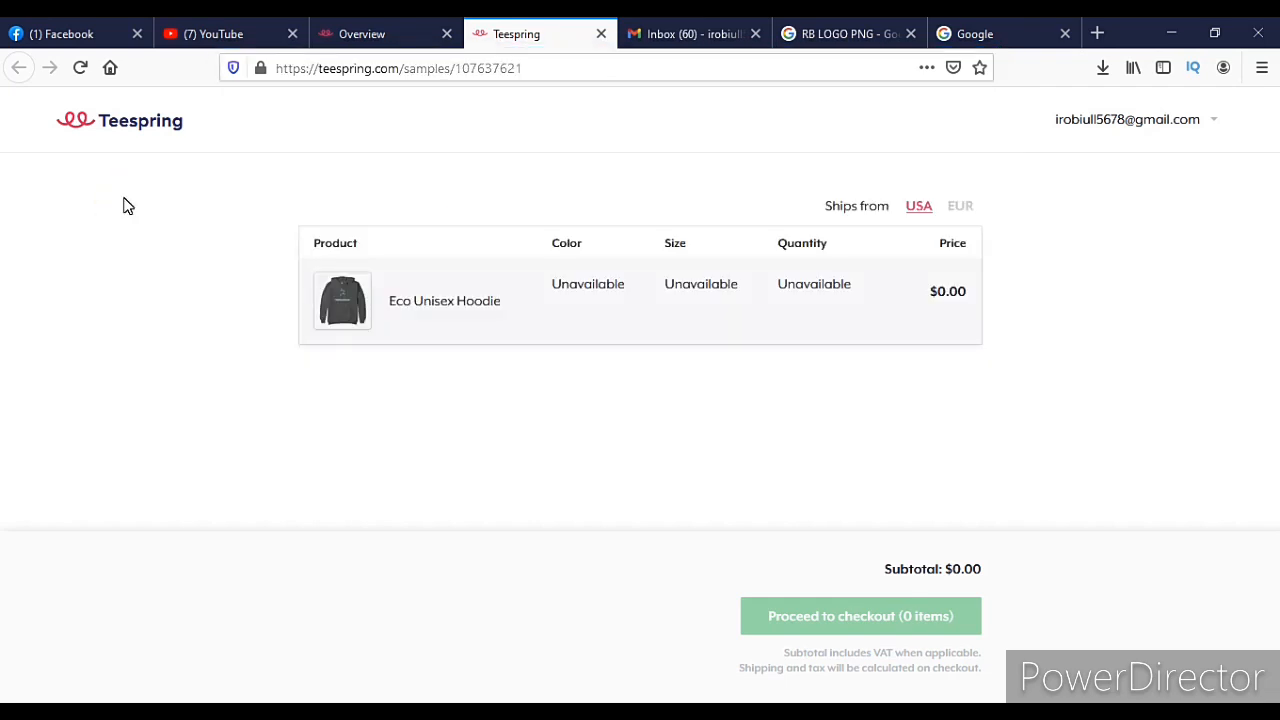